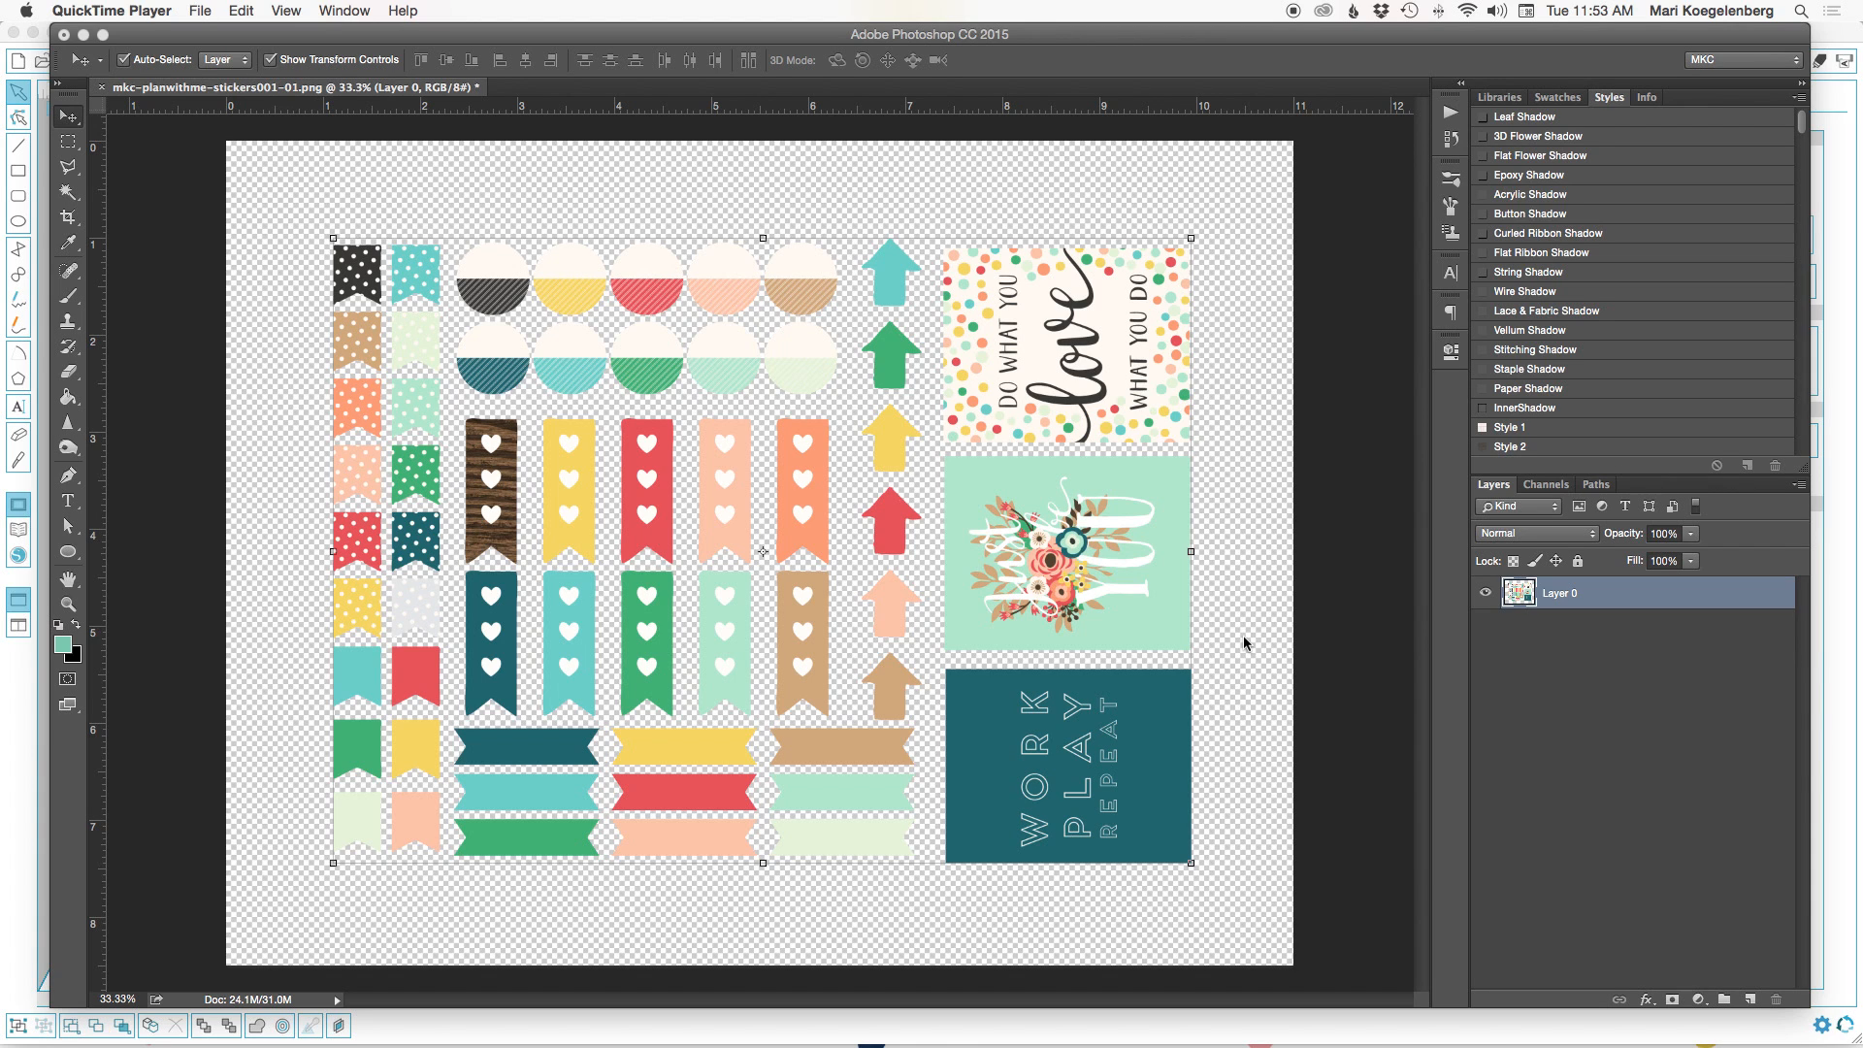
Apply a black (000000) Color Overlay to the sticker layer with Normal blend mode at 100% opacity.
click(1646, 1000)
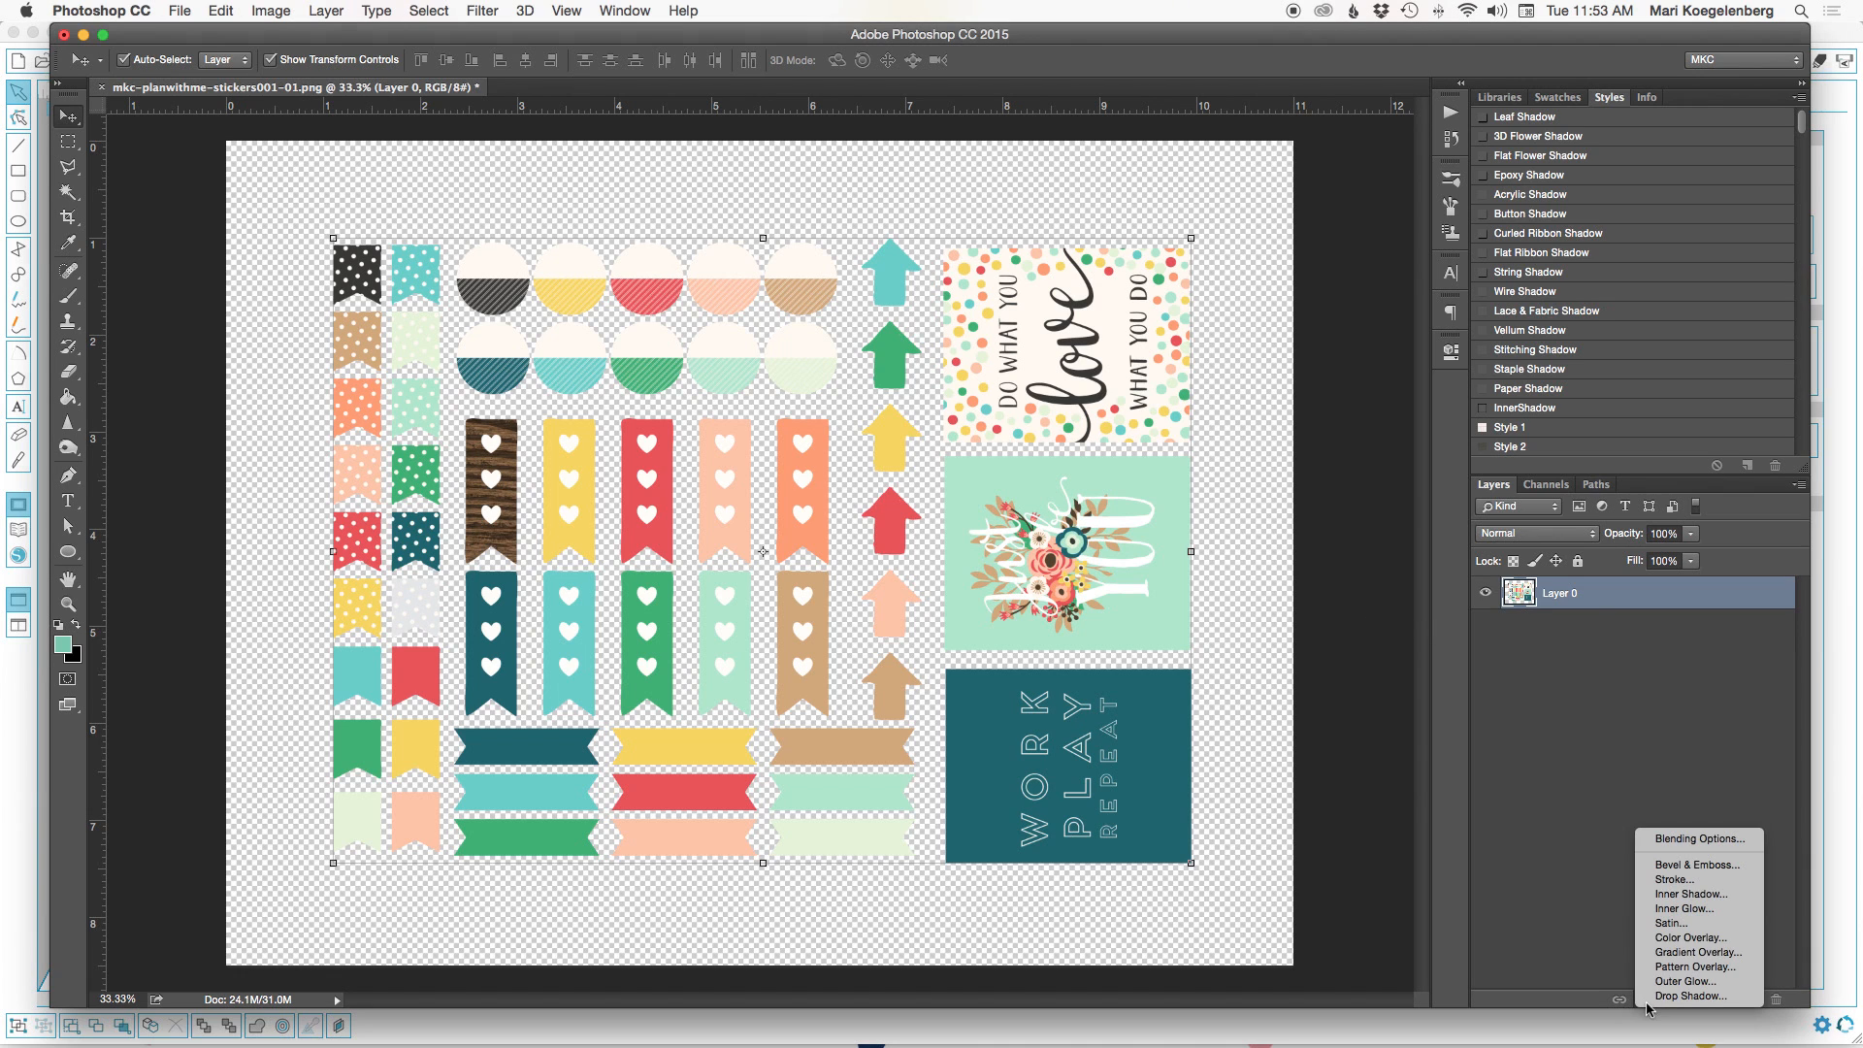
click(1662, 937)
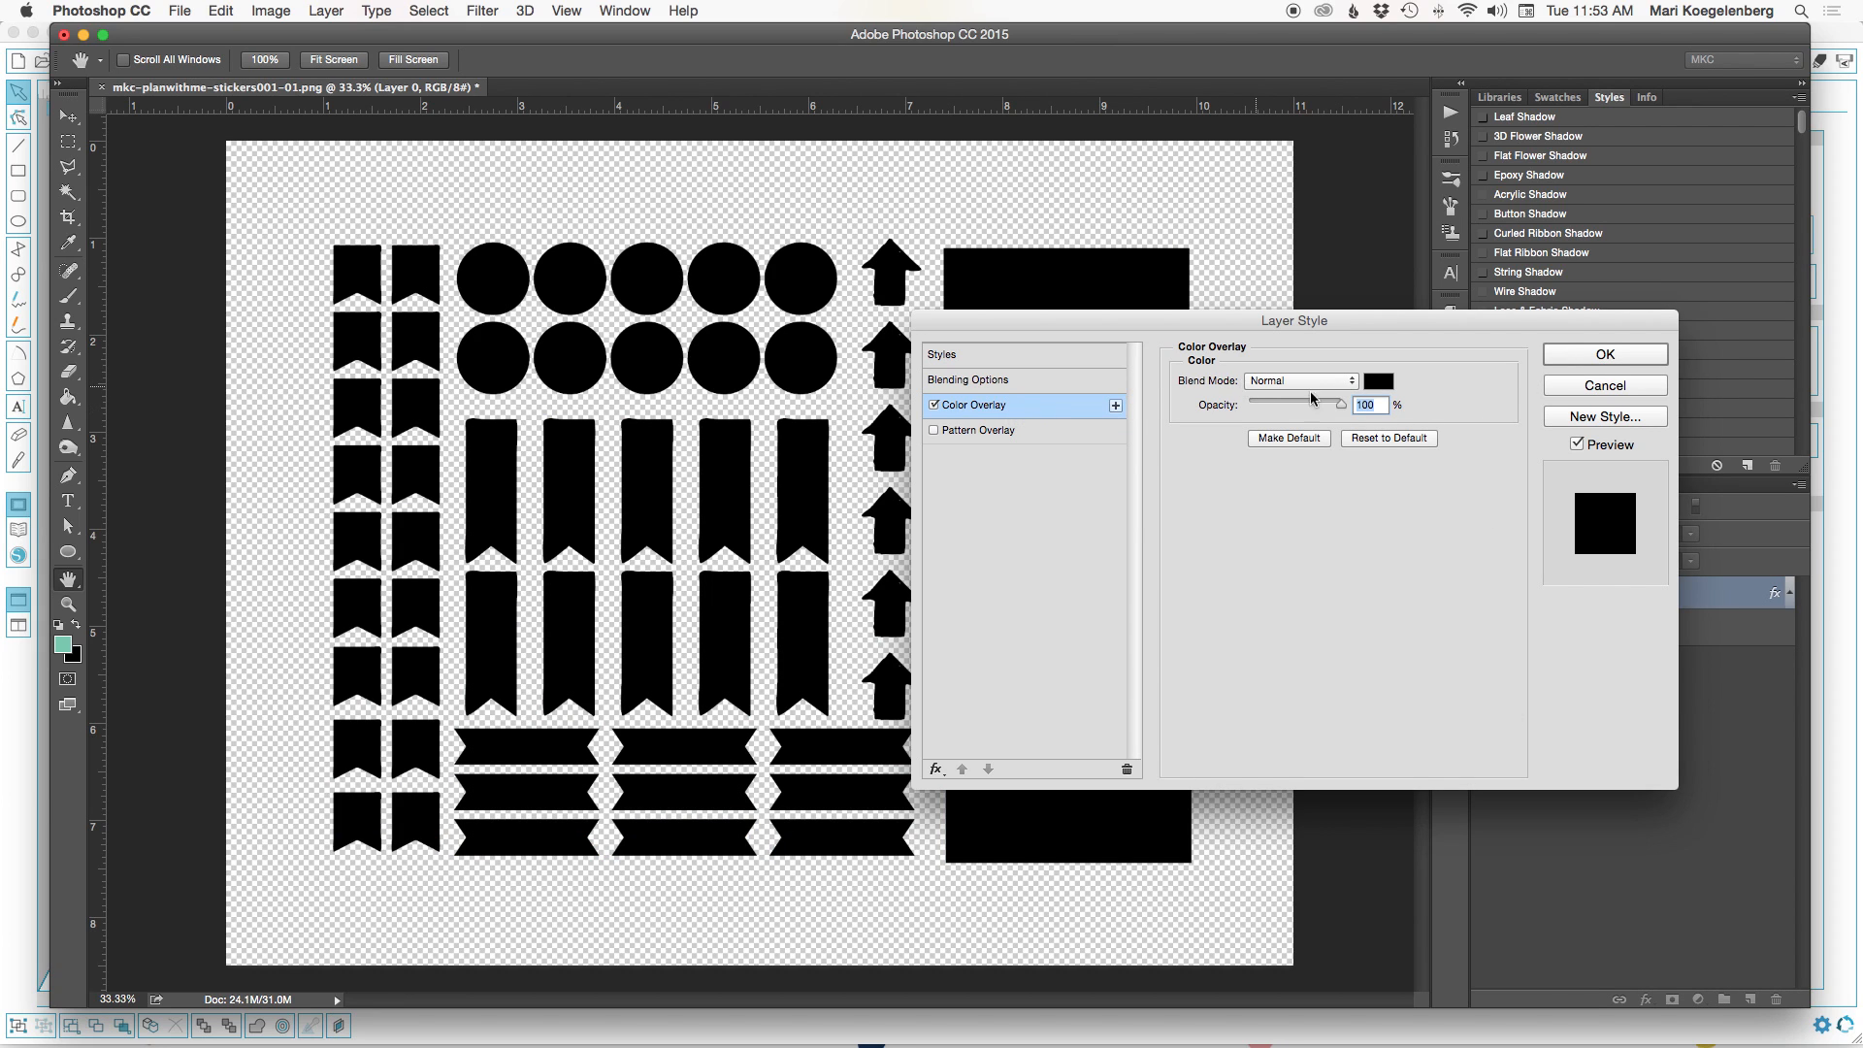
click(1377, 383)
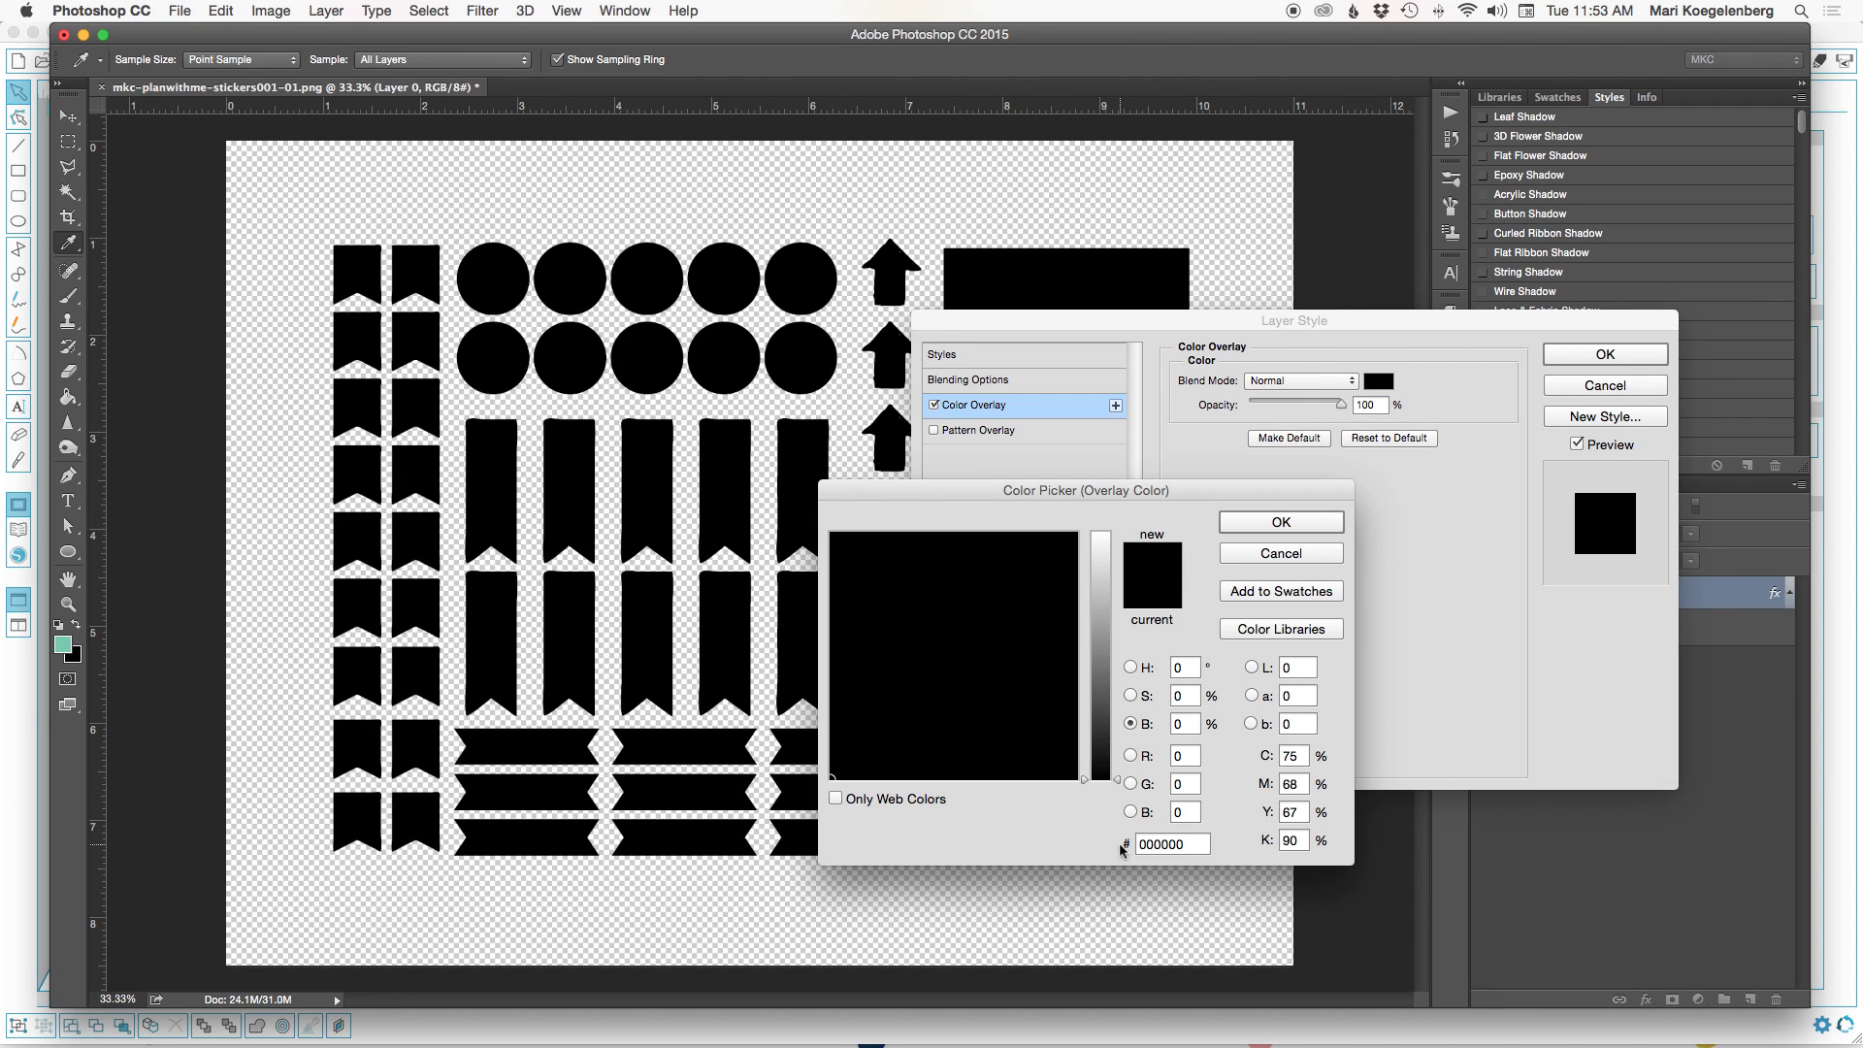
click(1272, 524)
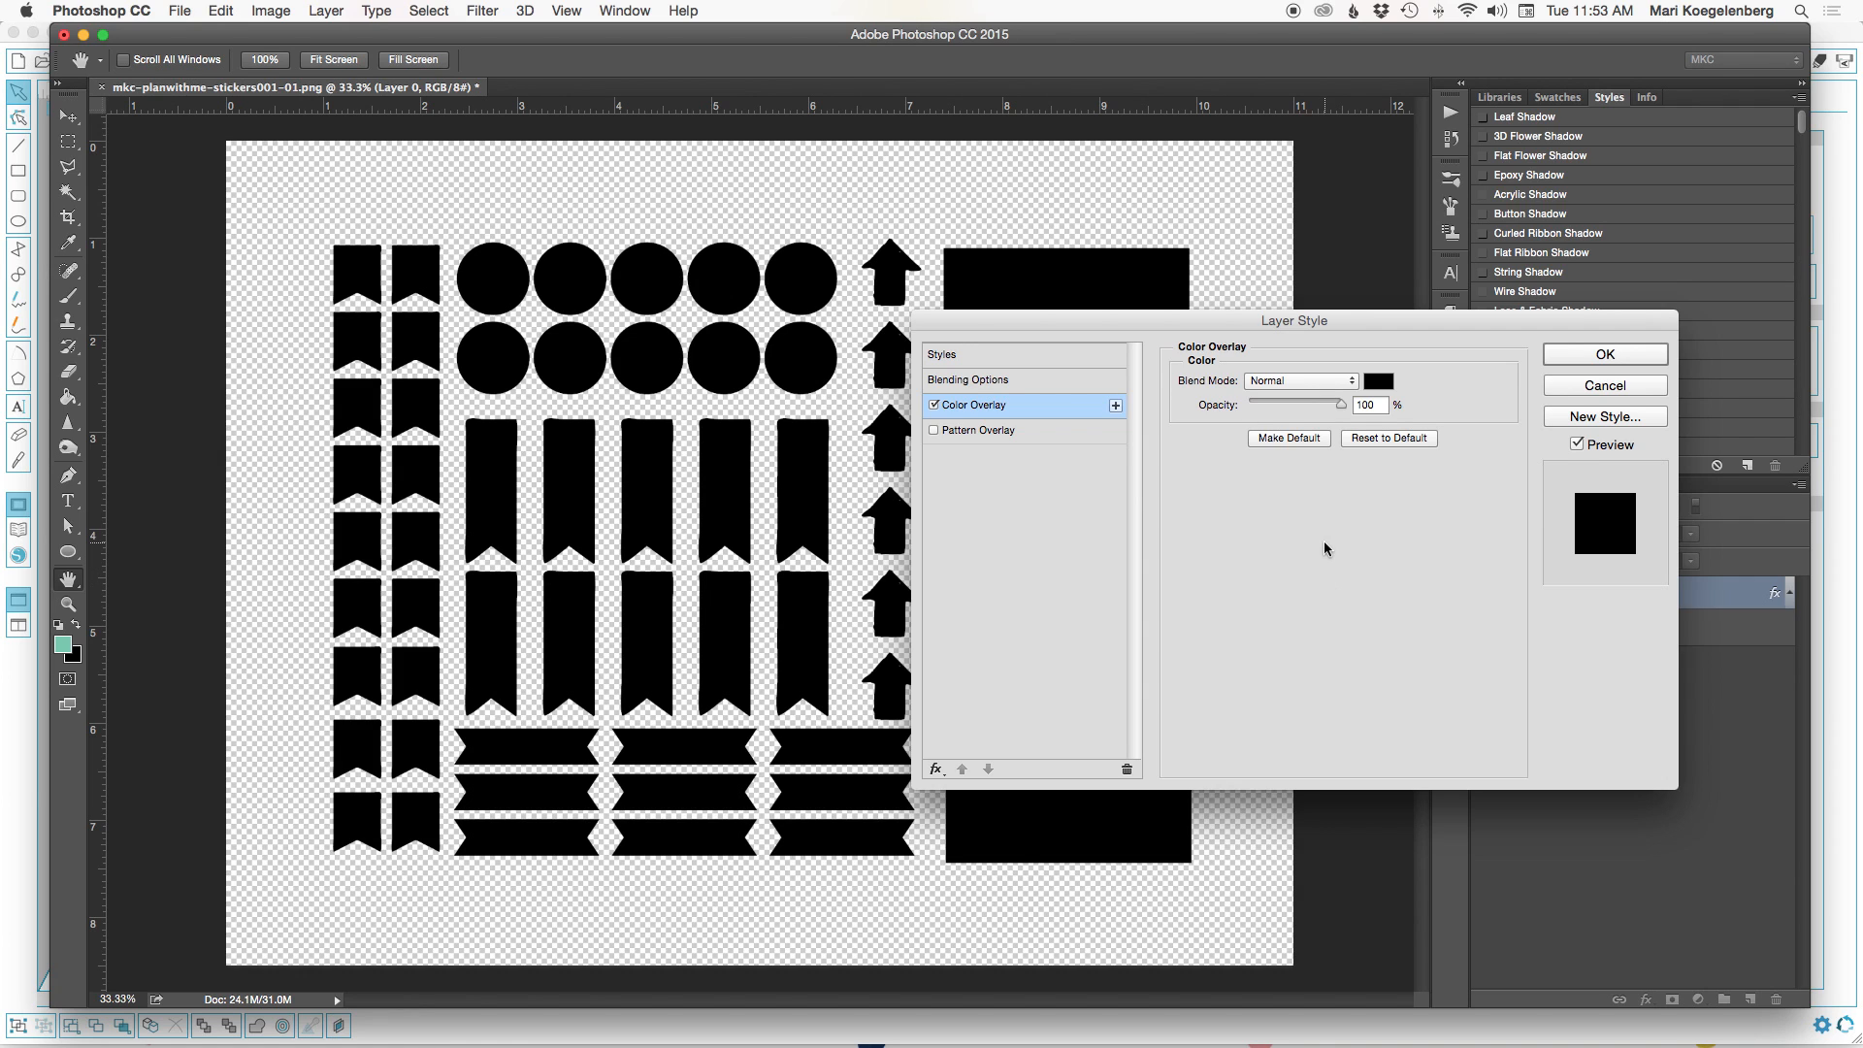
click(1603, 355)
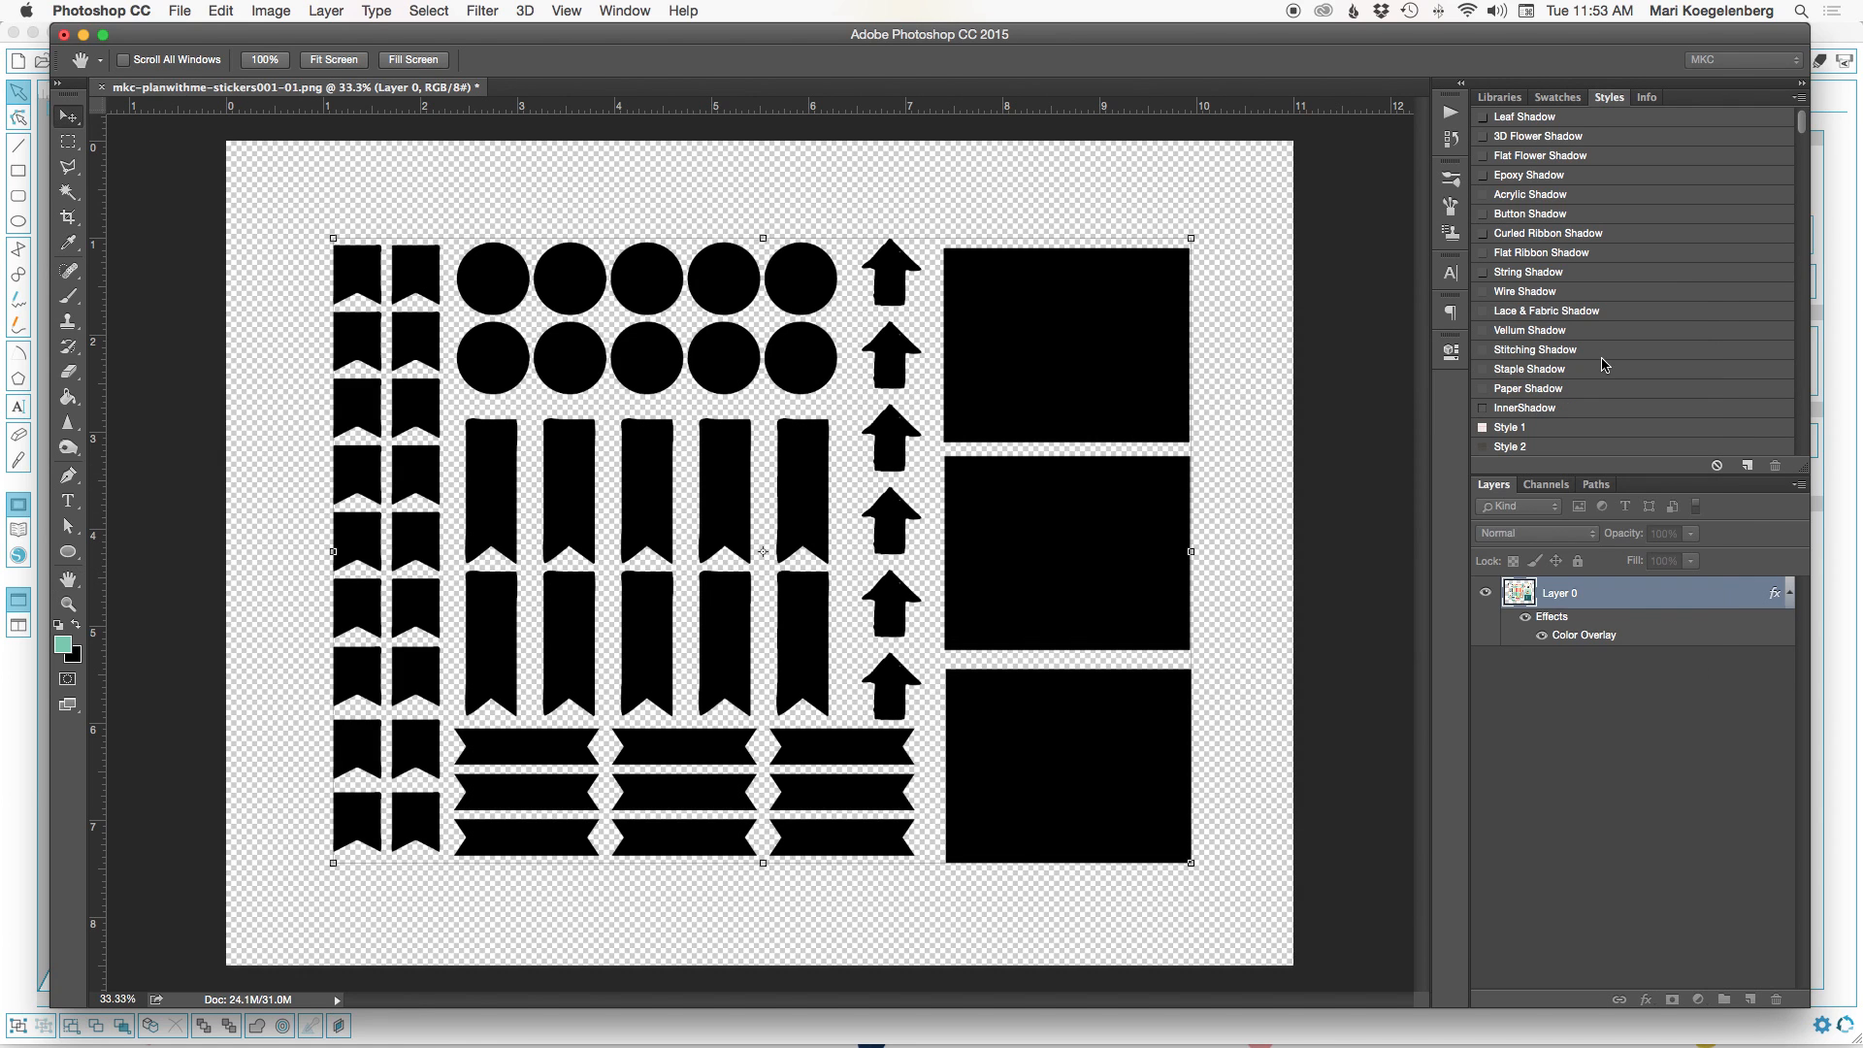
Save the black version as the PNG copy mkc-planwithme-stickers001-01_b&w, replacing the existing file, with Smallest / Slow compression and no interlacing.
click(176, 11)
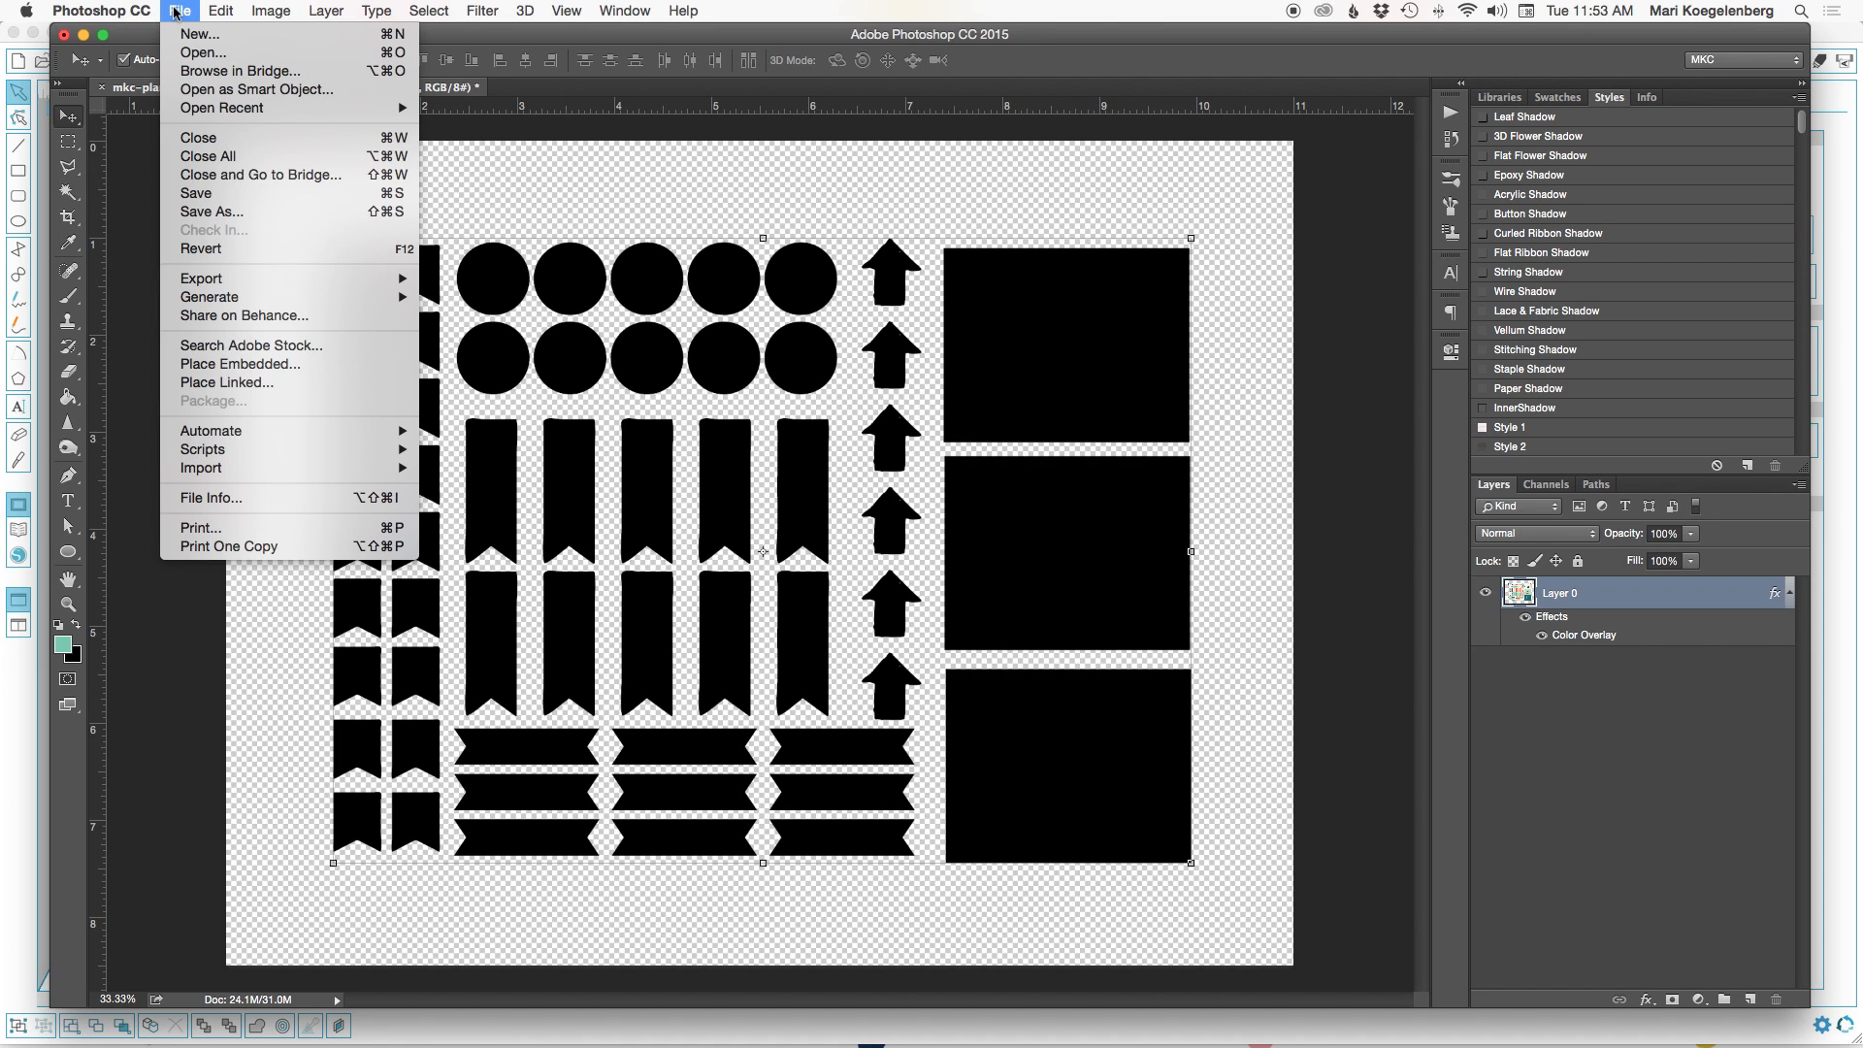
click(210, 211)
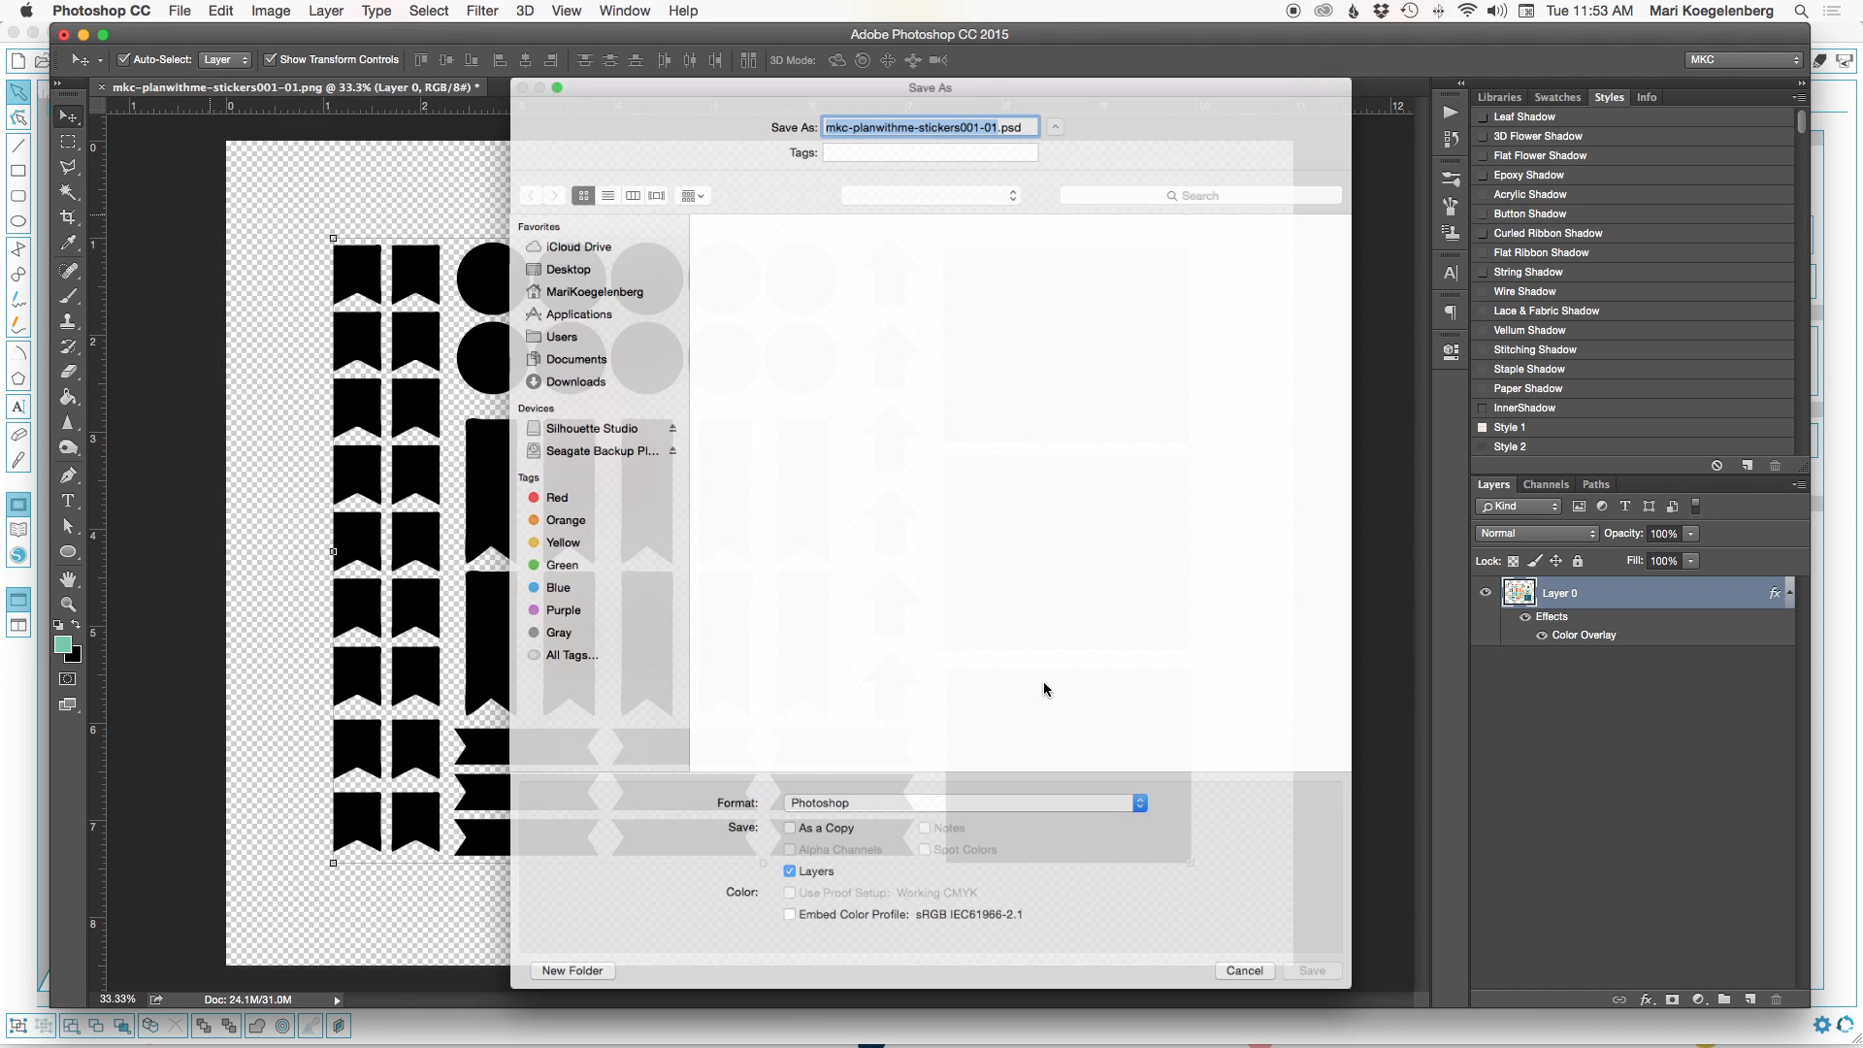
click(1010, 838)
mouse_move(1019, 1040)
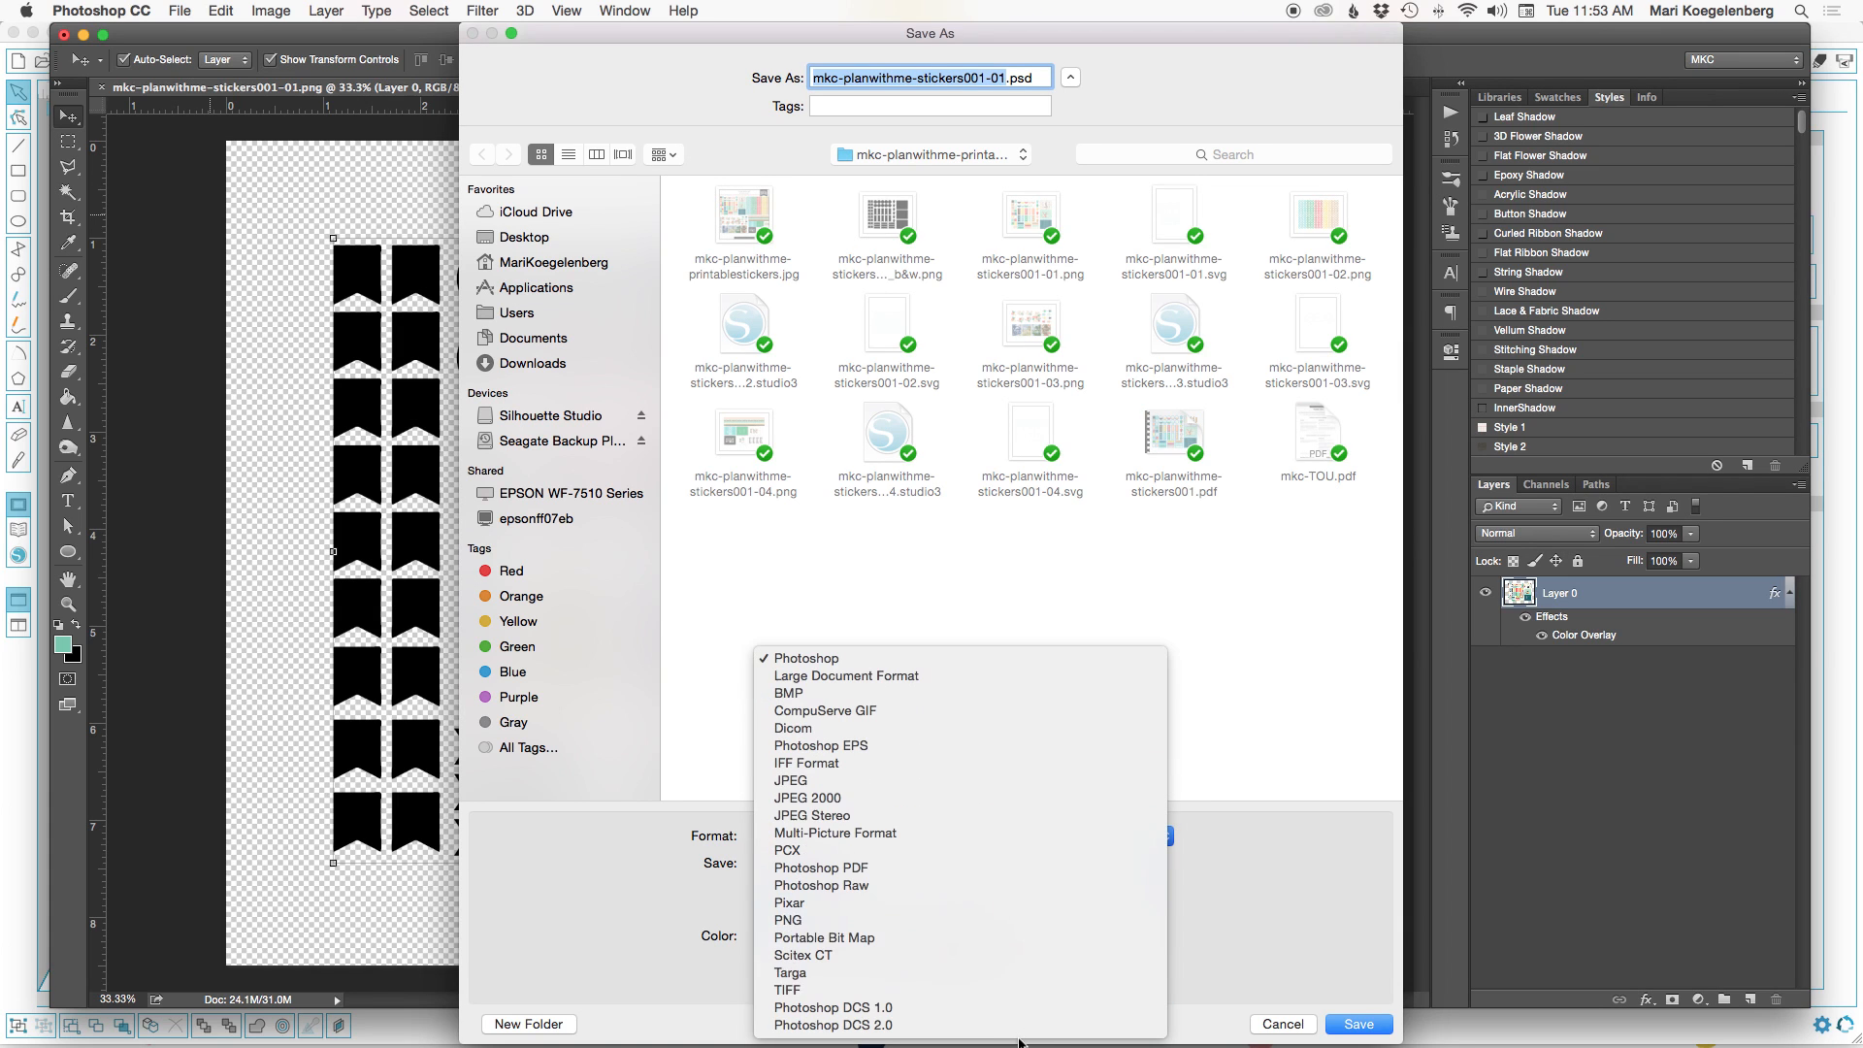
click(1019, 931)
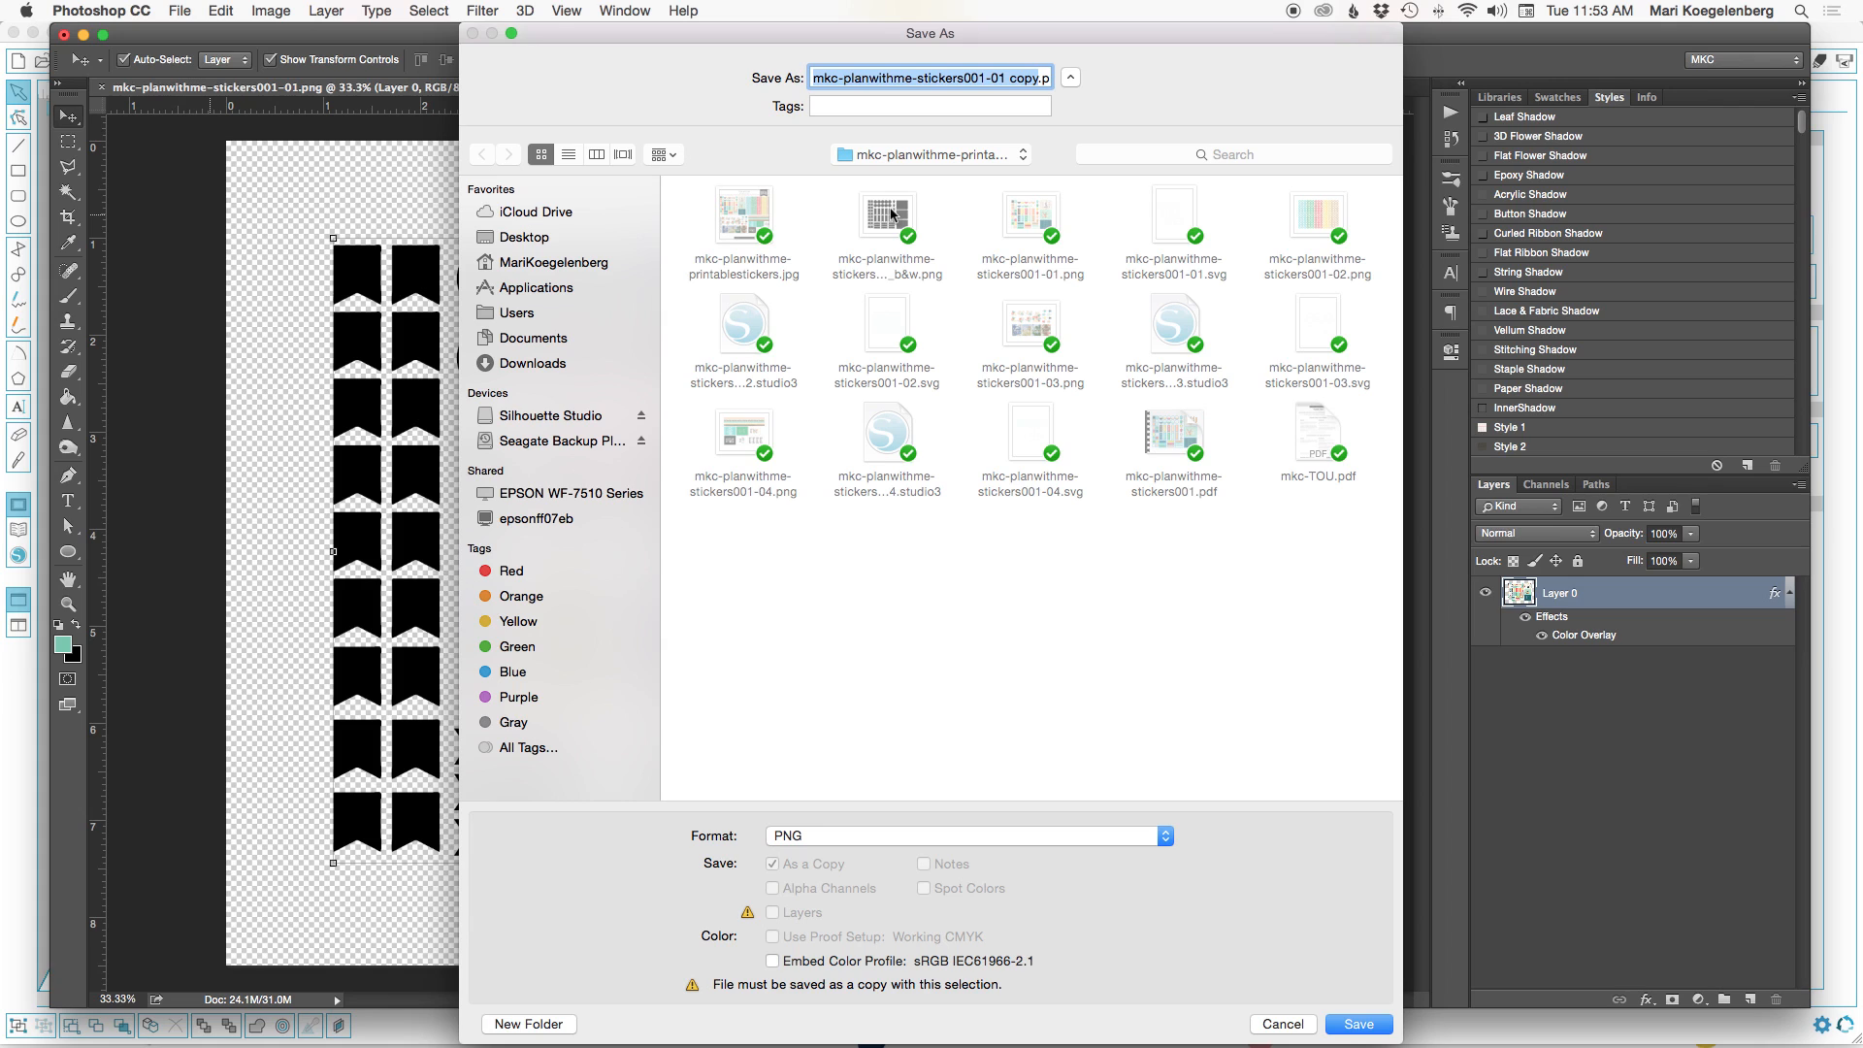
click(893, 206)
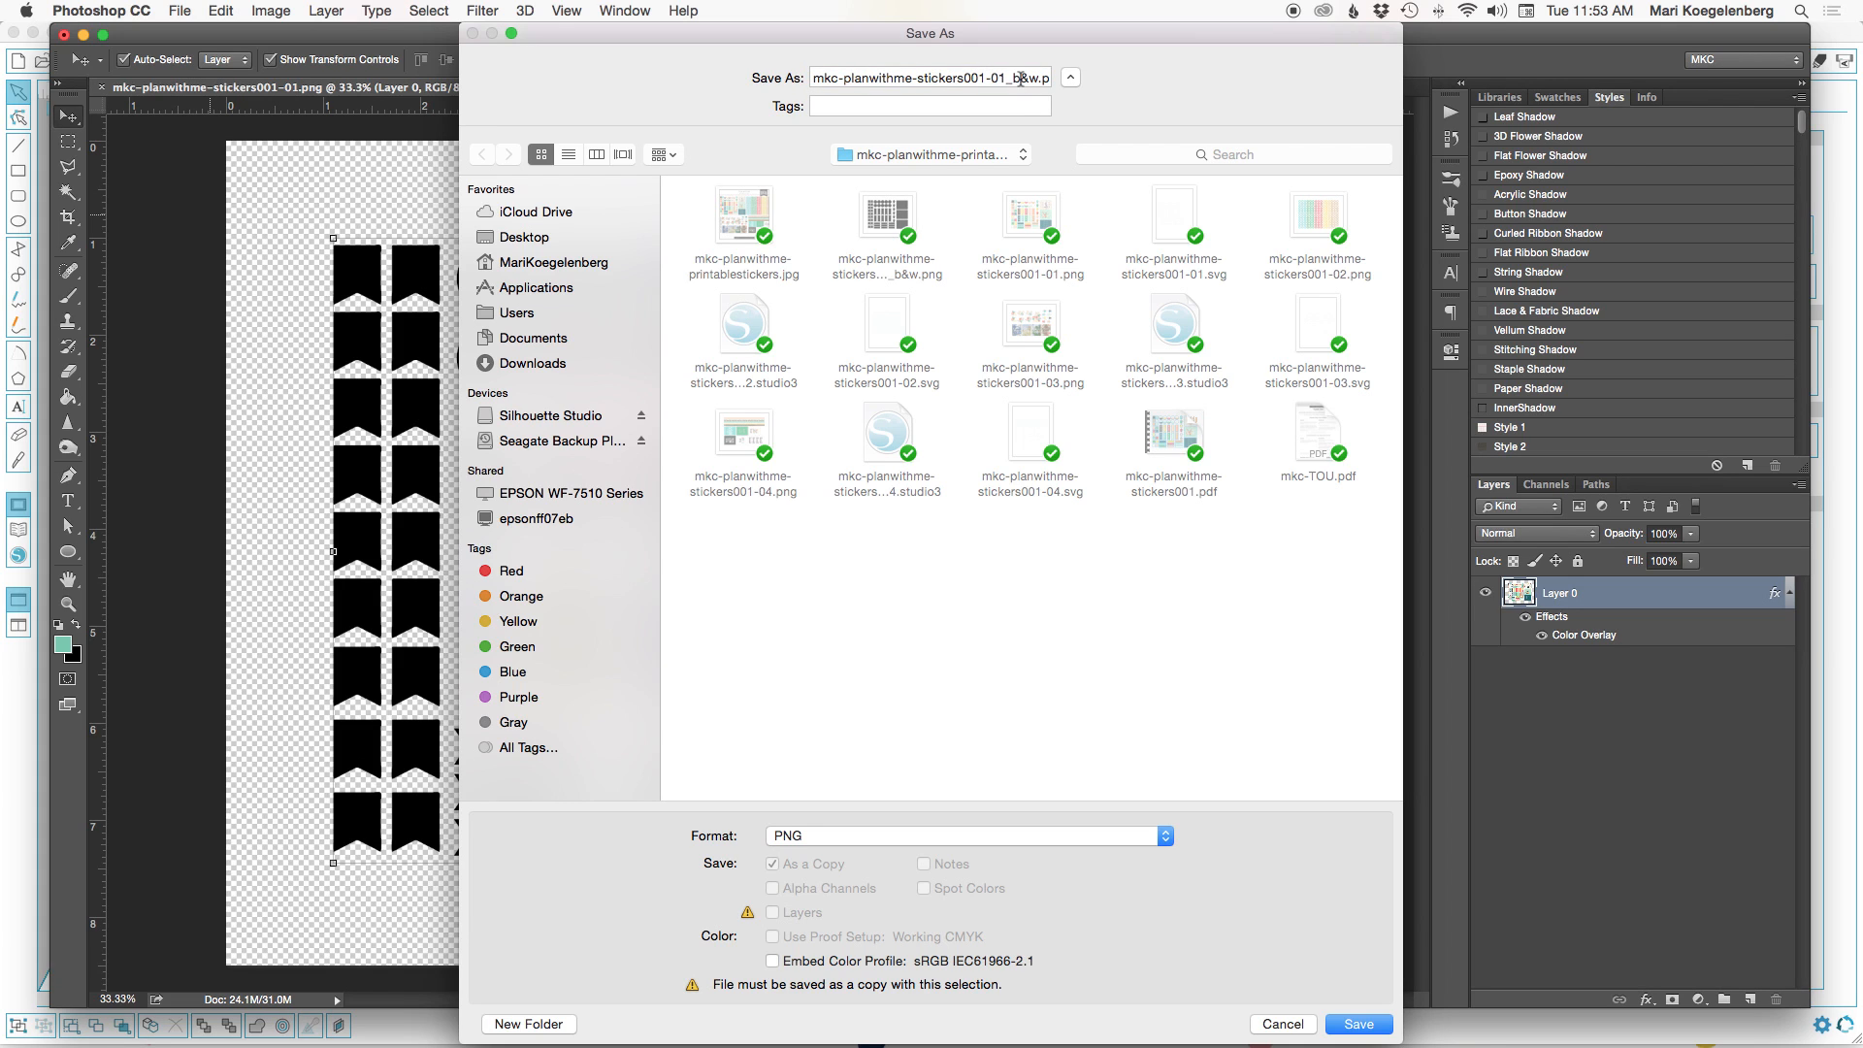
click(1358, 1025)
click(1059, 182)
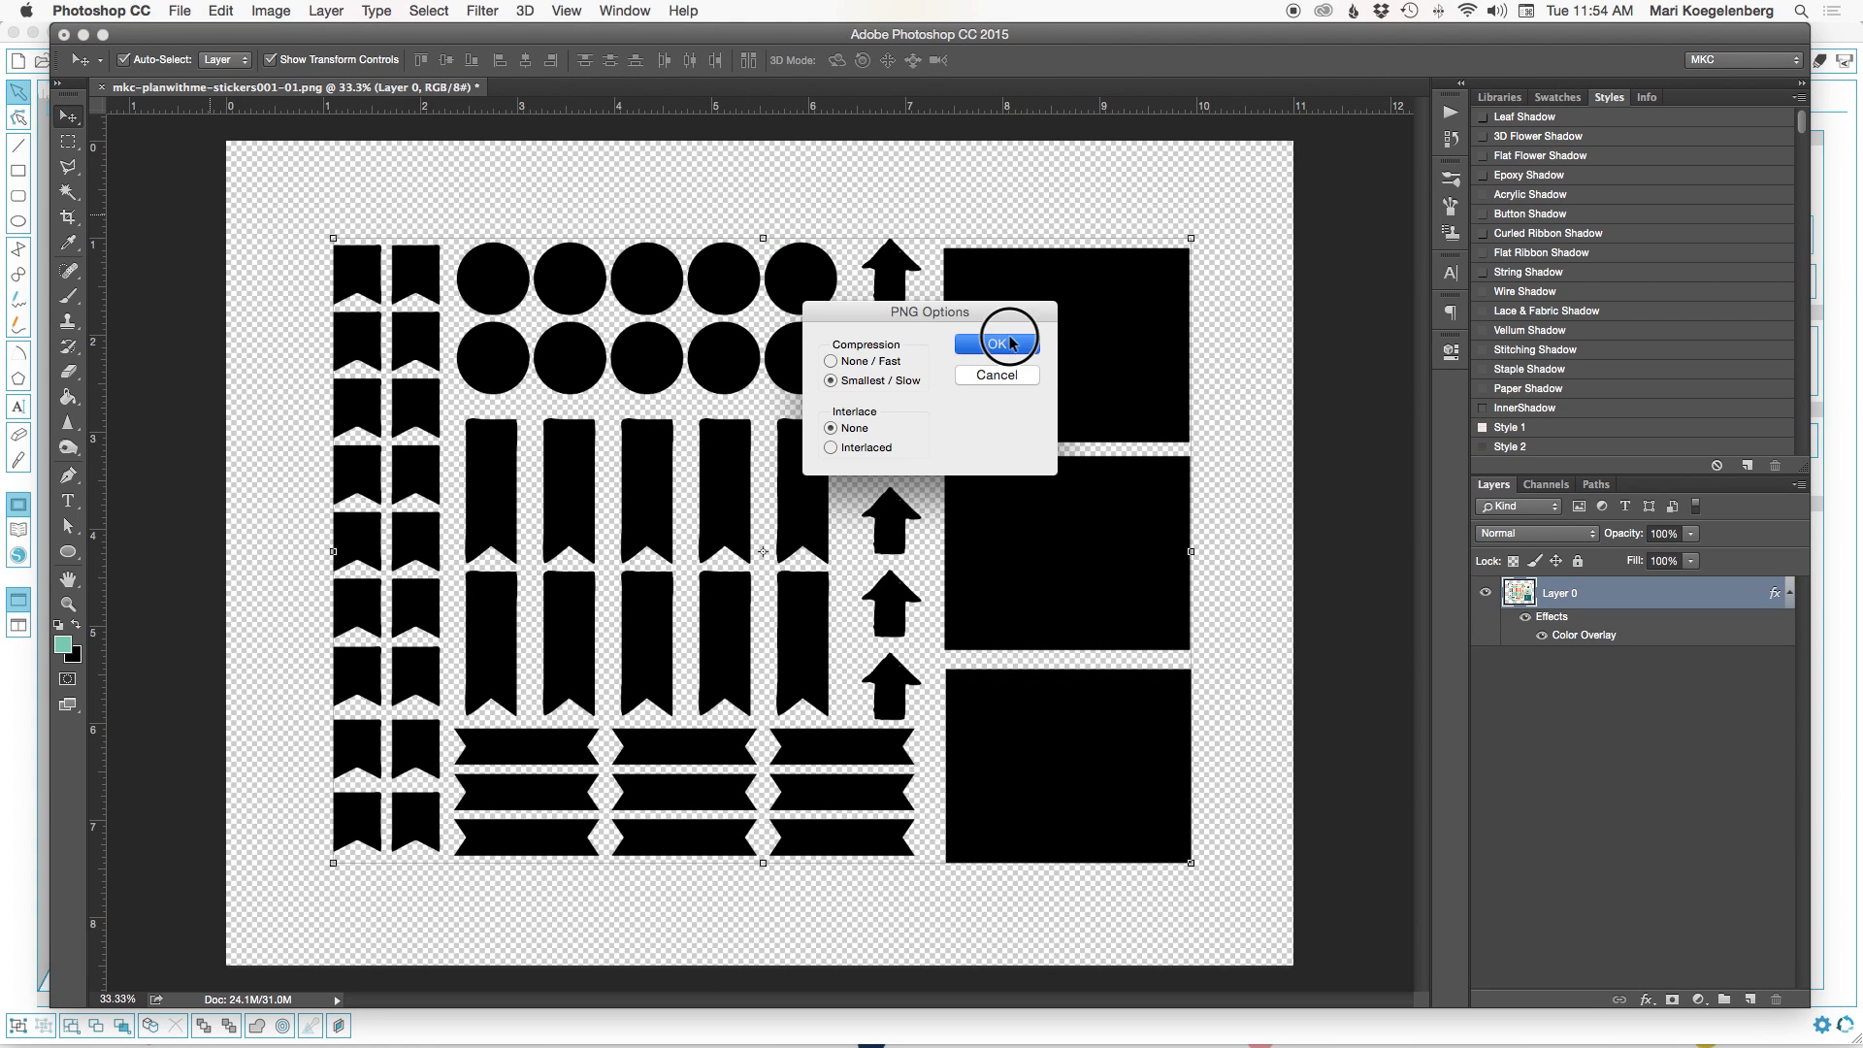
click(1009, 338)
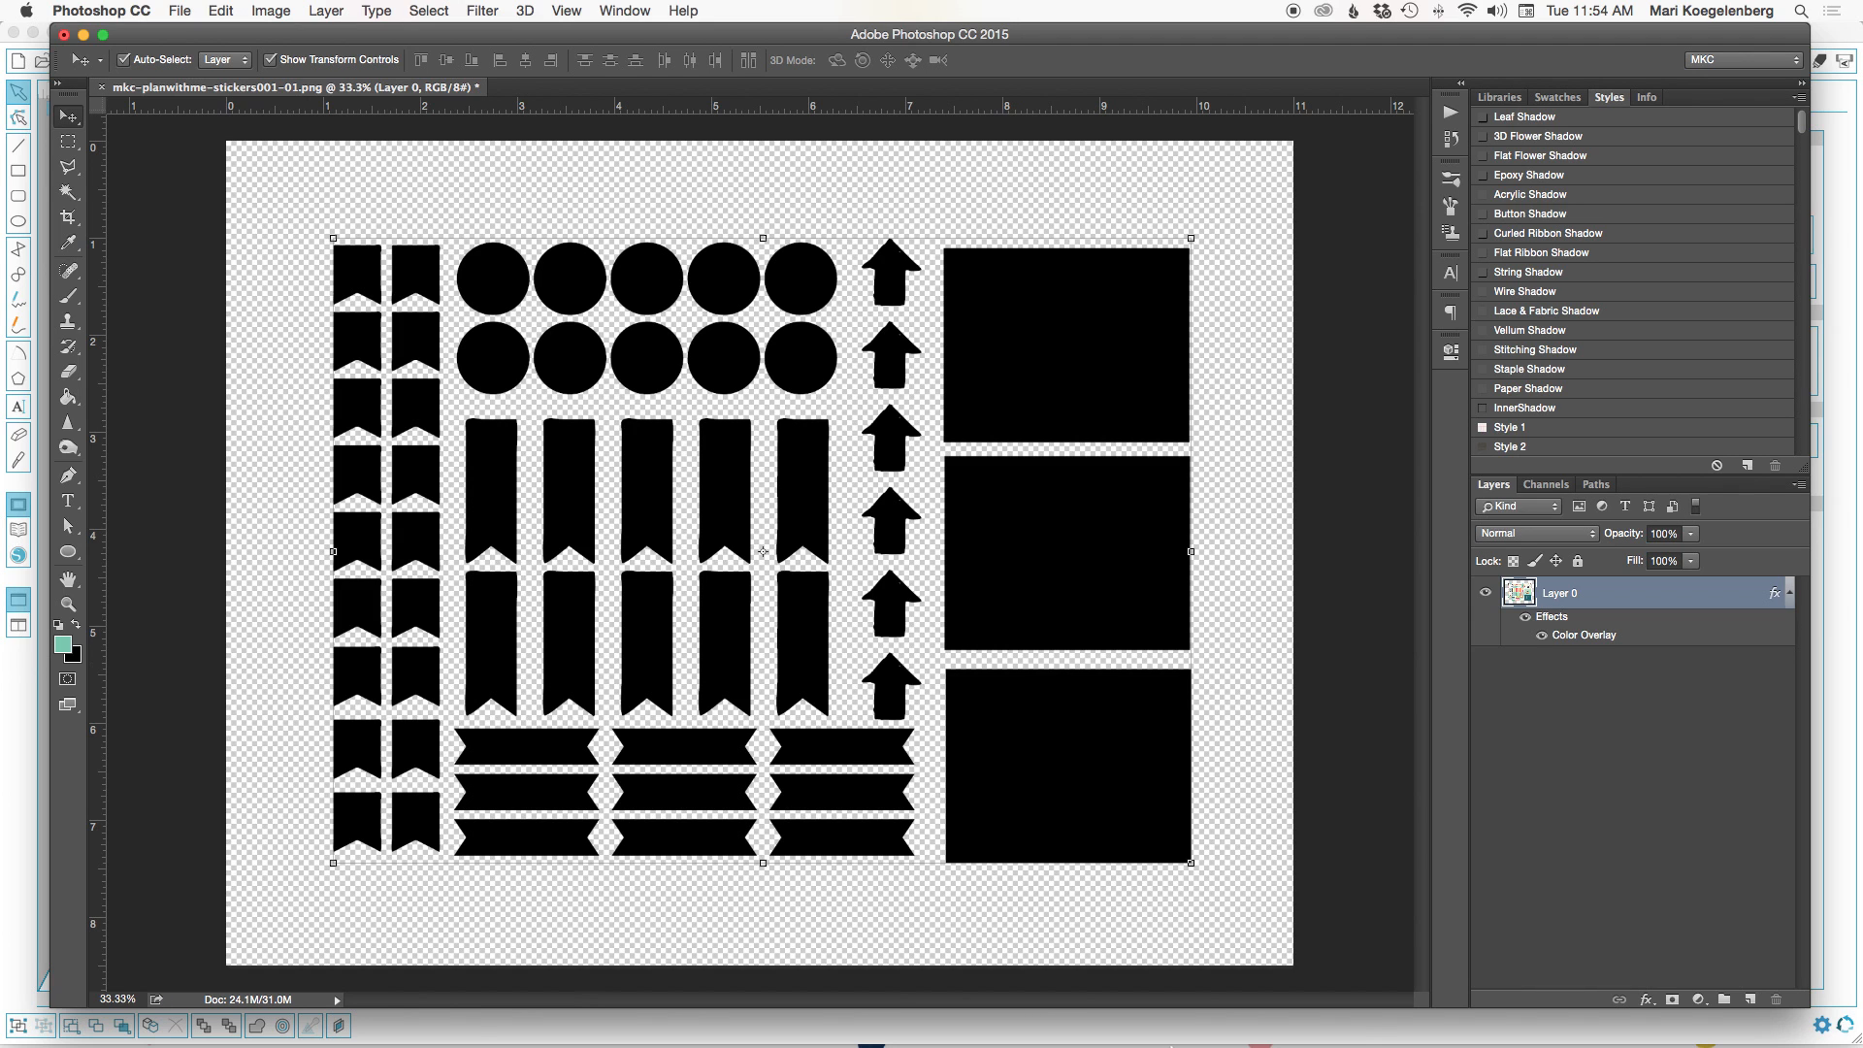
Switch to Silhouette Studio and open the black-and-white sticker PNG (_b&w.png).
mouse_move(1169, 1045)
click(1171, 1009)
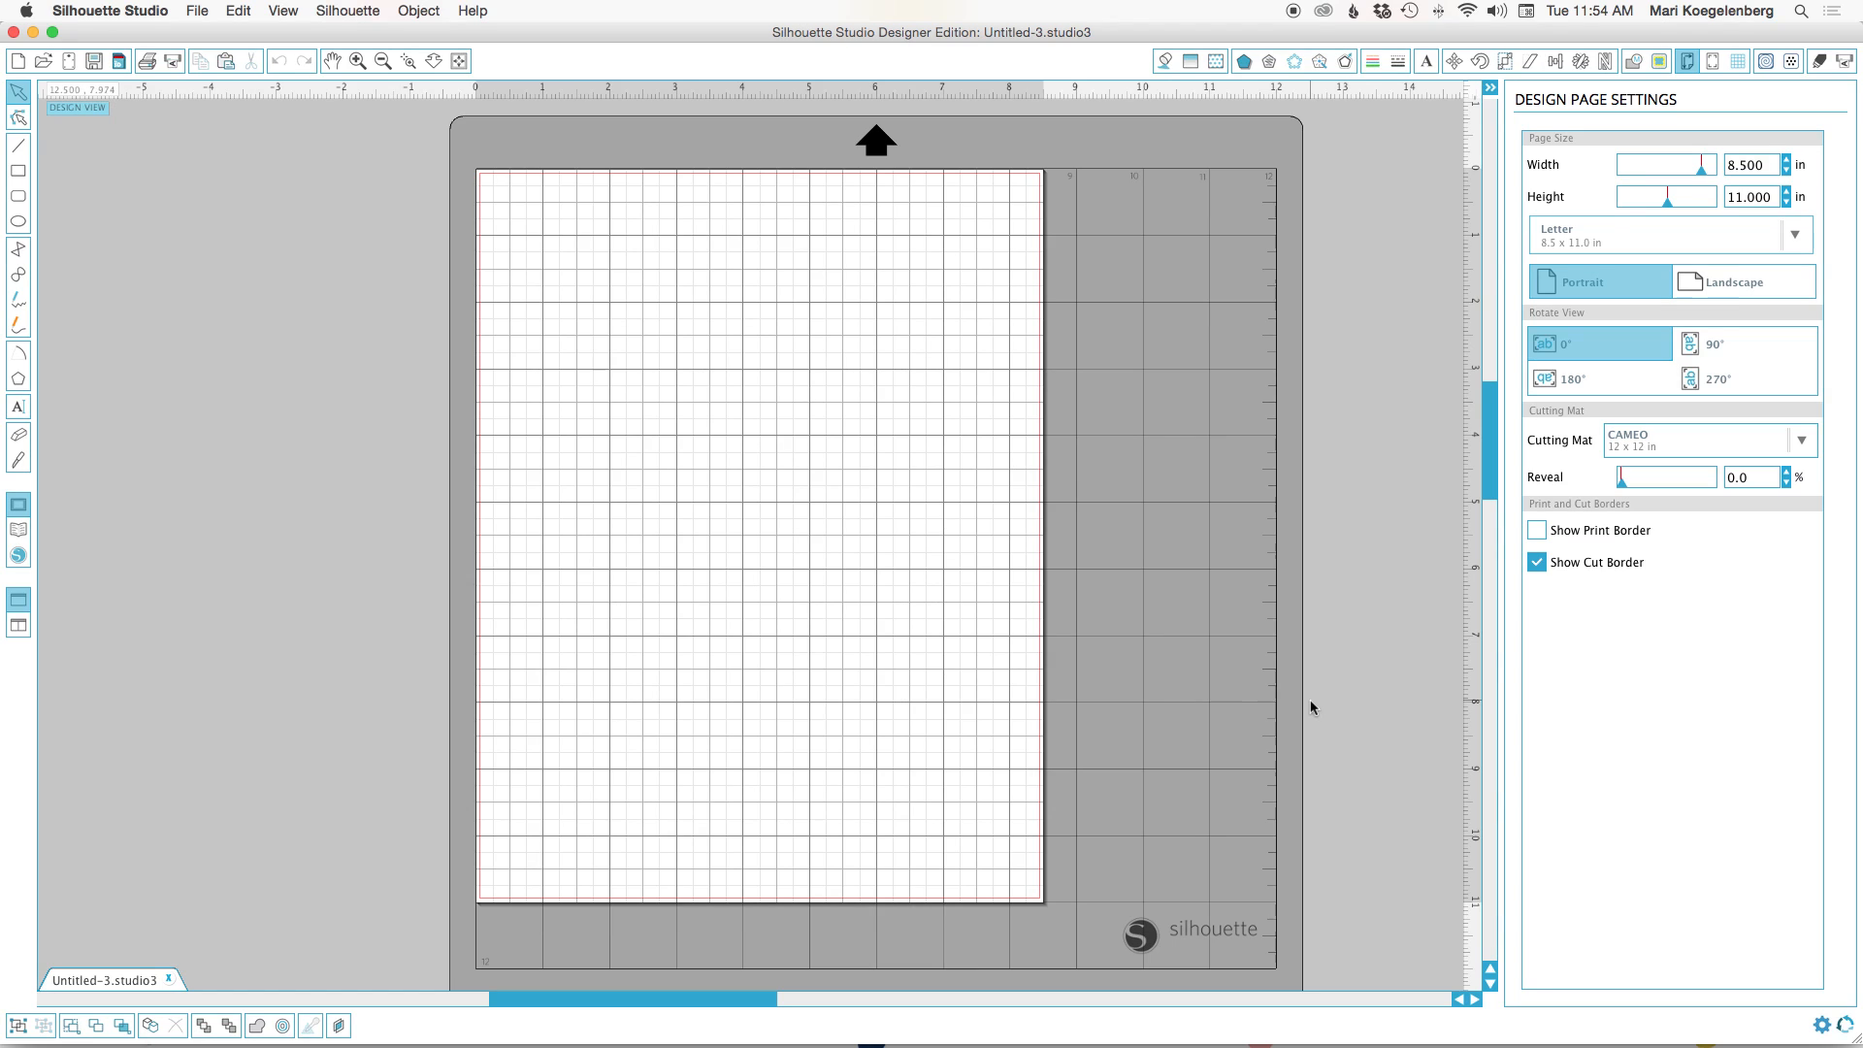
click(199, 10)
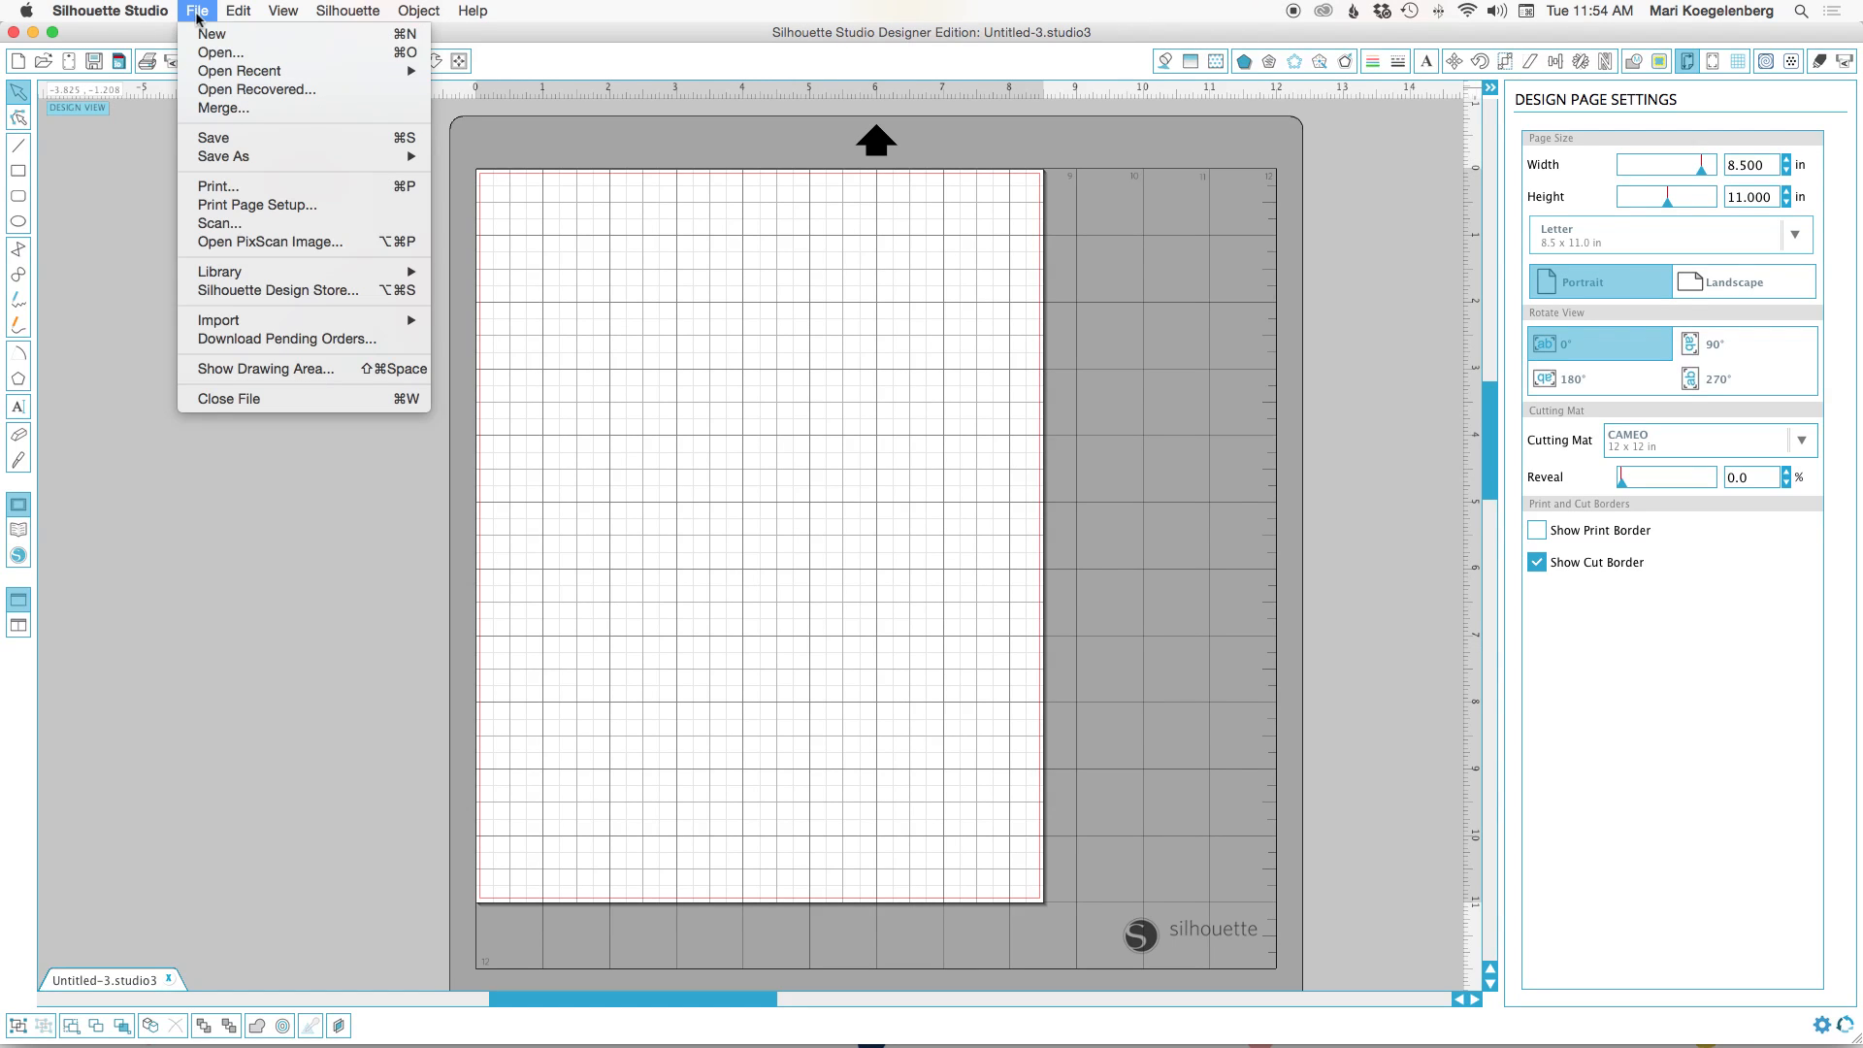
click(213, 54)
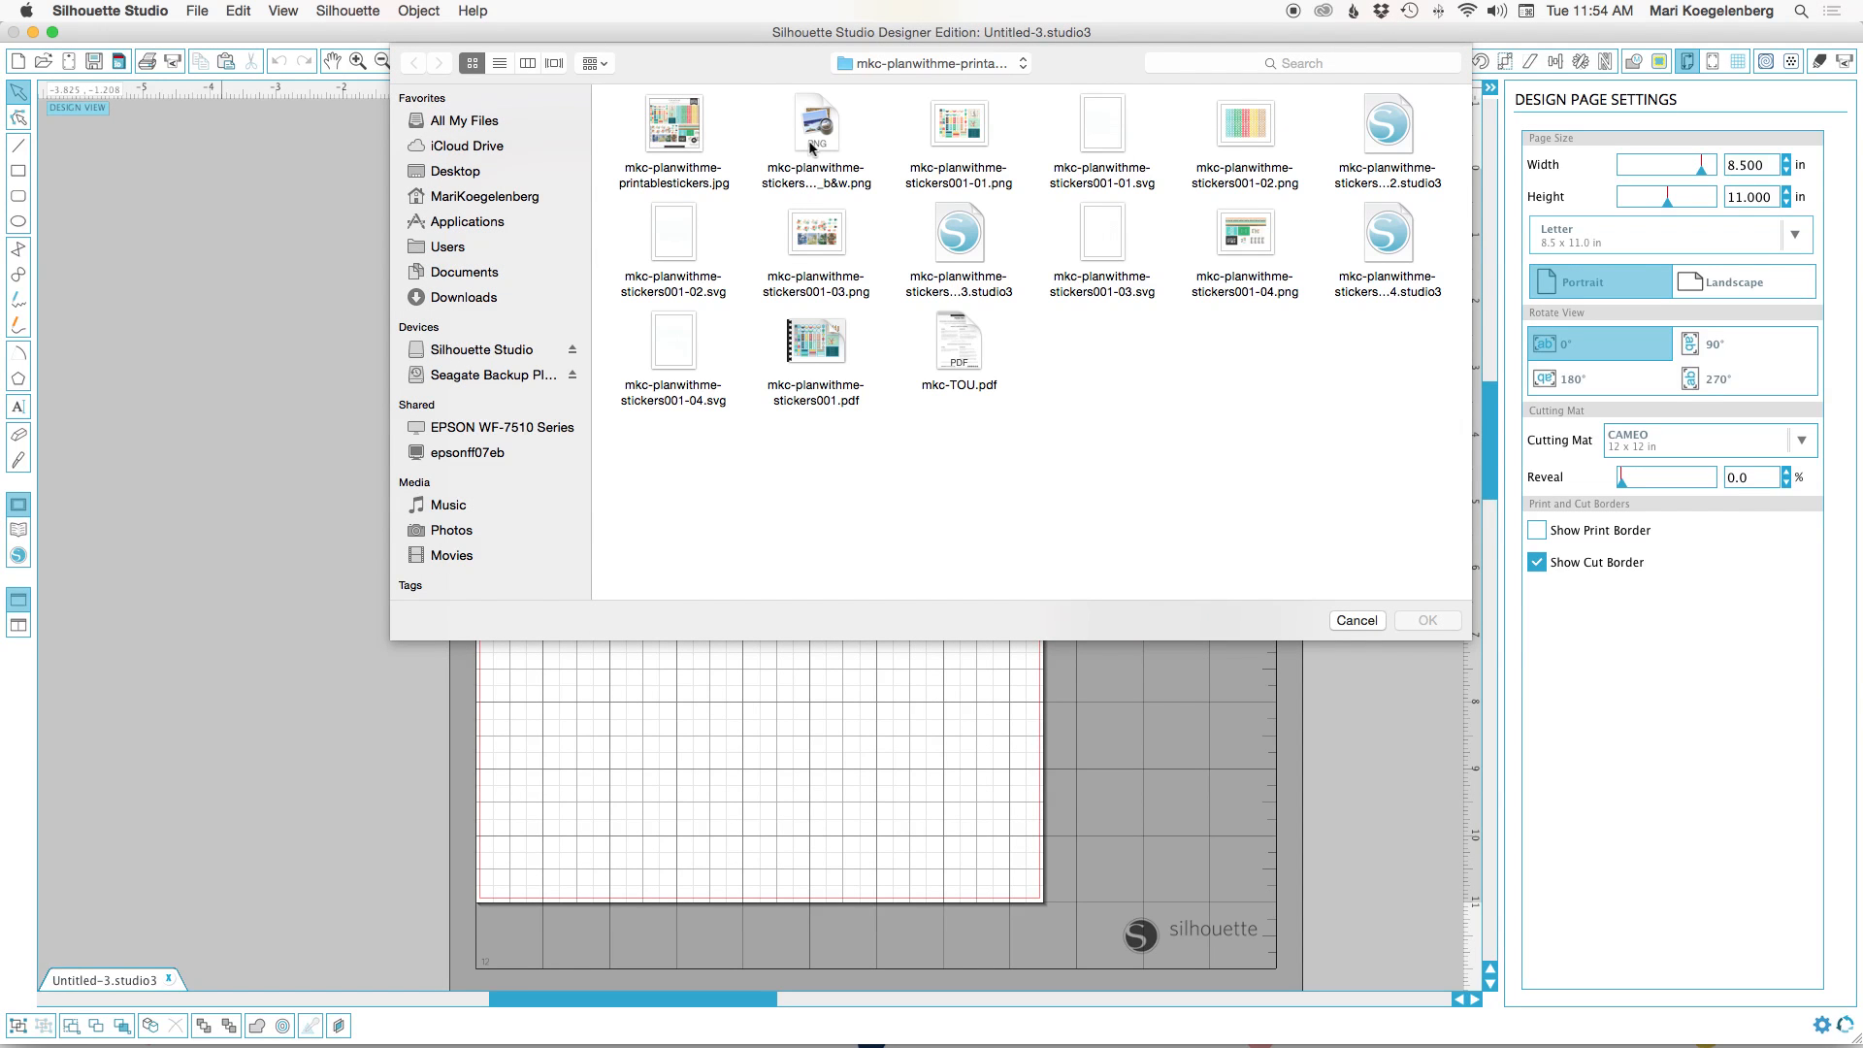
click(816, 128)
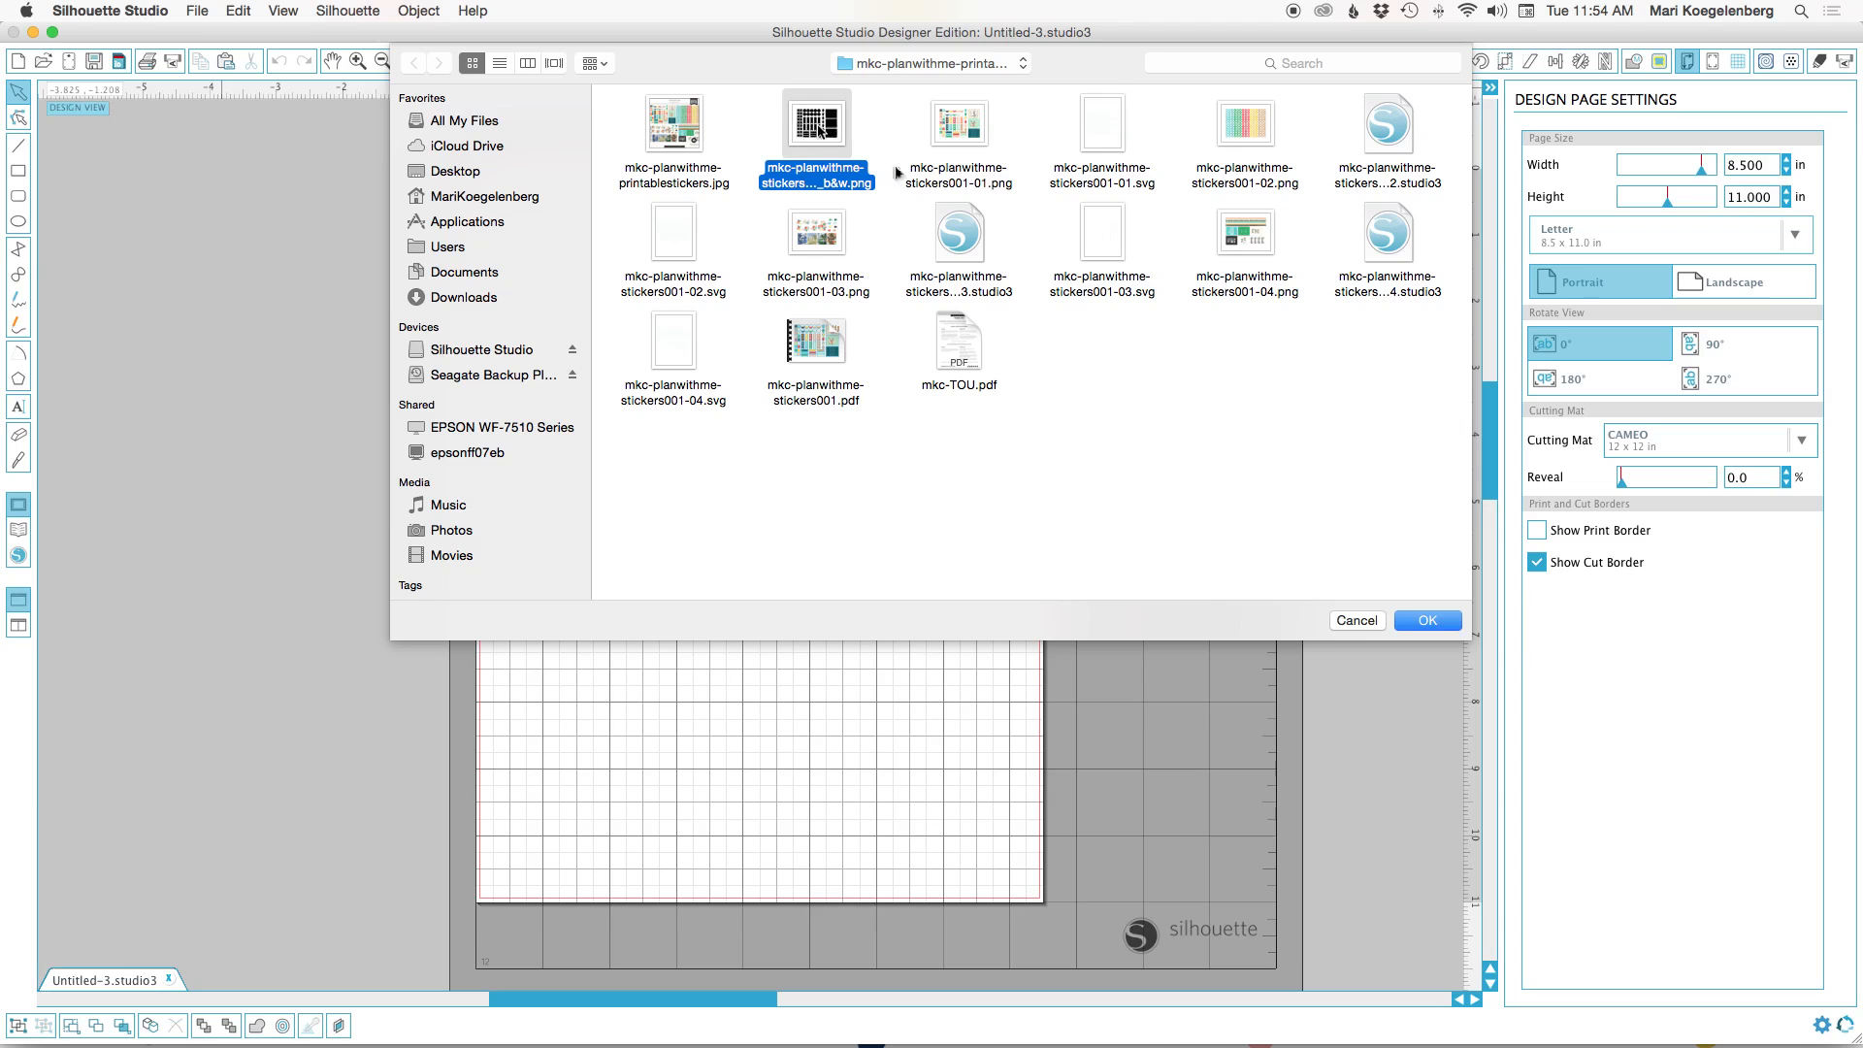
click(1429, 620)
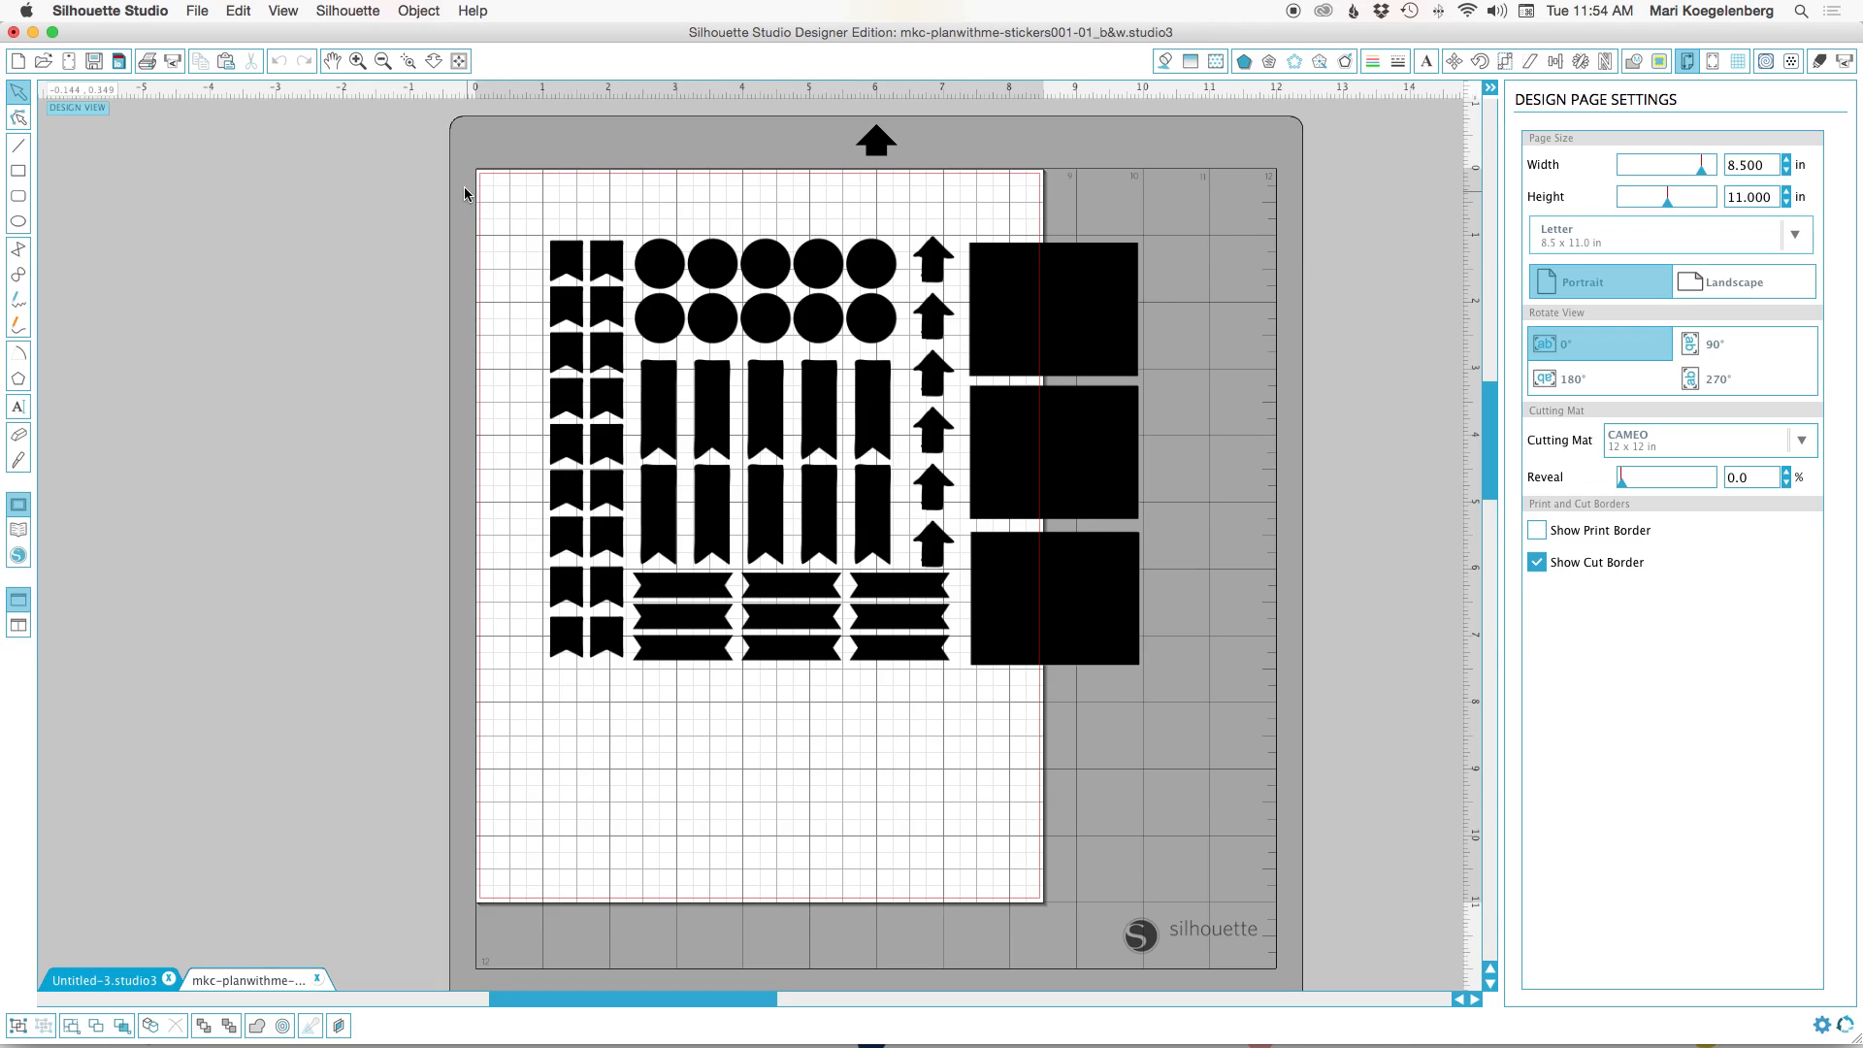
Trace all the black sticker shapes inside one trace area with the High Pass and Low Pass filters off.
click(598, 272)
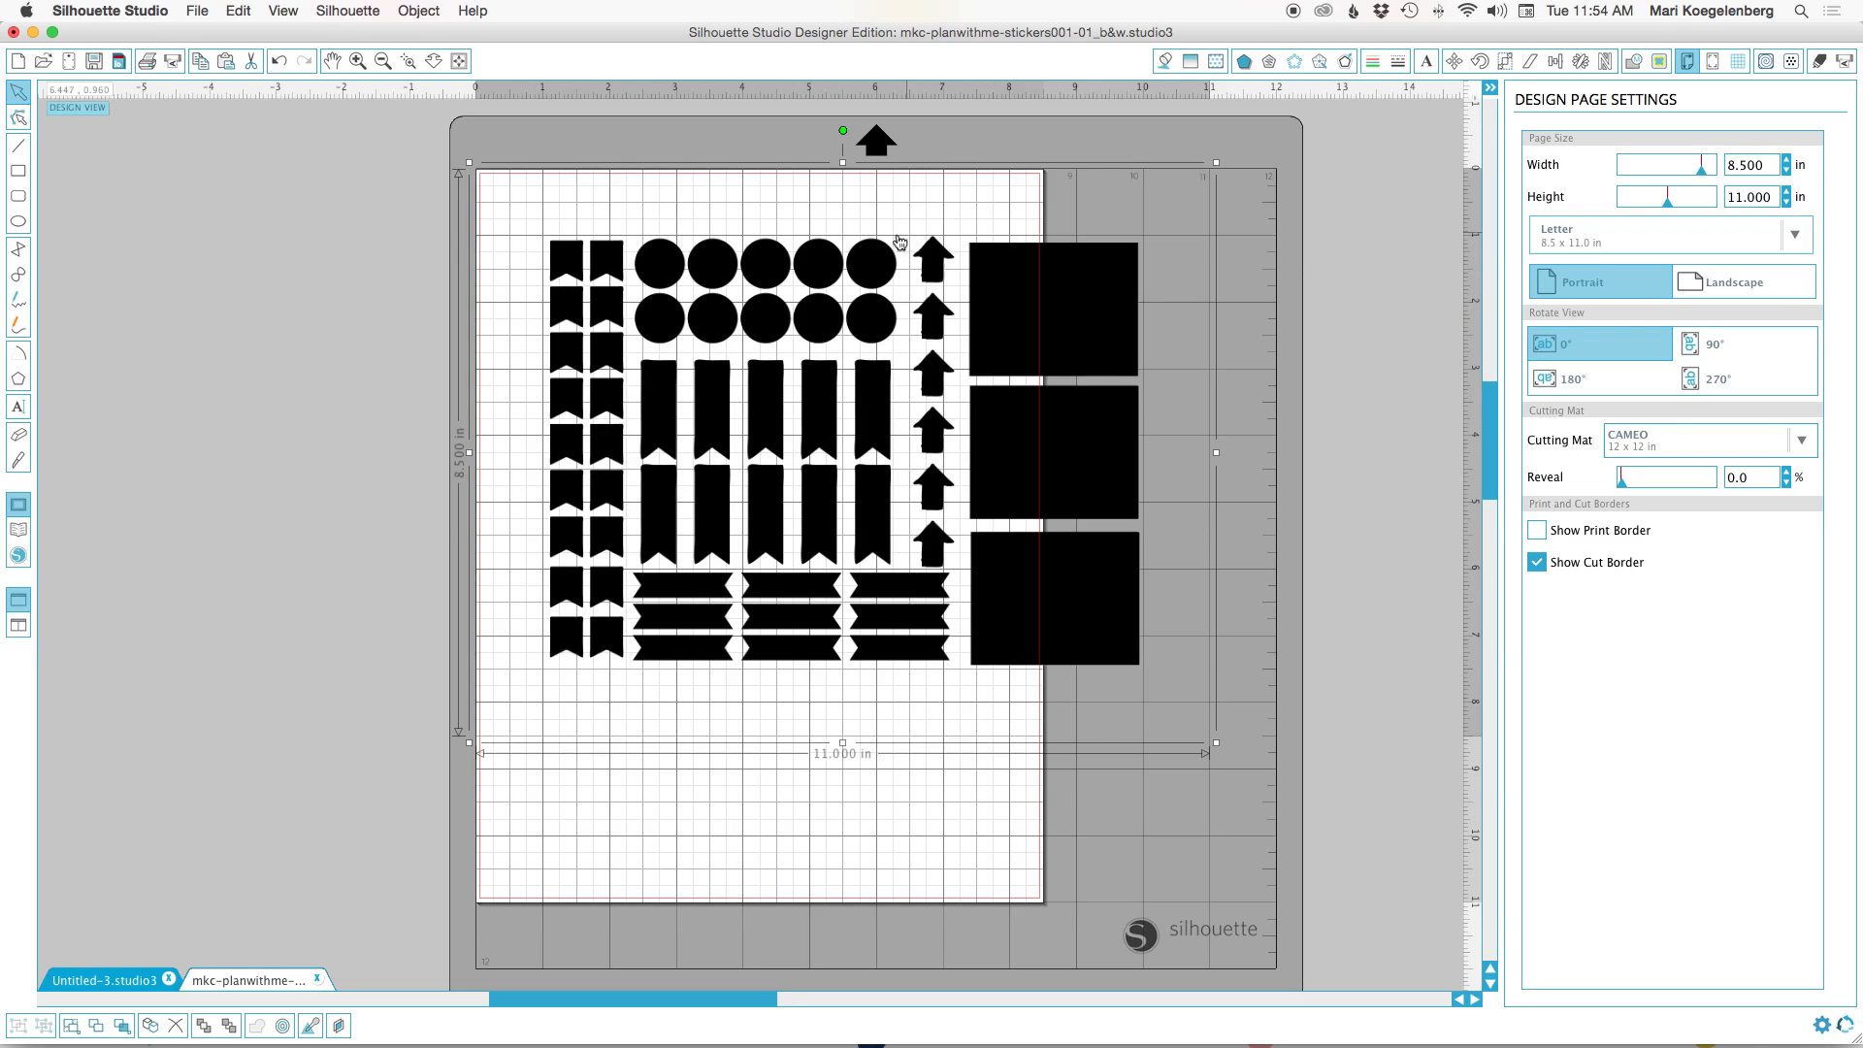
click(1660, 62)
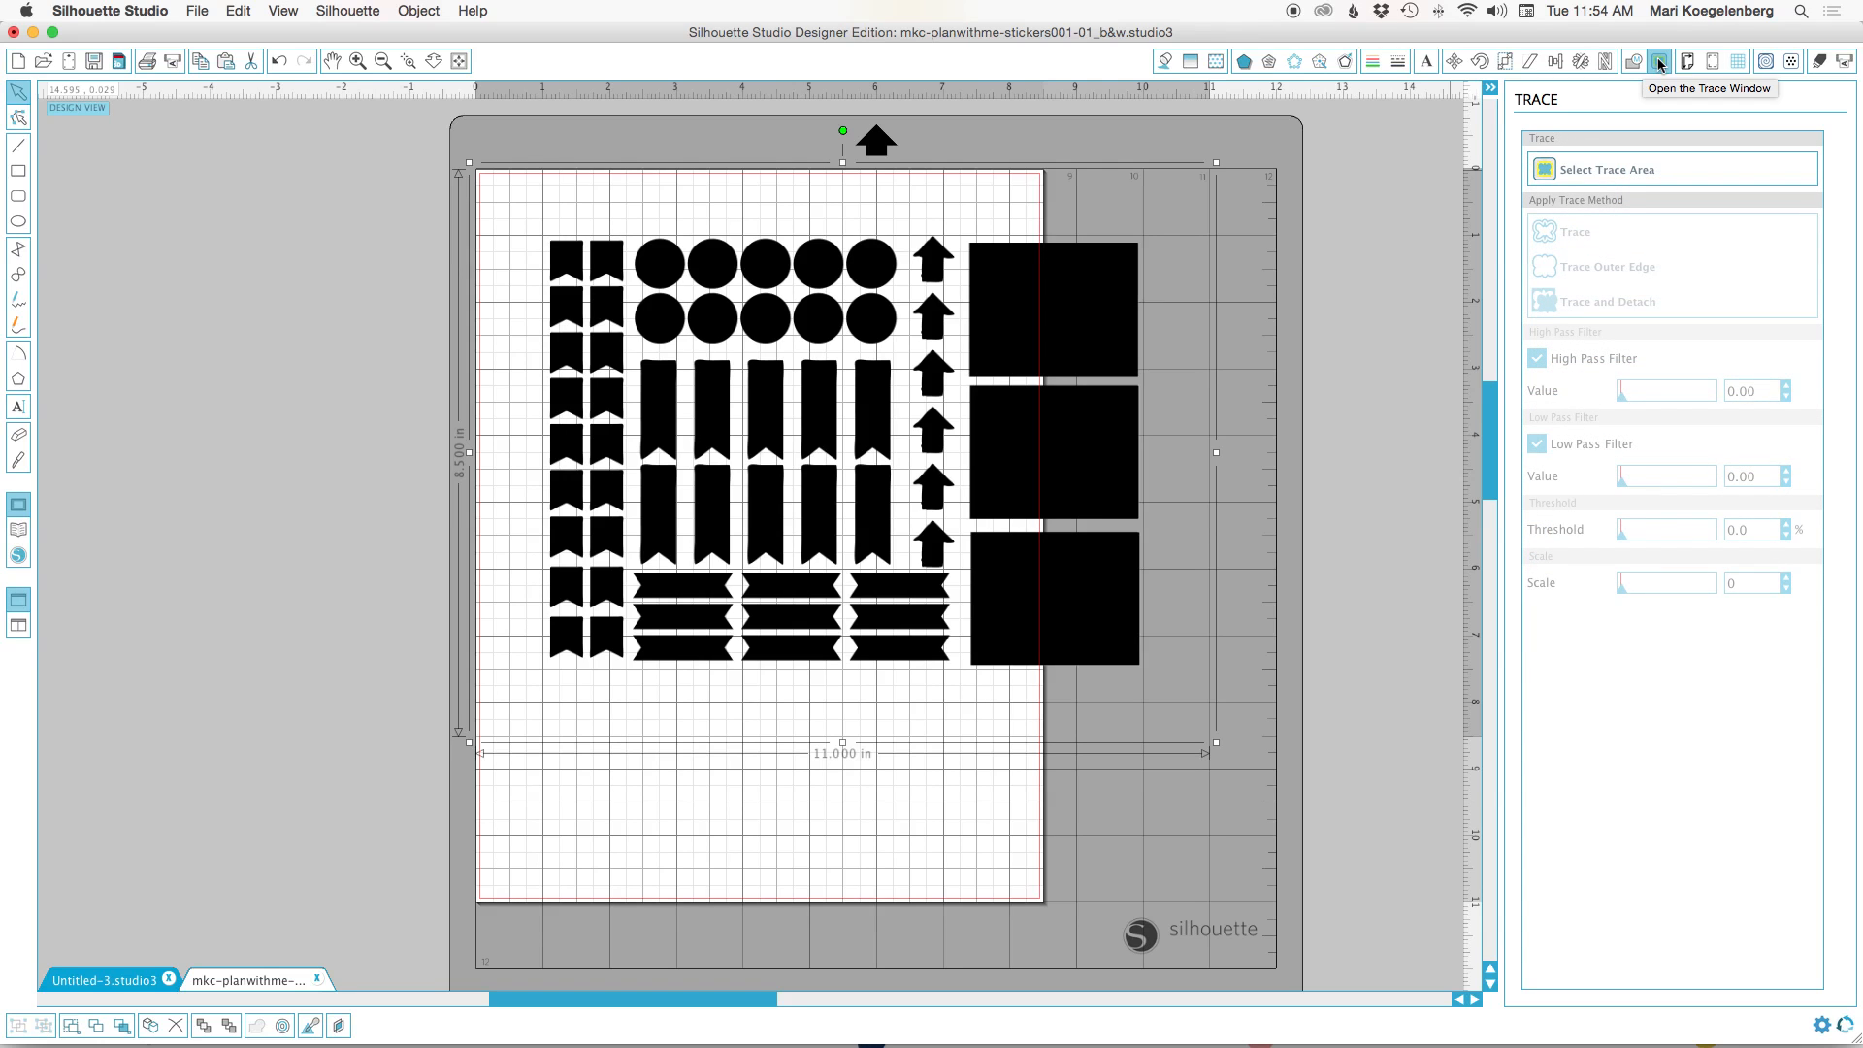
click(1610, 173)
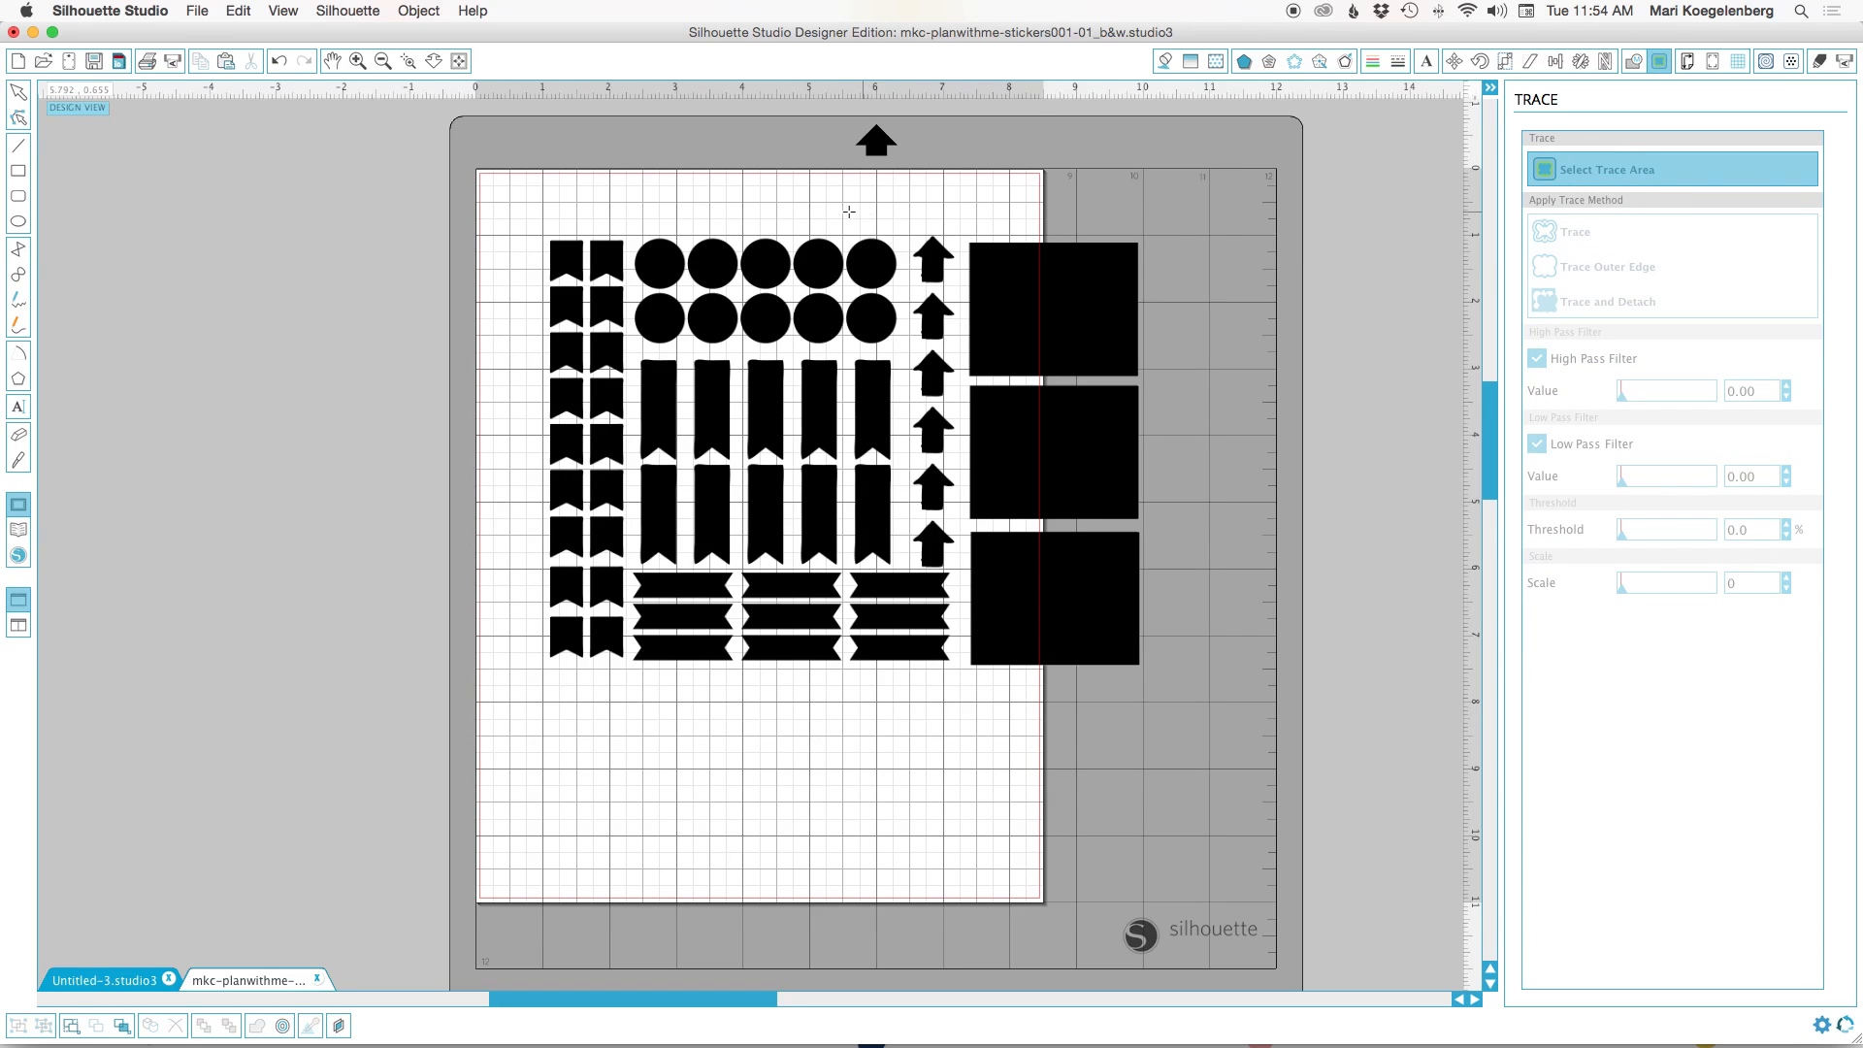
mouse_move(491, 182)
mouse_down()
mouse_move(782, 505)
mouse_move(1230, 715)
mouse_move(1232, 736)
mouse_up()
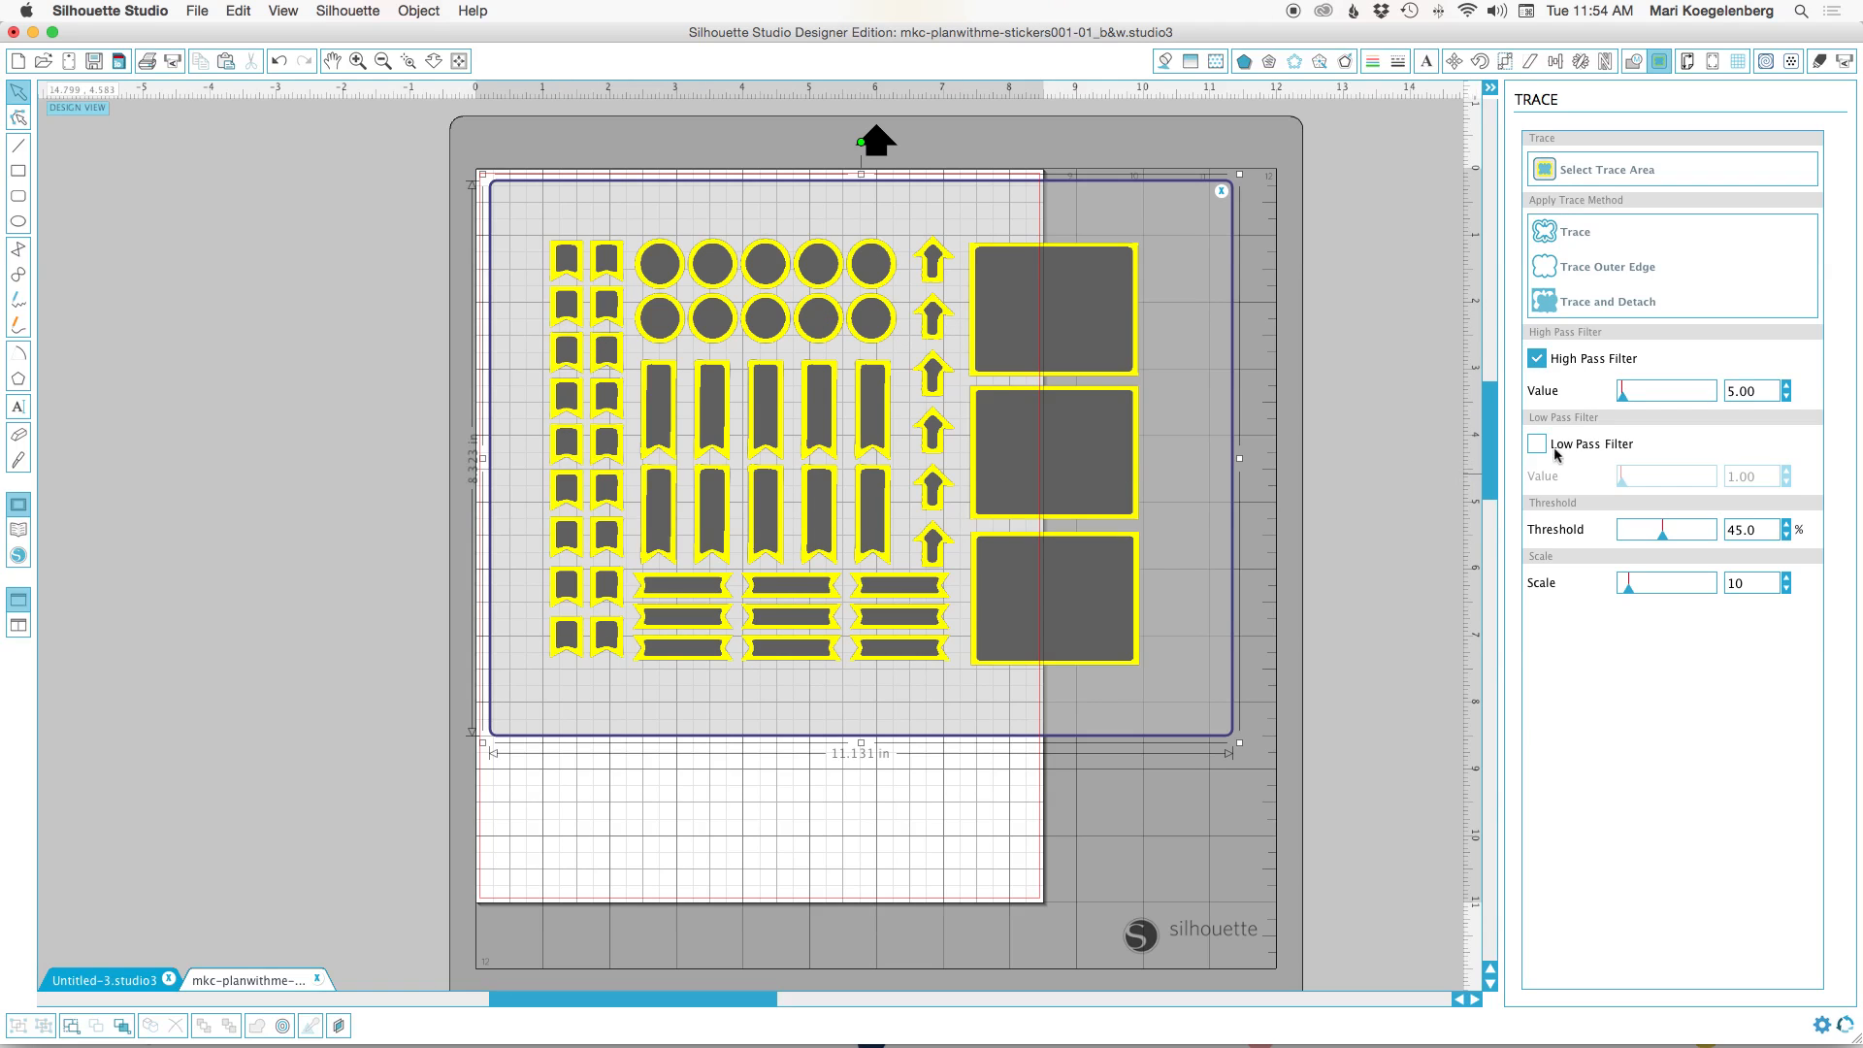
click(1536, 361)
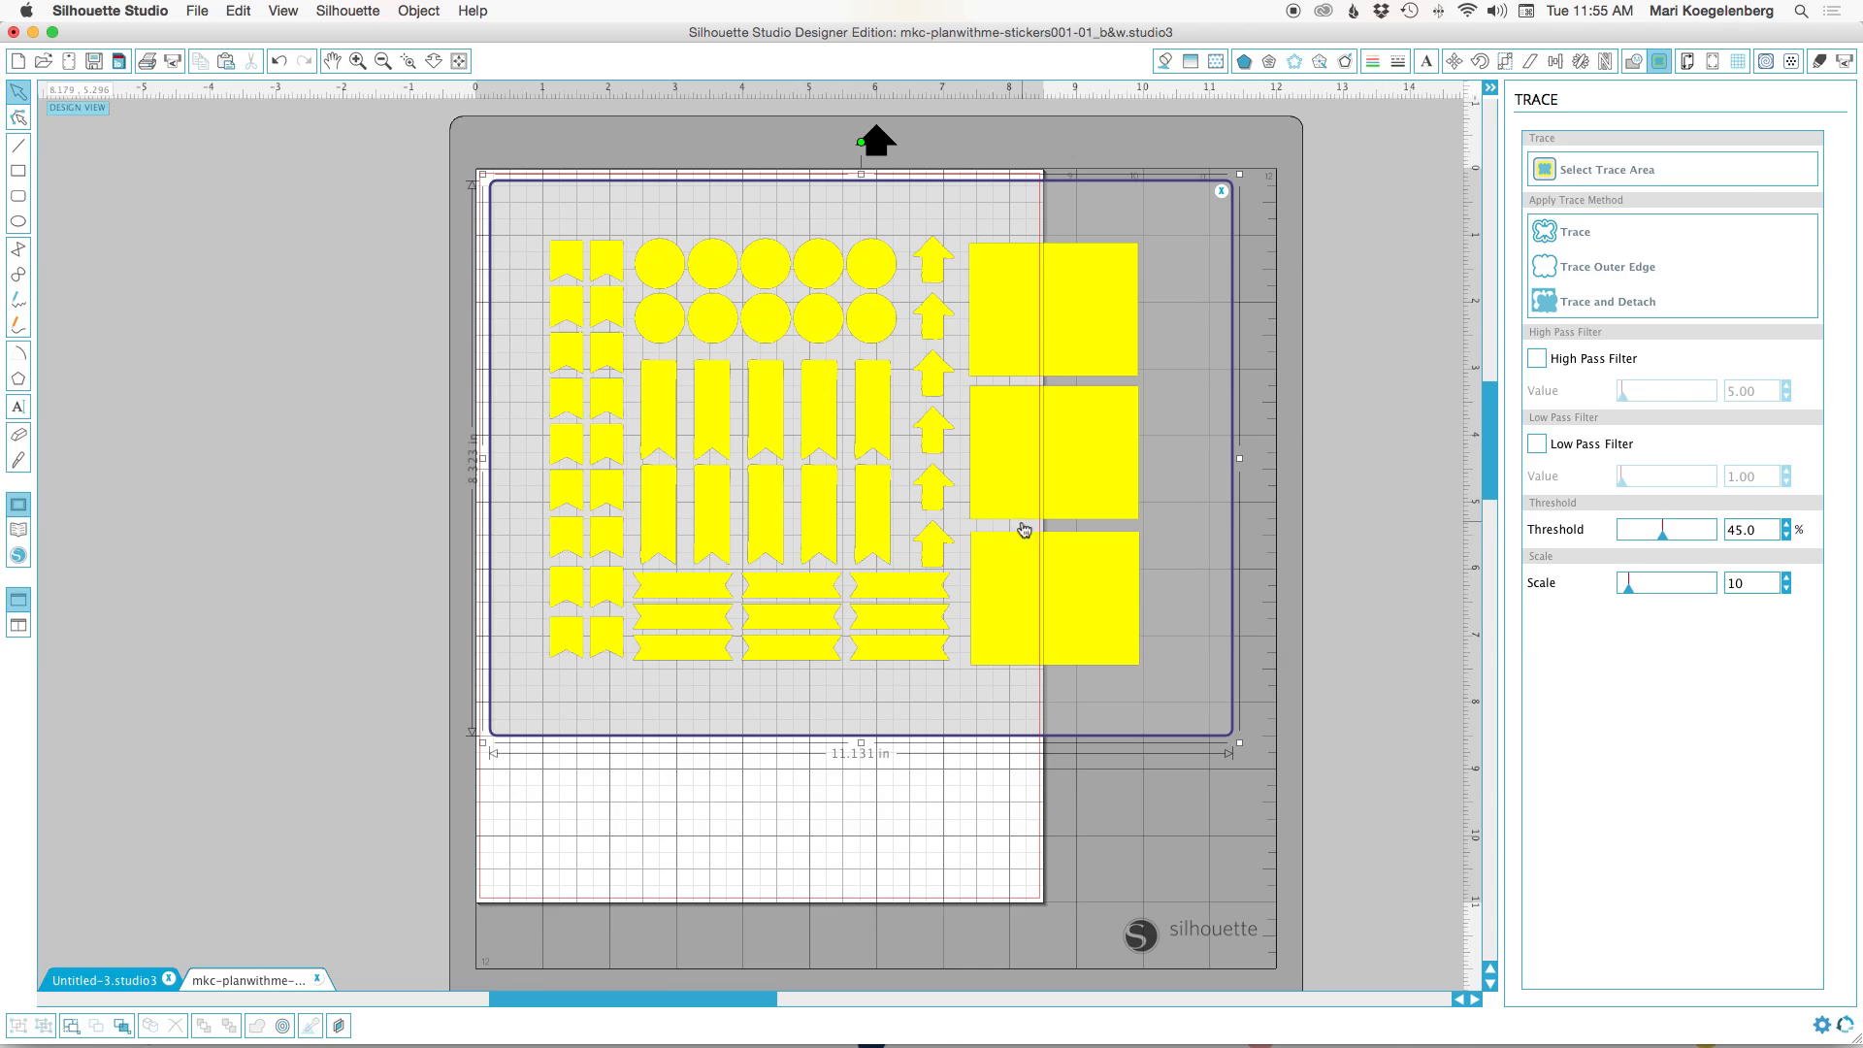
click(1581, 236)
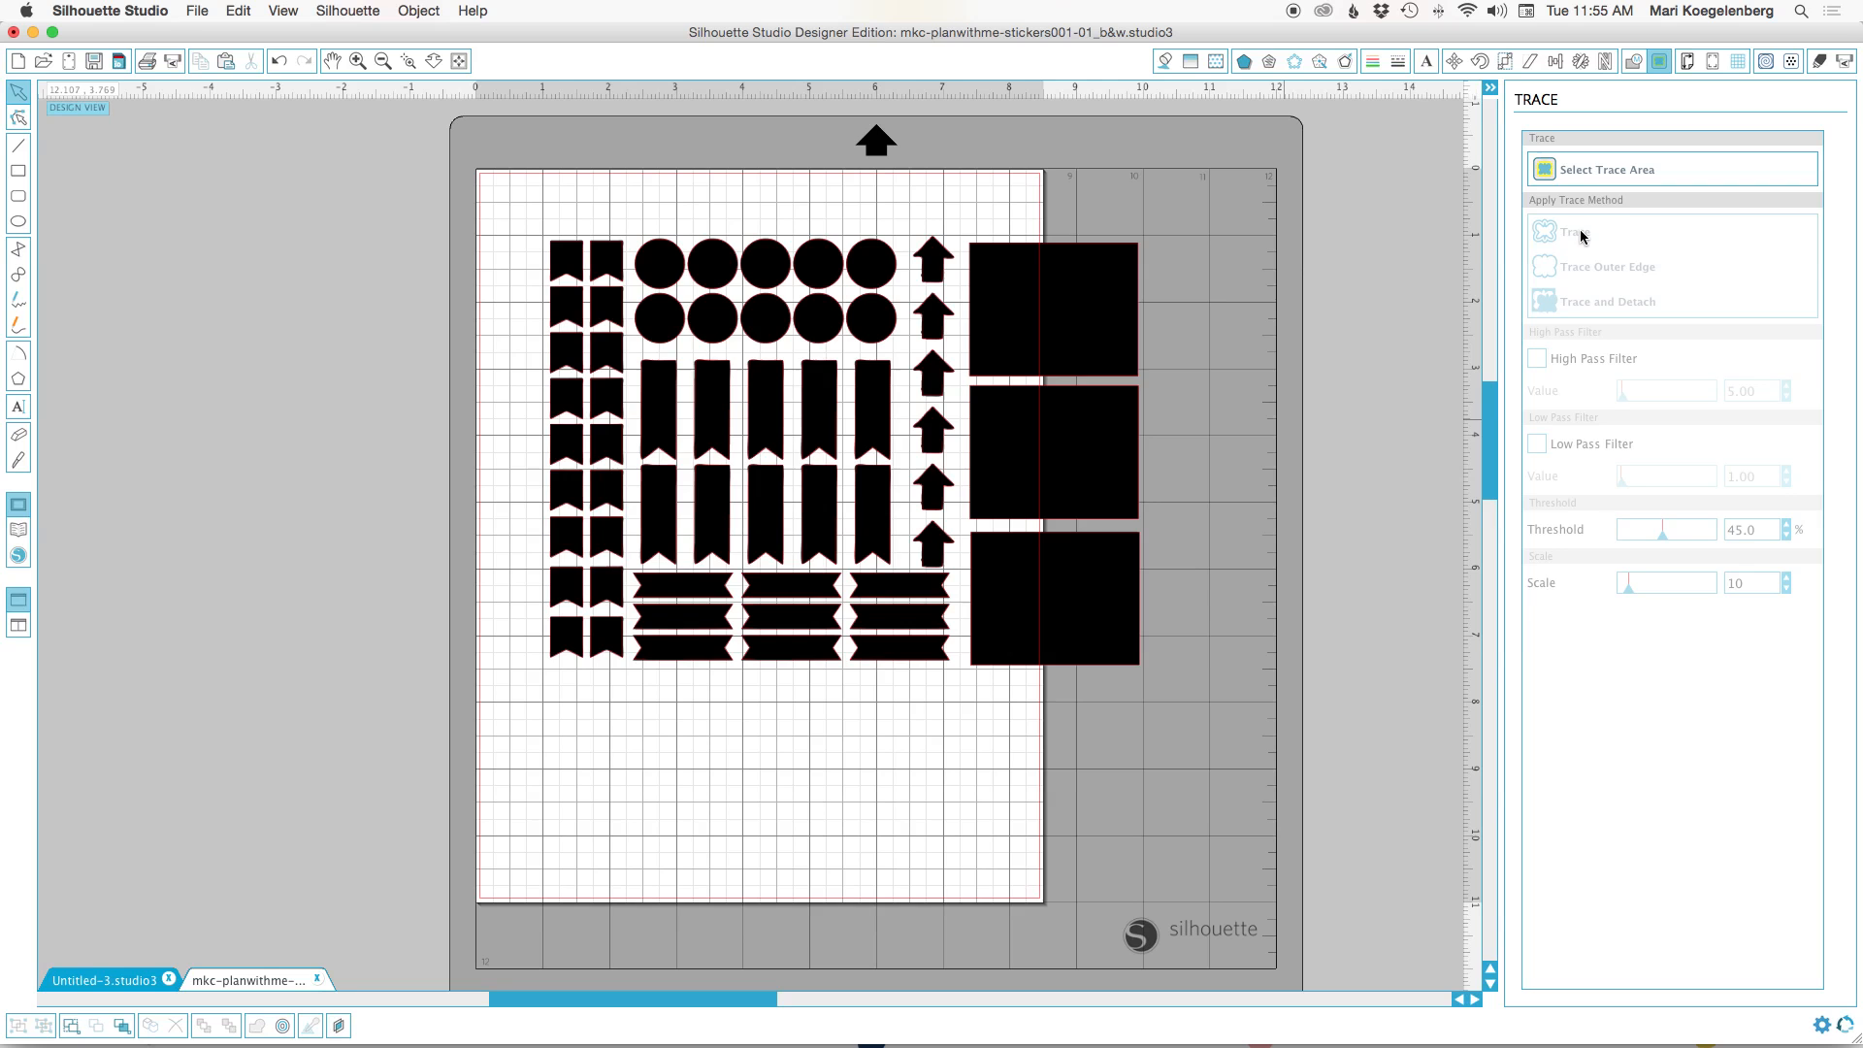
Move the black sticker image aside, away from the traced outlines, and select the outlines.
drag(997, 308, 650, 483)
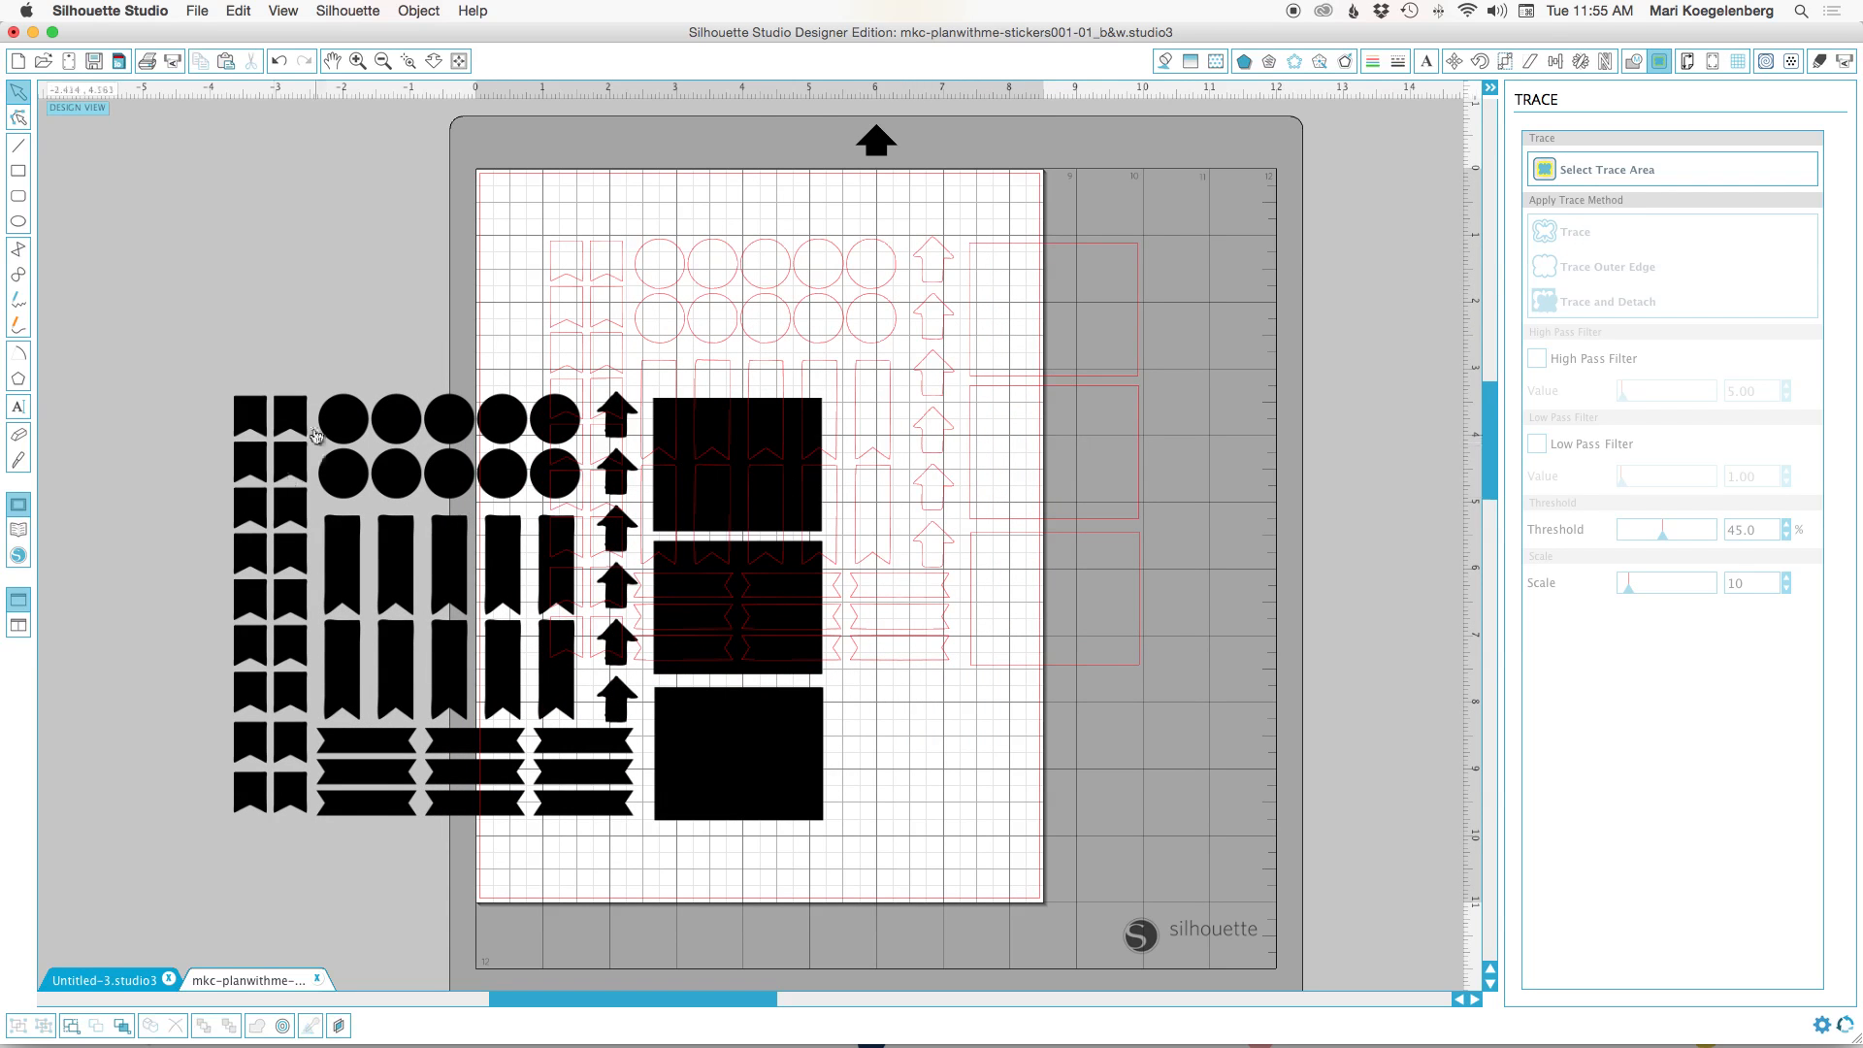
mouse_move(807, 784)
mouse_down()
mouse_move(582, 695)
mouse_move(532, 706)
mouse_up()
click(802, 491)
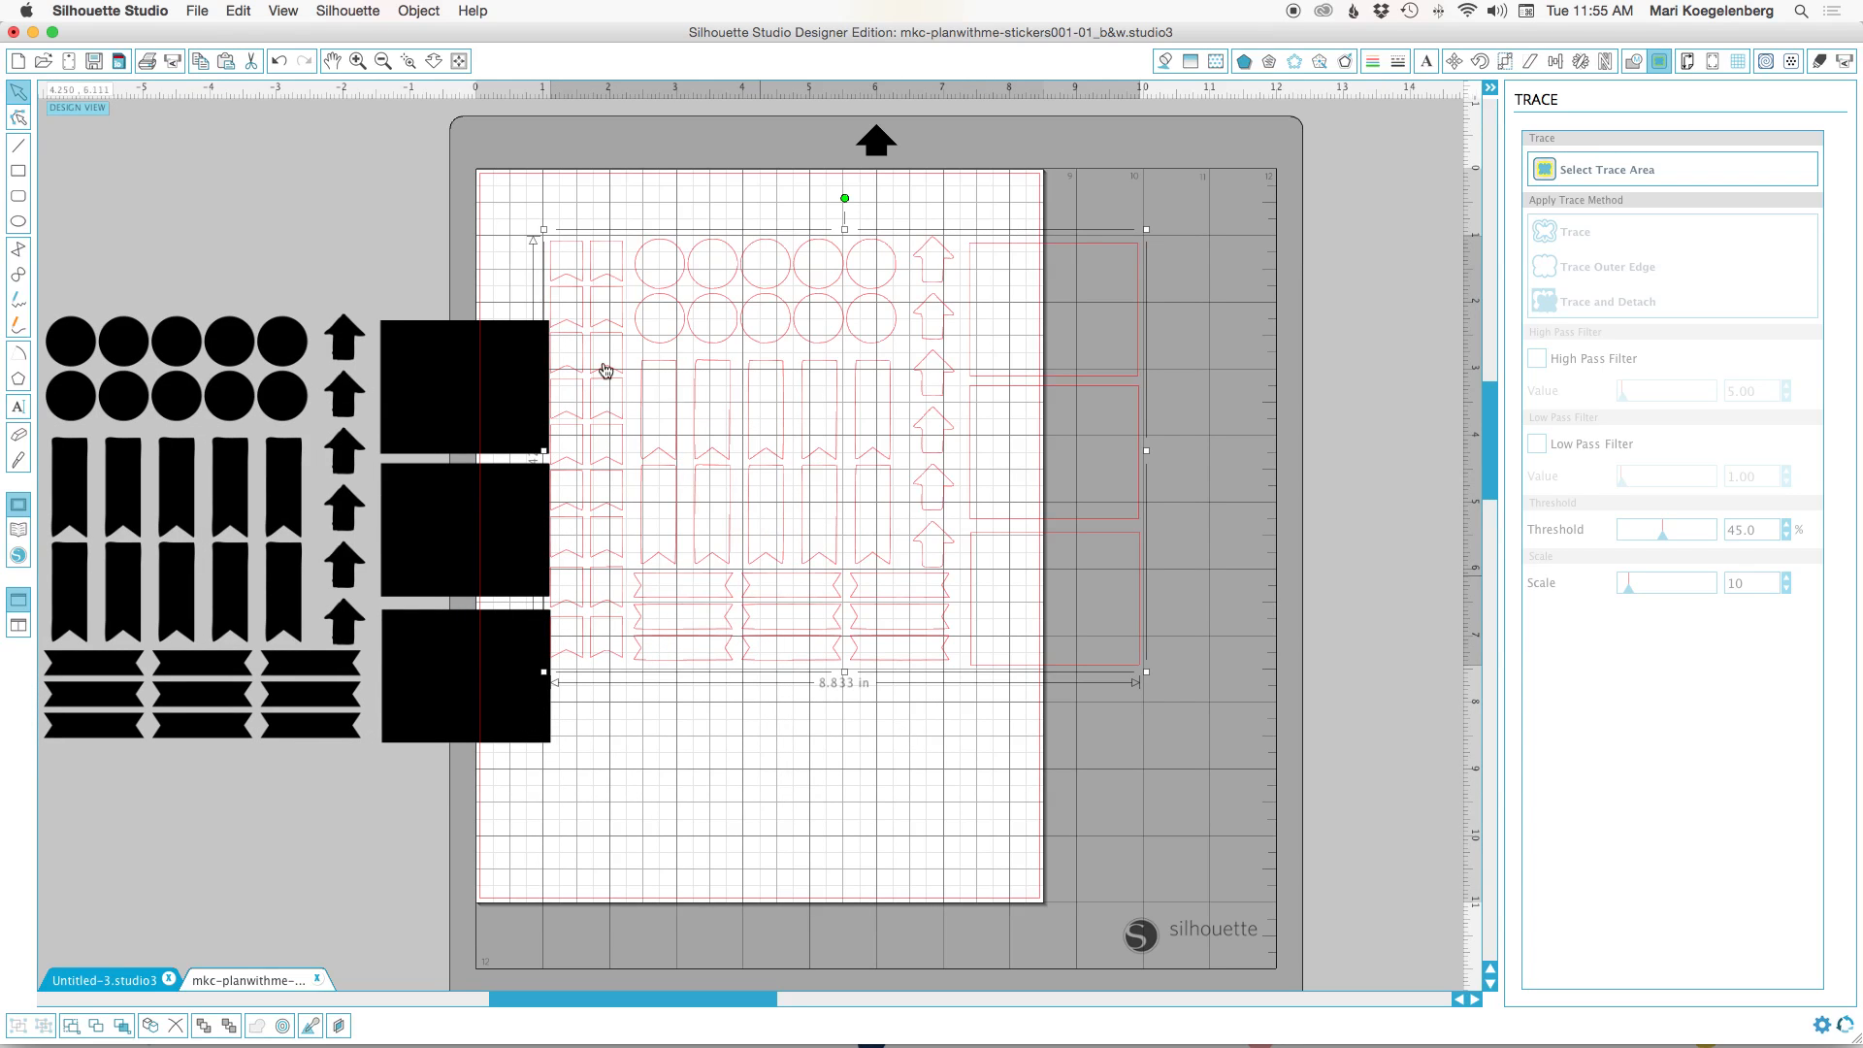
Open the full-colour sticker sheet mkc-planwithme-stickers001-01.png as another document.
click(196, 12)
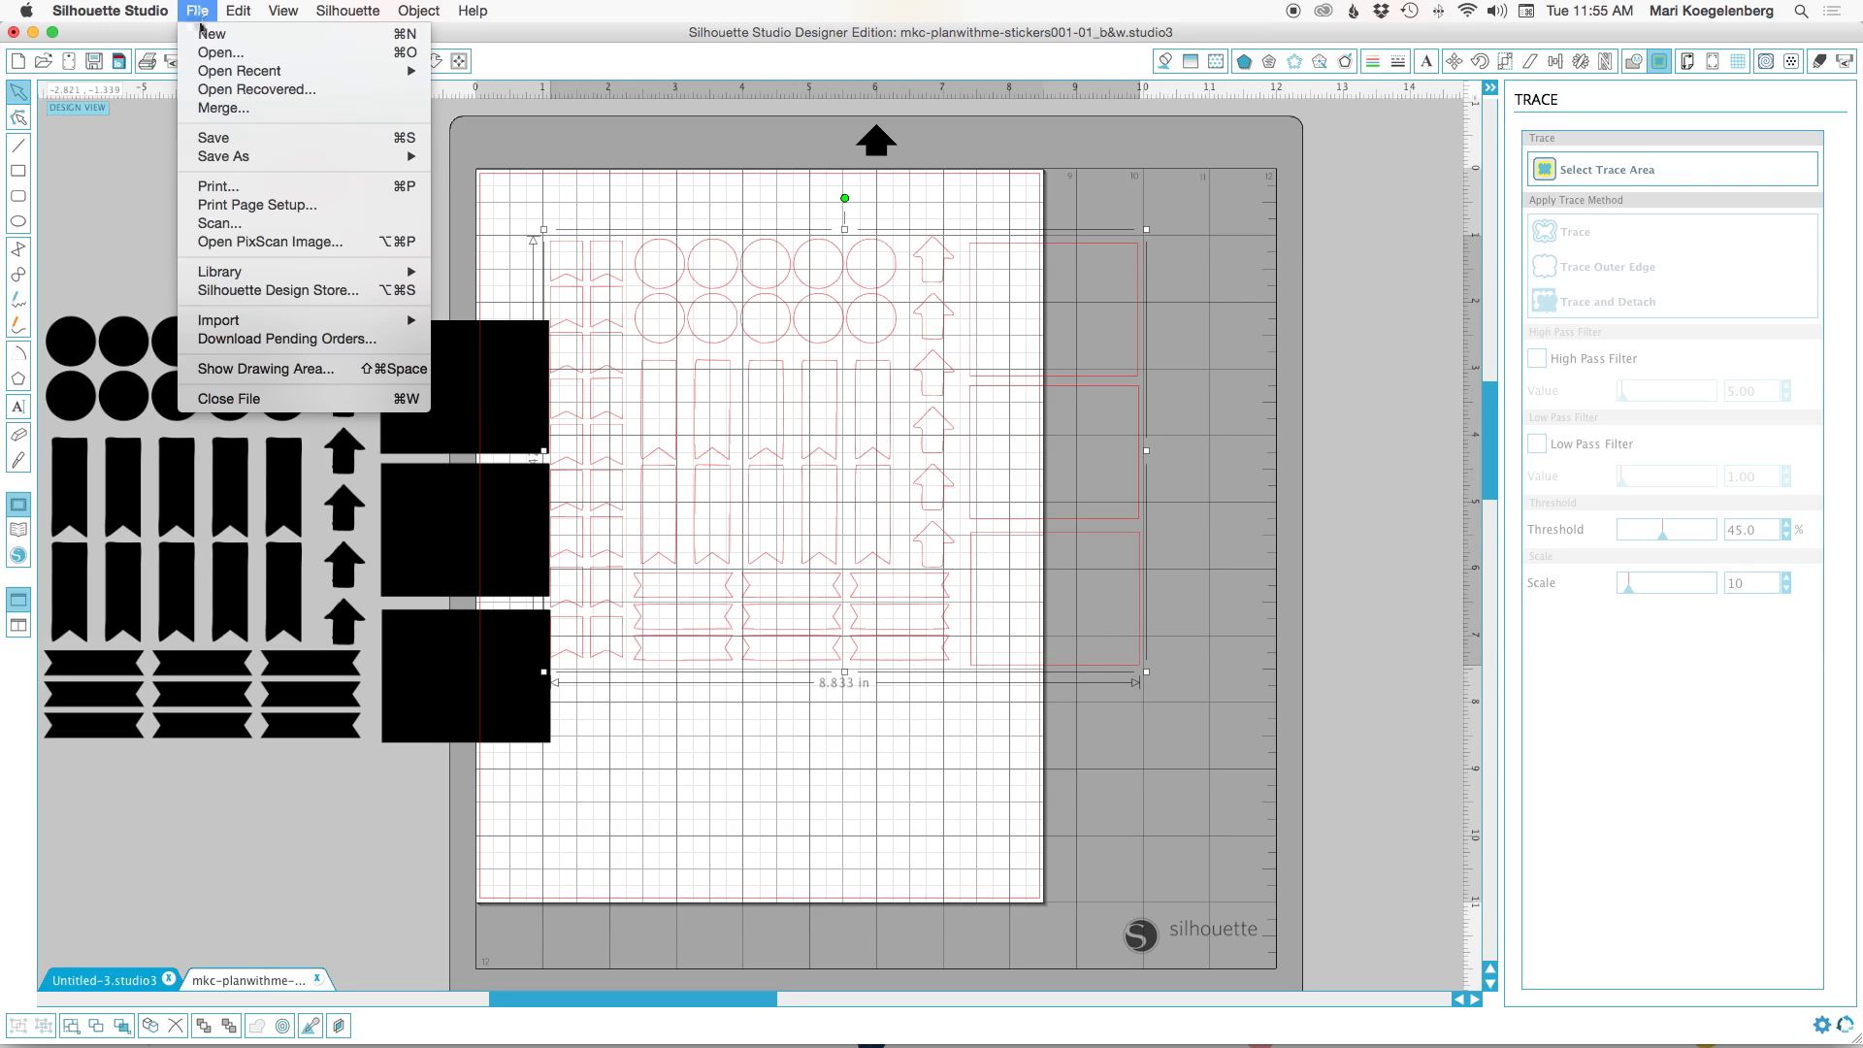
click(213, 51)
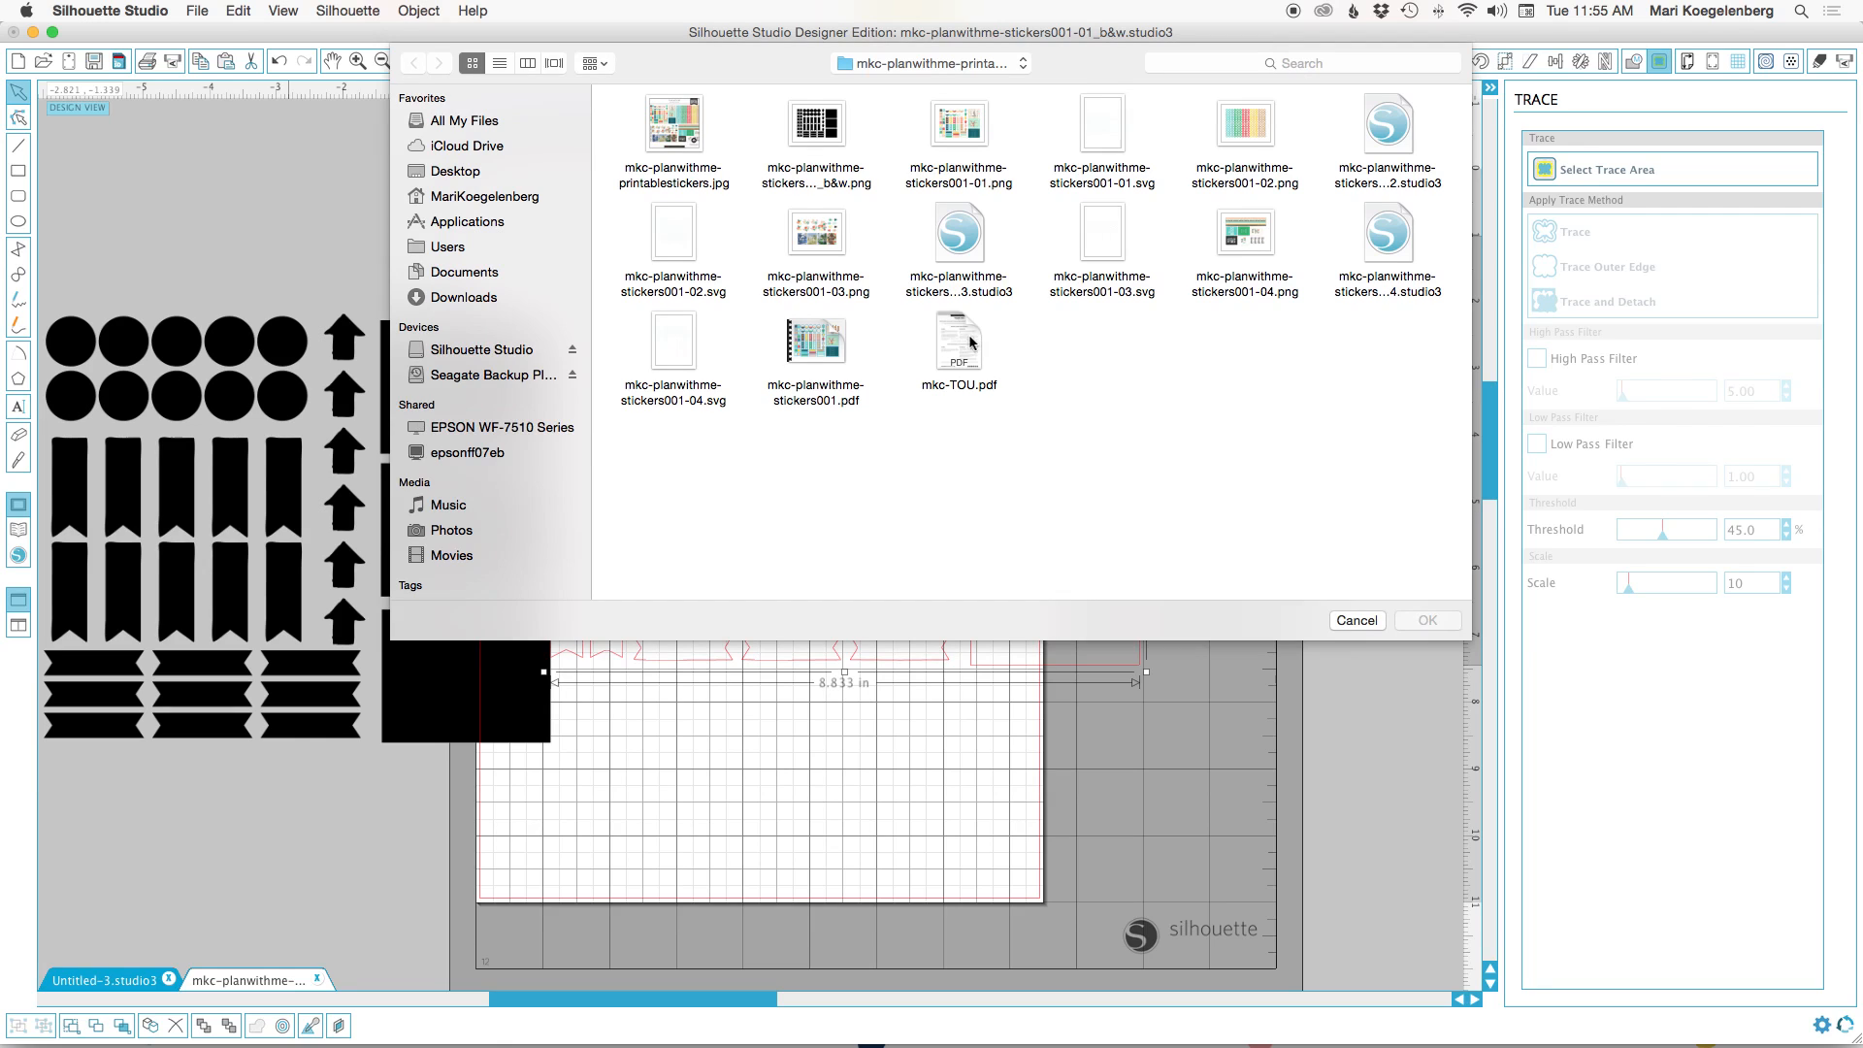
click(963, 130)
click(1427, 621)
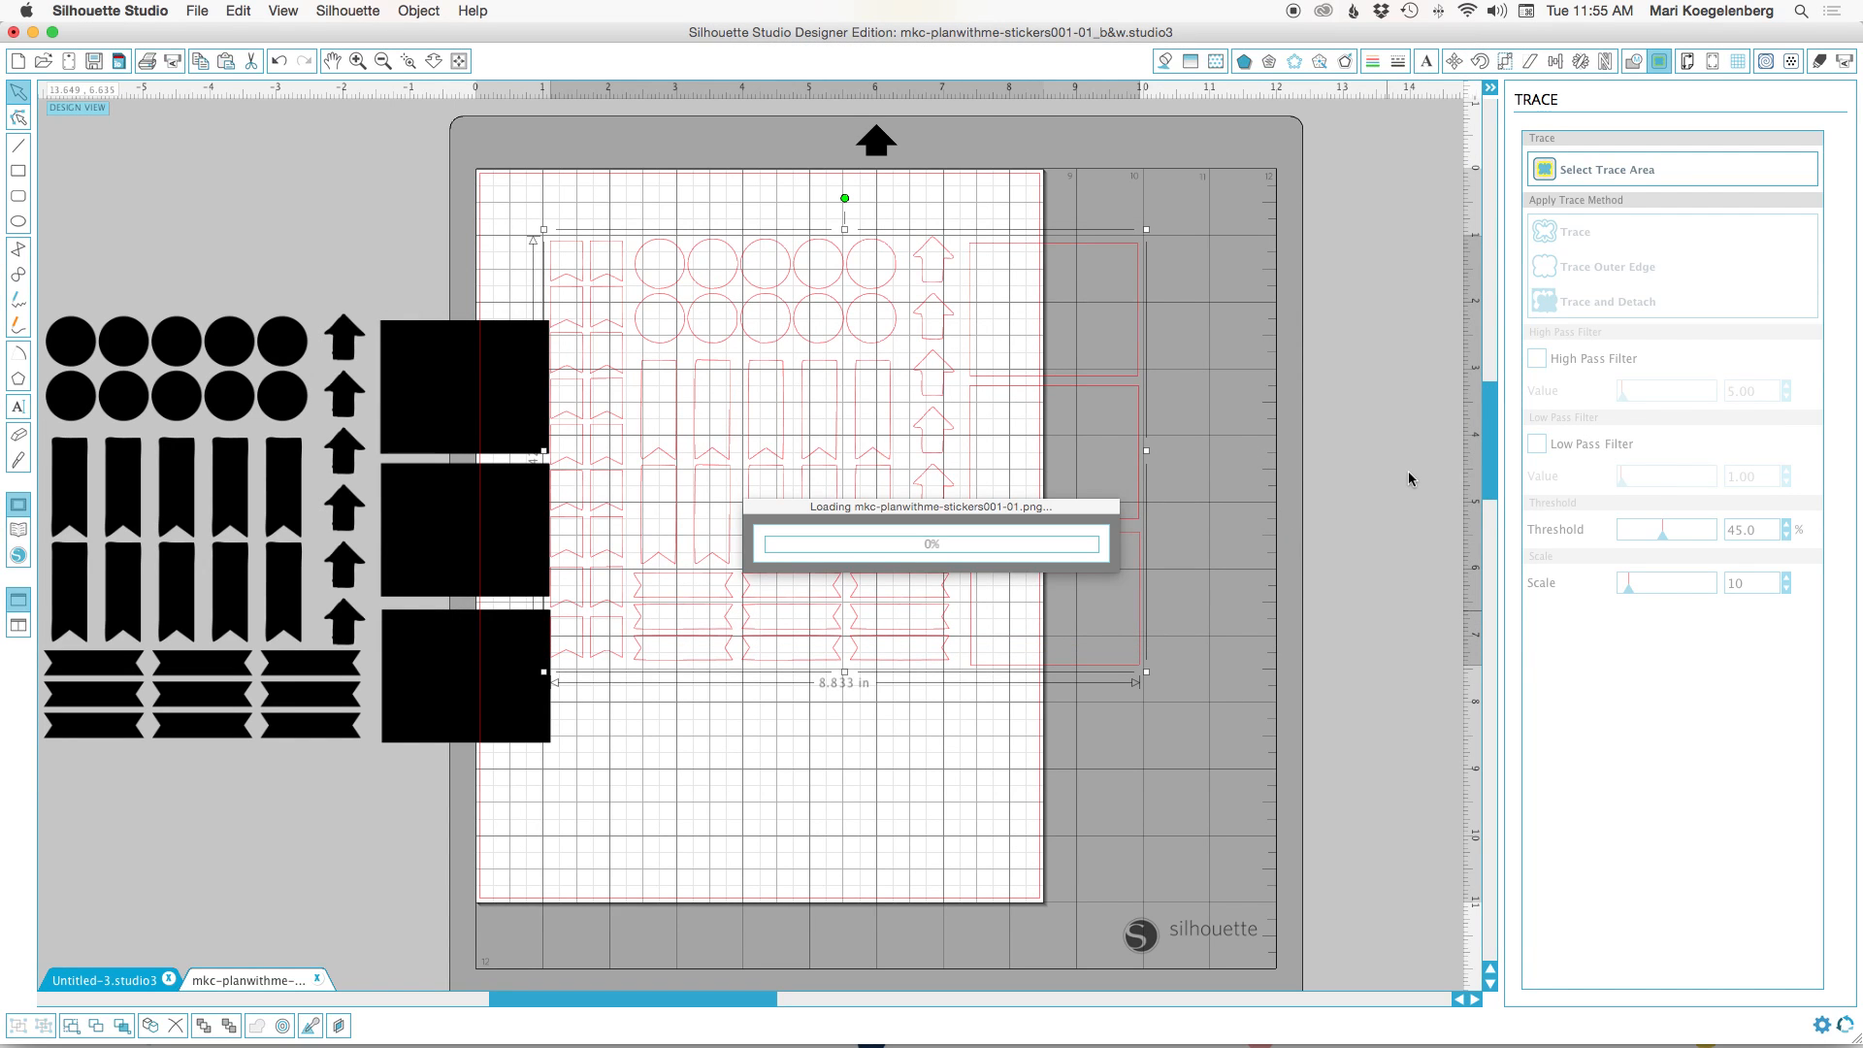
Copy the traced cut lines from the black-and-white document and paste them over the colour stickers.
click(249, 980)
click(785, 549)
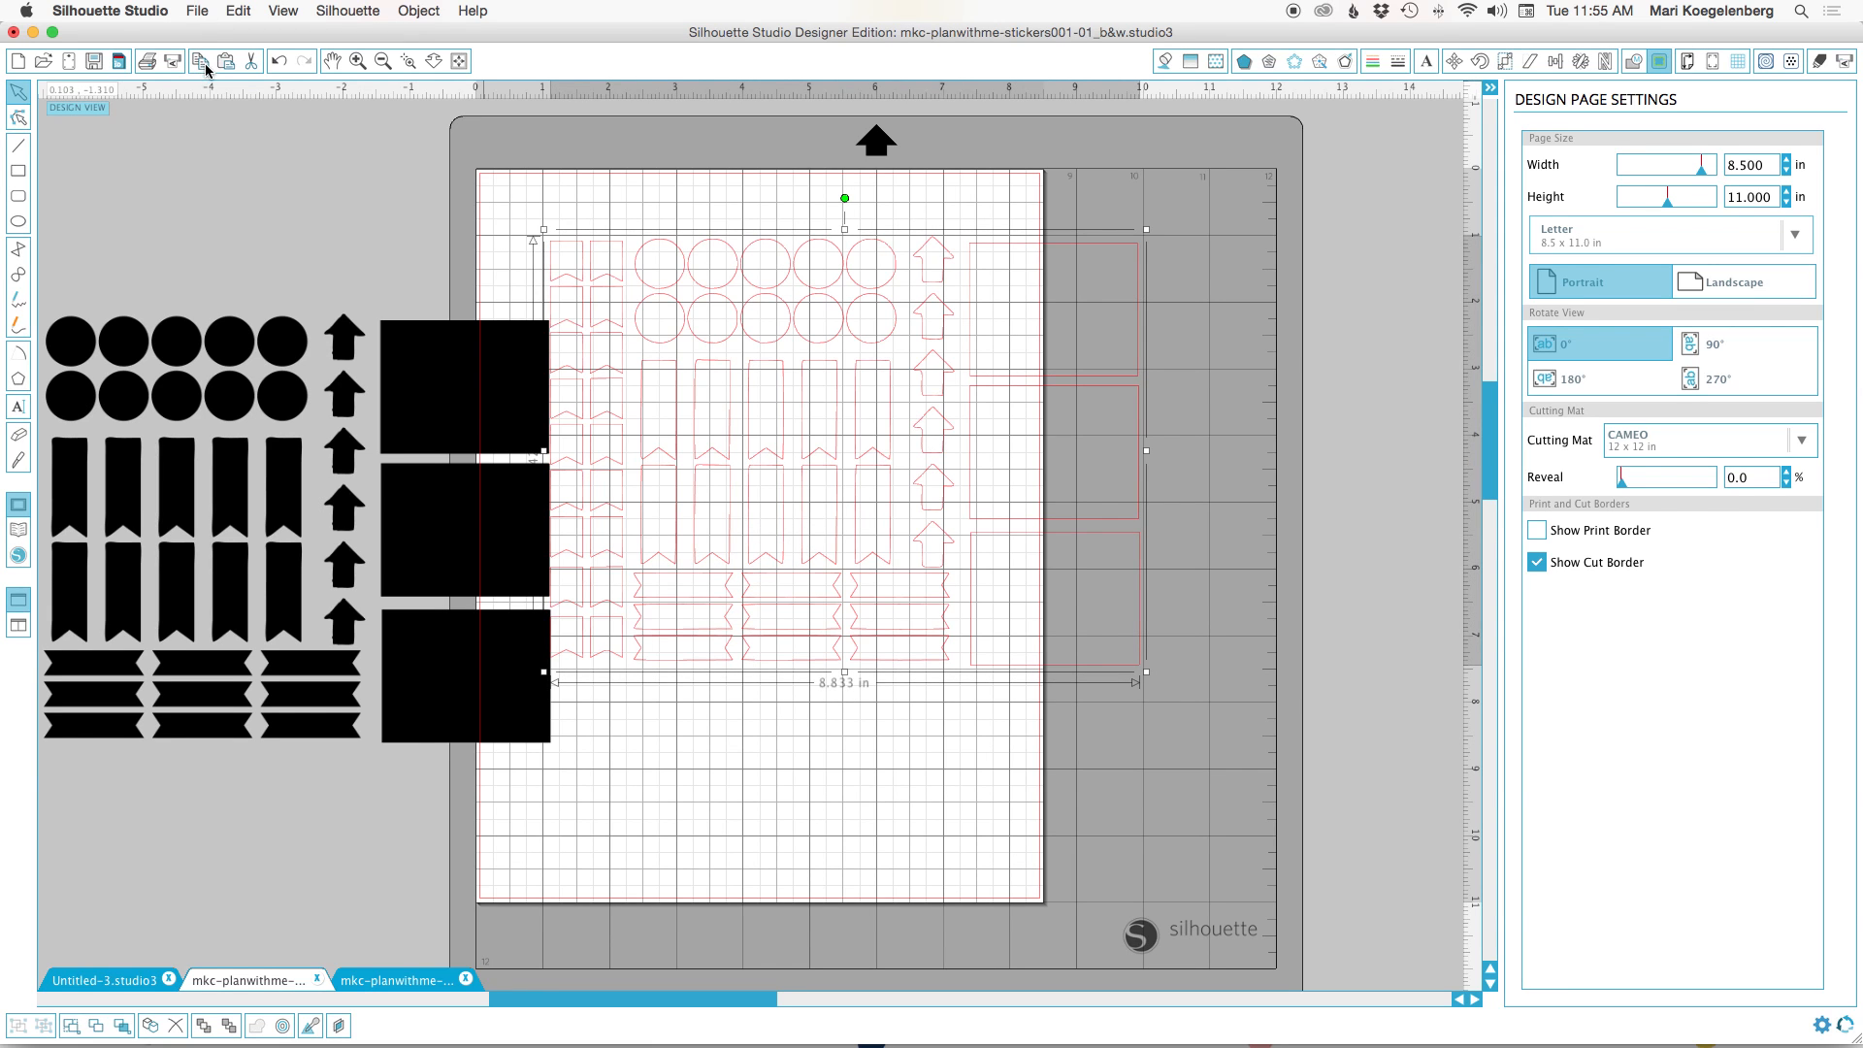
click(407, 980)
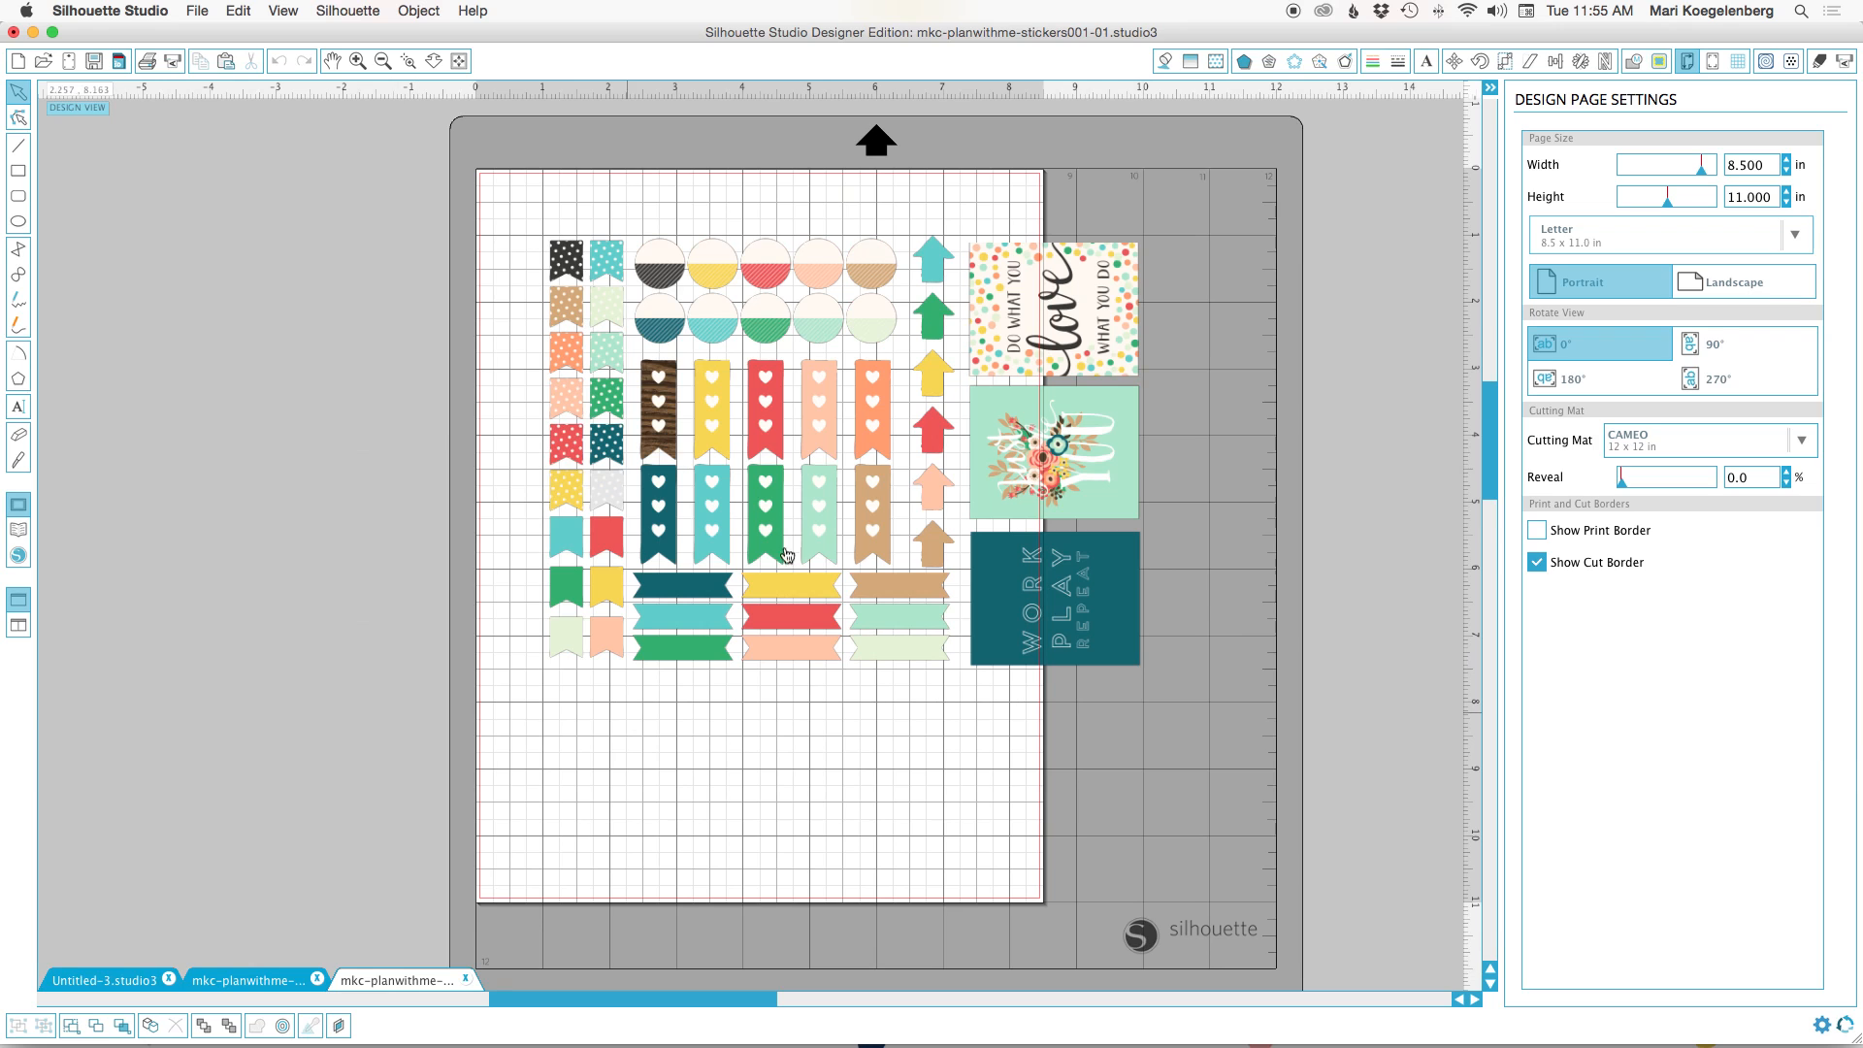
click(226, 60)
click(914, 822)
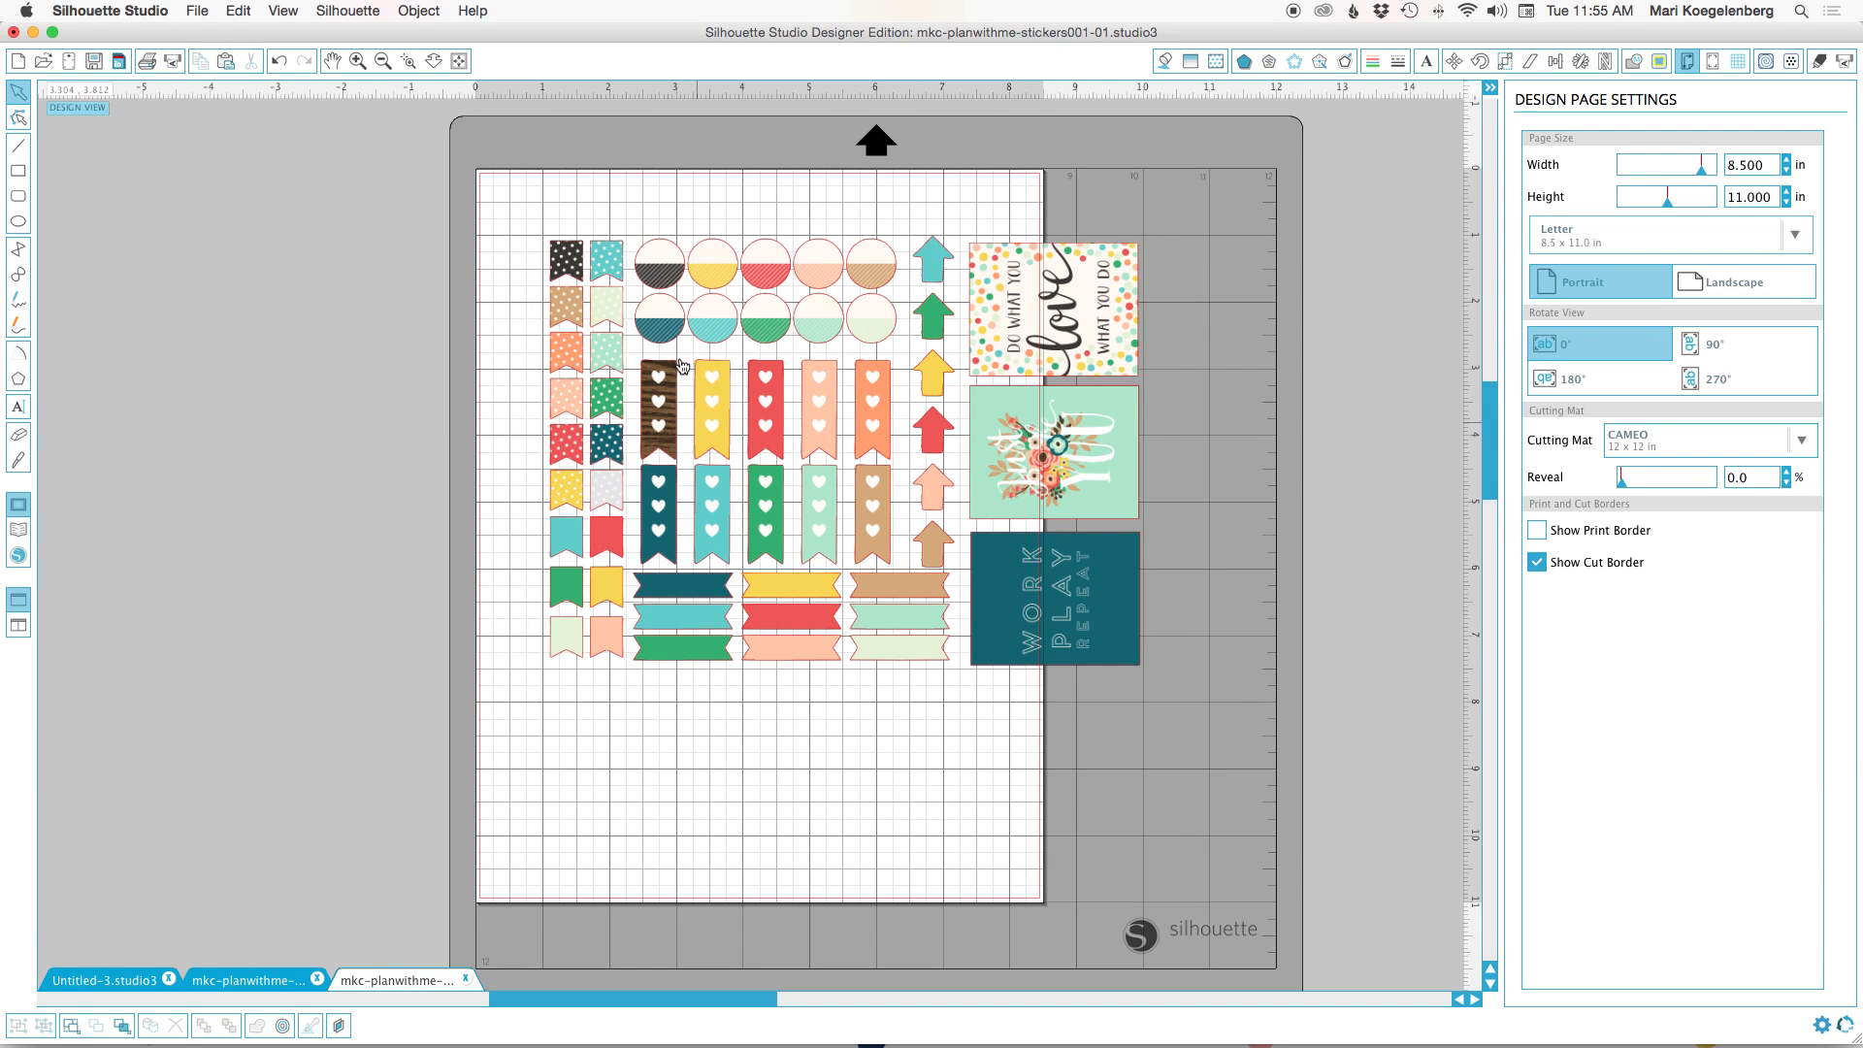
Examine up close how the pasted cut lines follow the edges of the banners, arrows and cards.
click(359, 62)
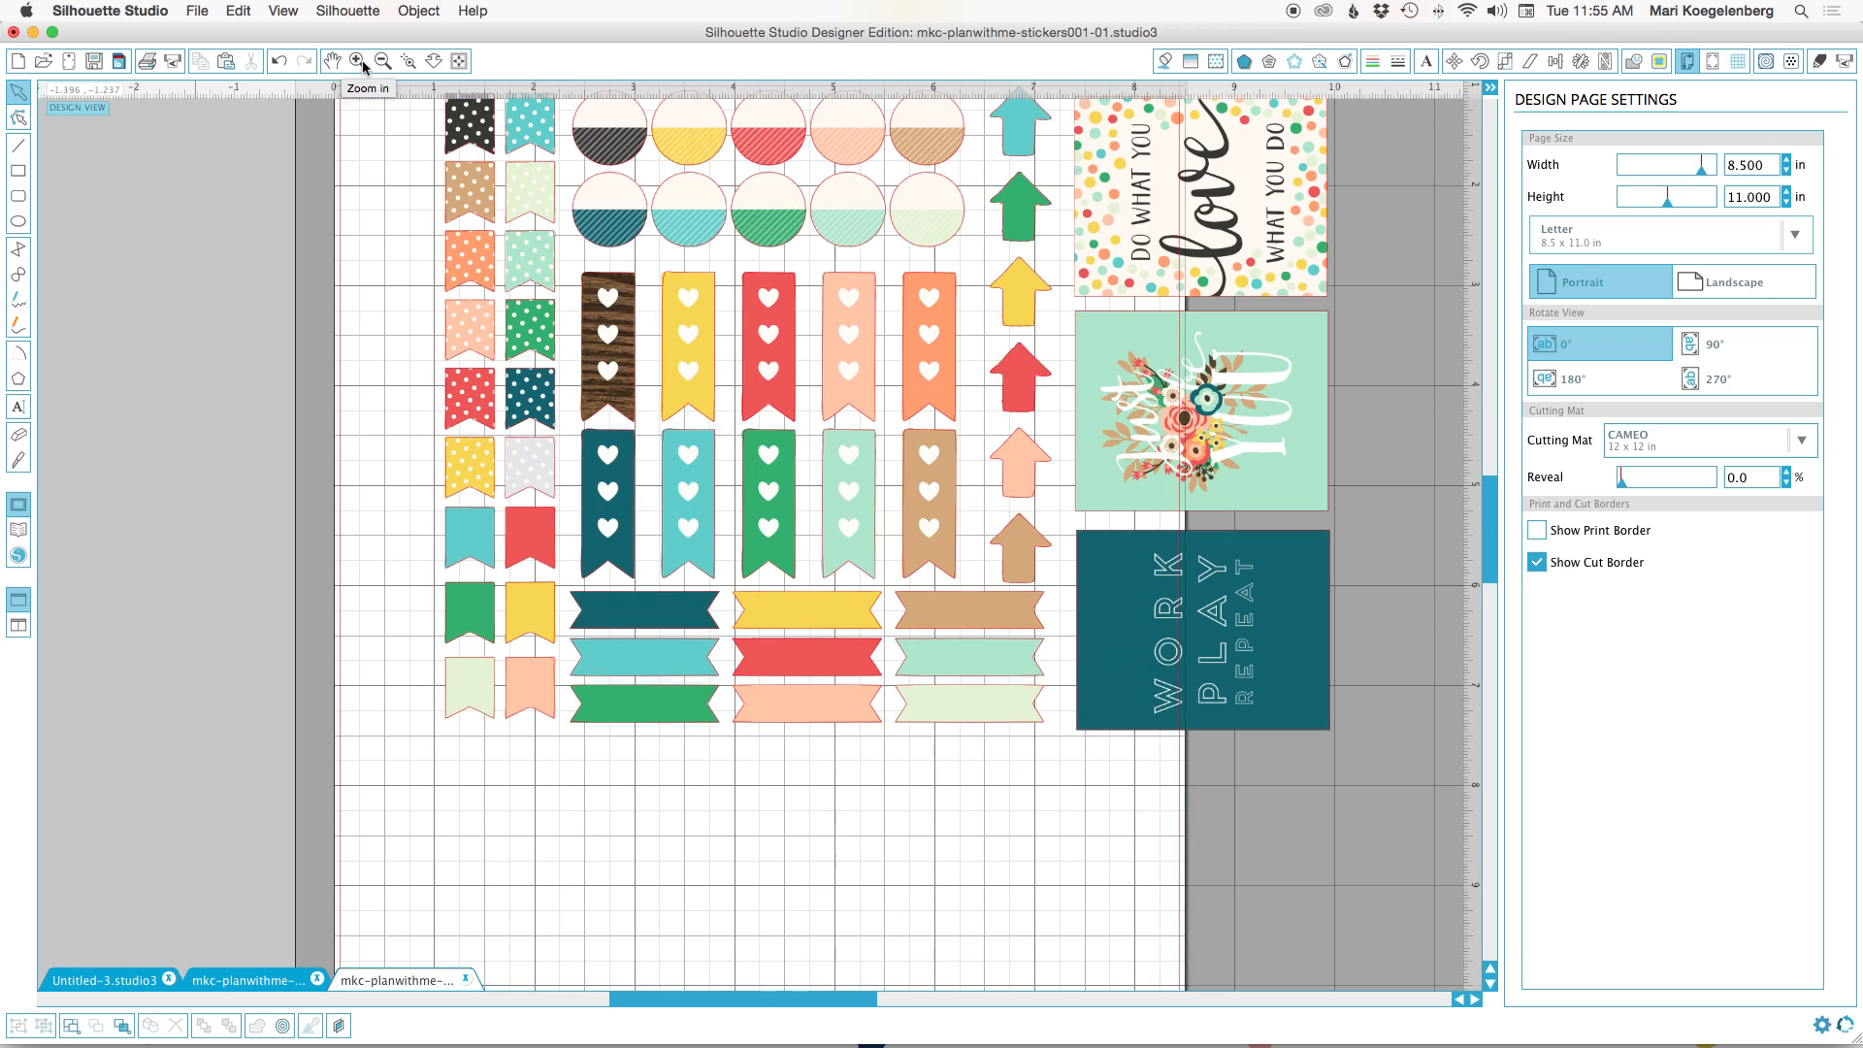
click(359, 62)
click(359, 62)
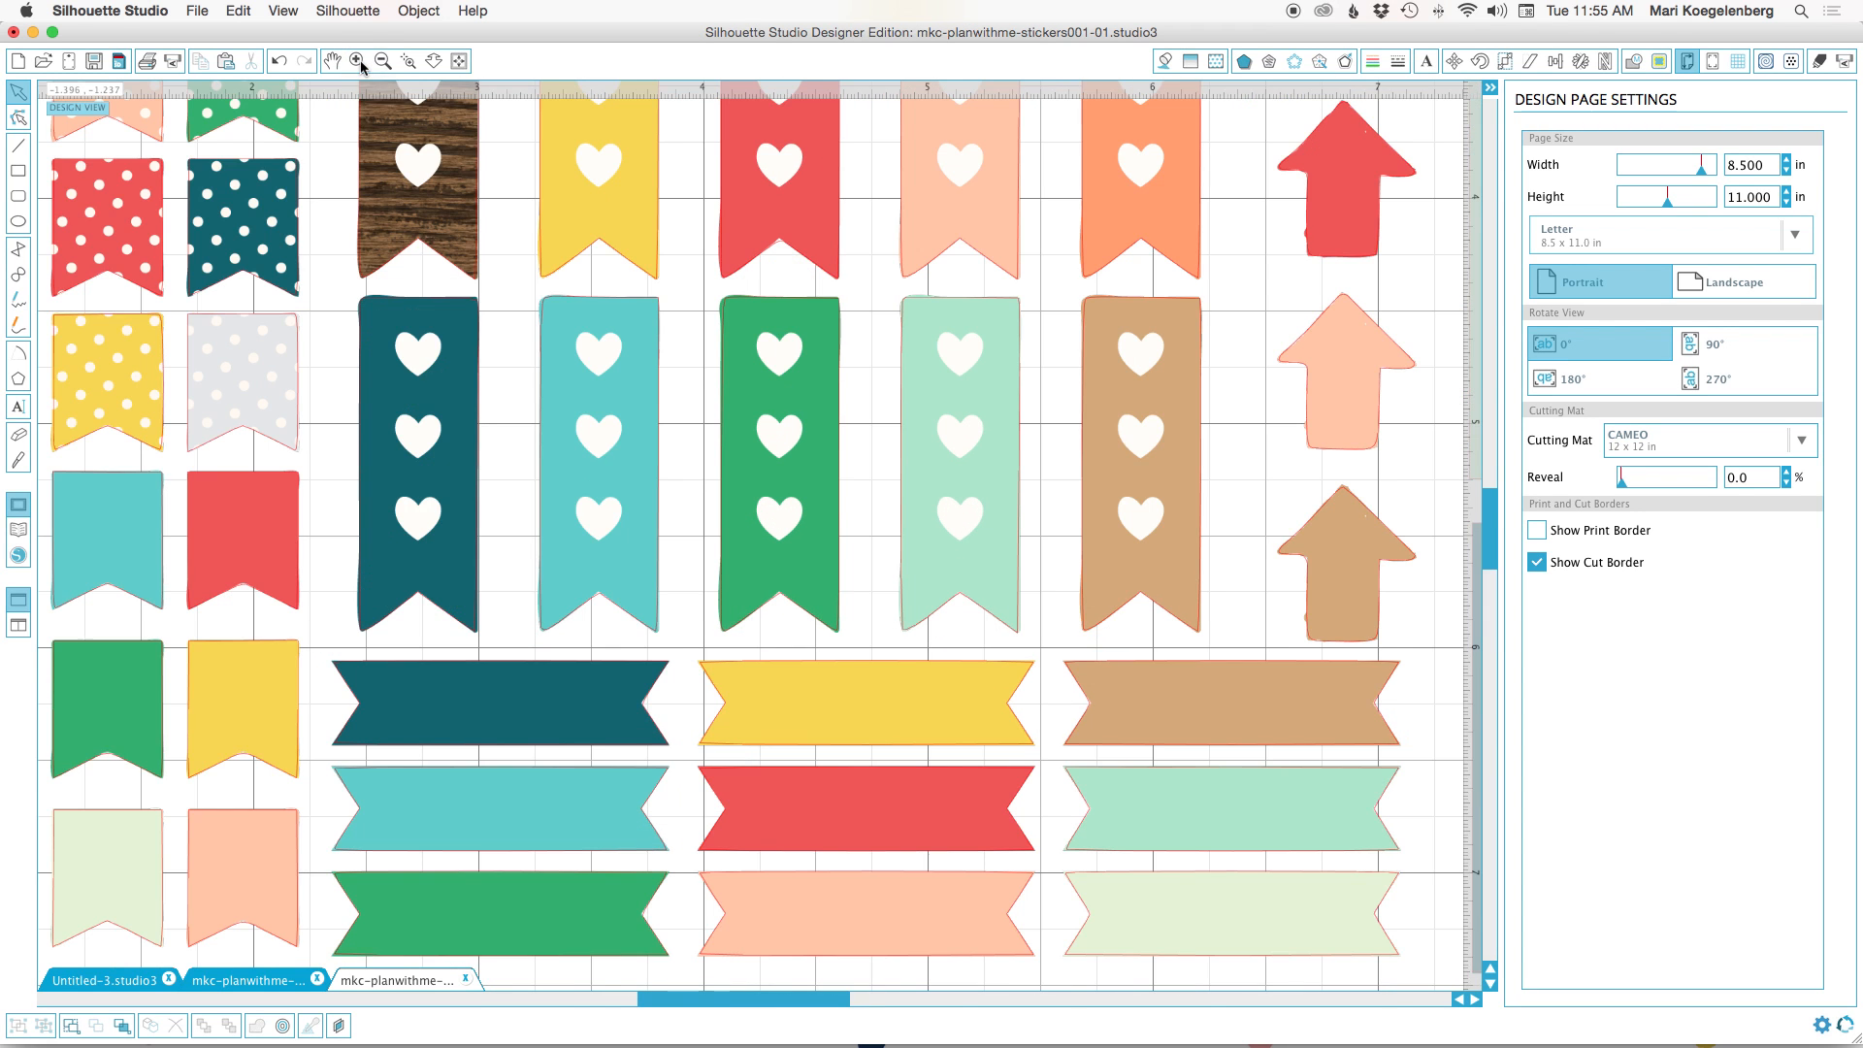
click(359, 62)
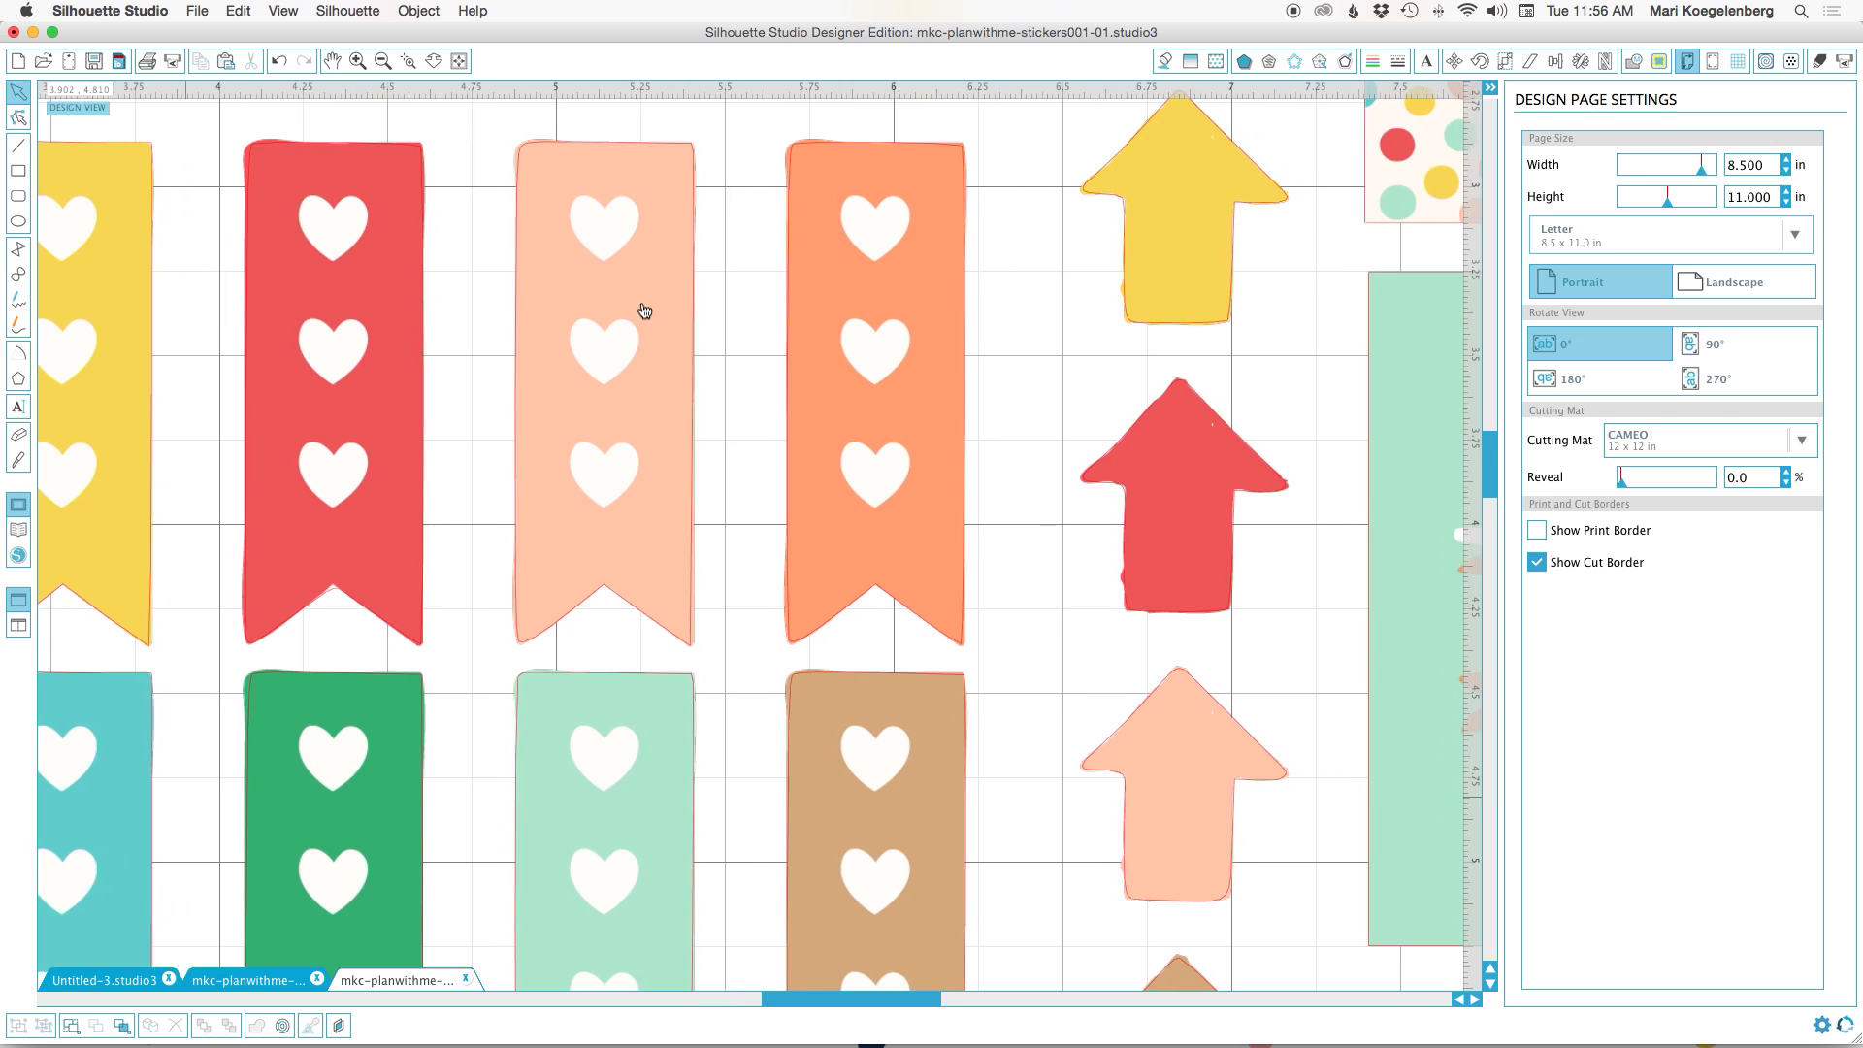
scroll(644, 311, right, 8)
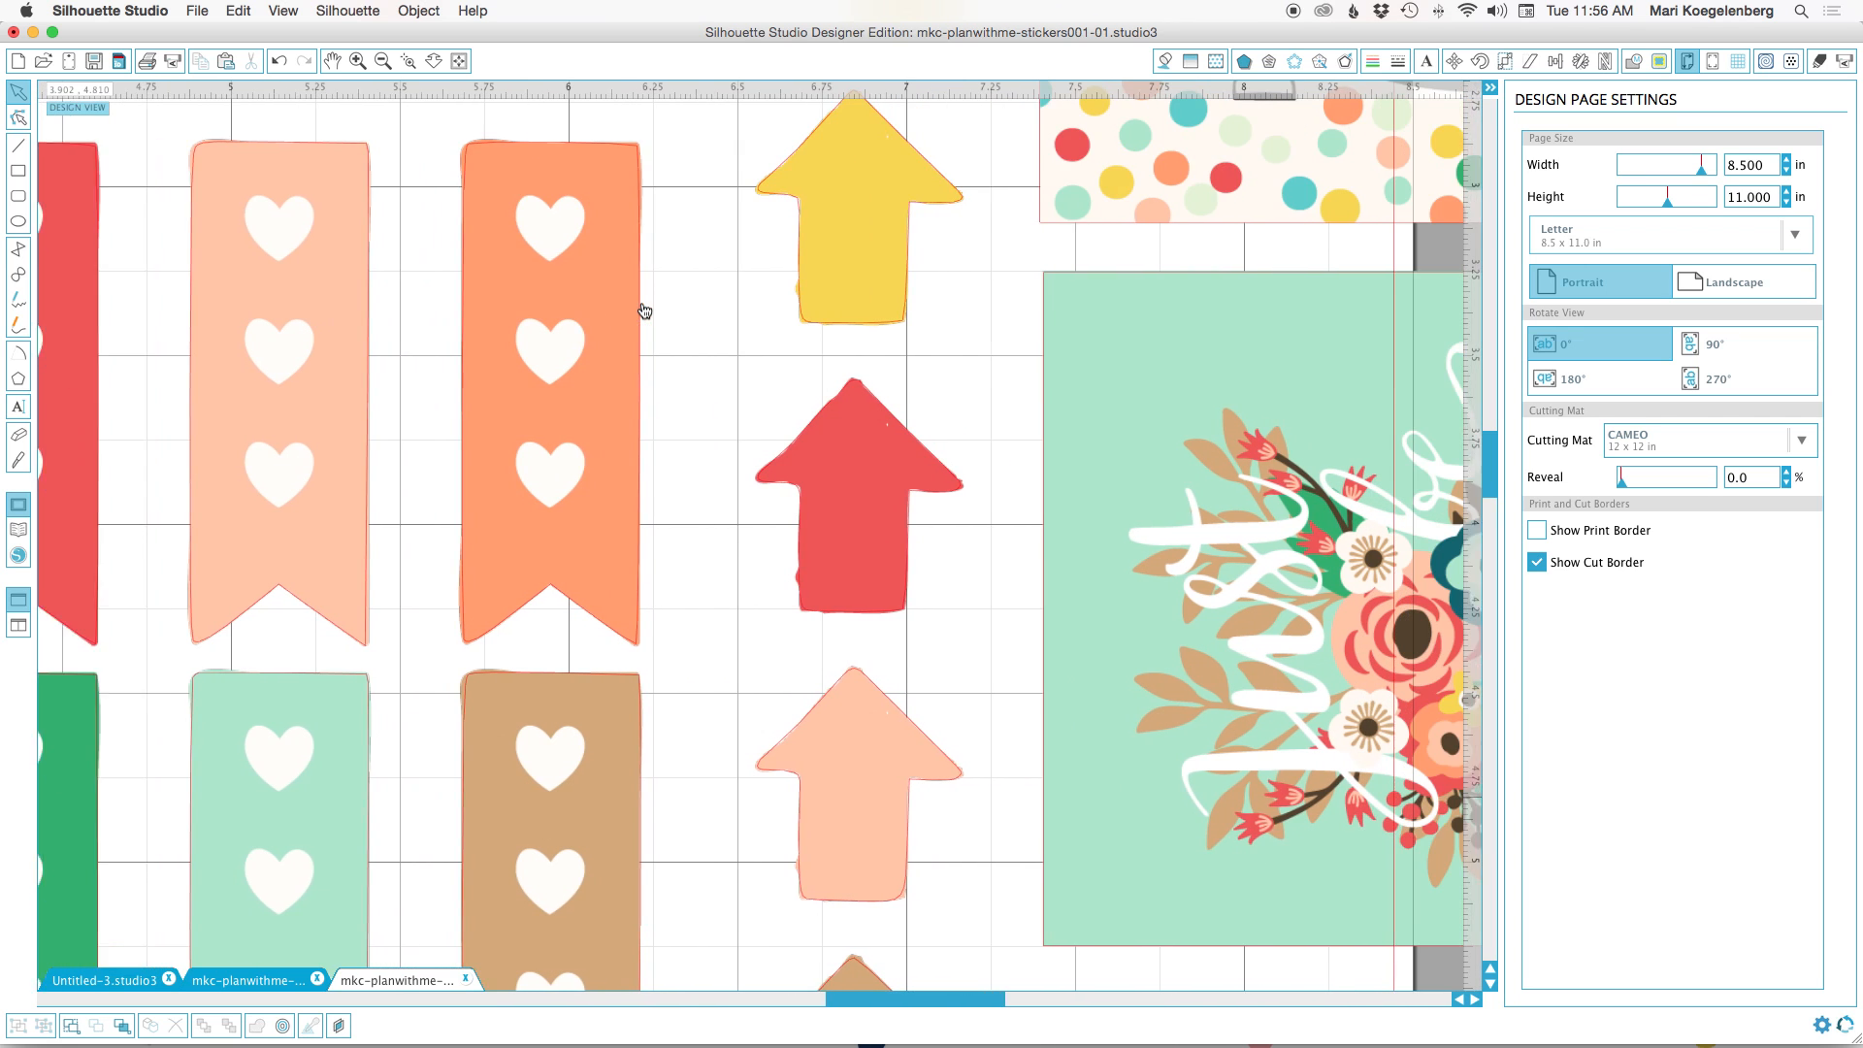
Select the full-colour sticker artwork together with all its cut lines and group them.
scroll(643, 311, down, 8)
scroll(644, 311, right, 2)
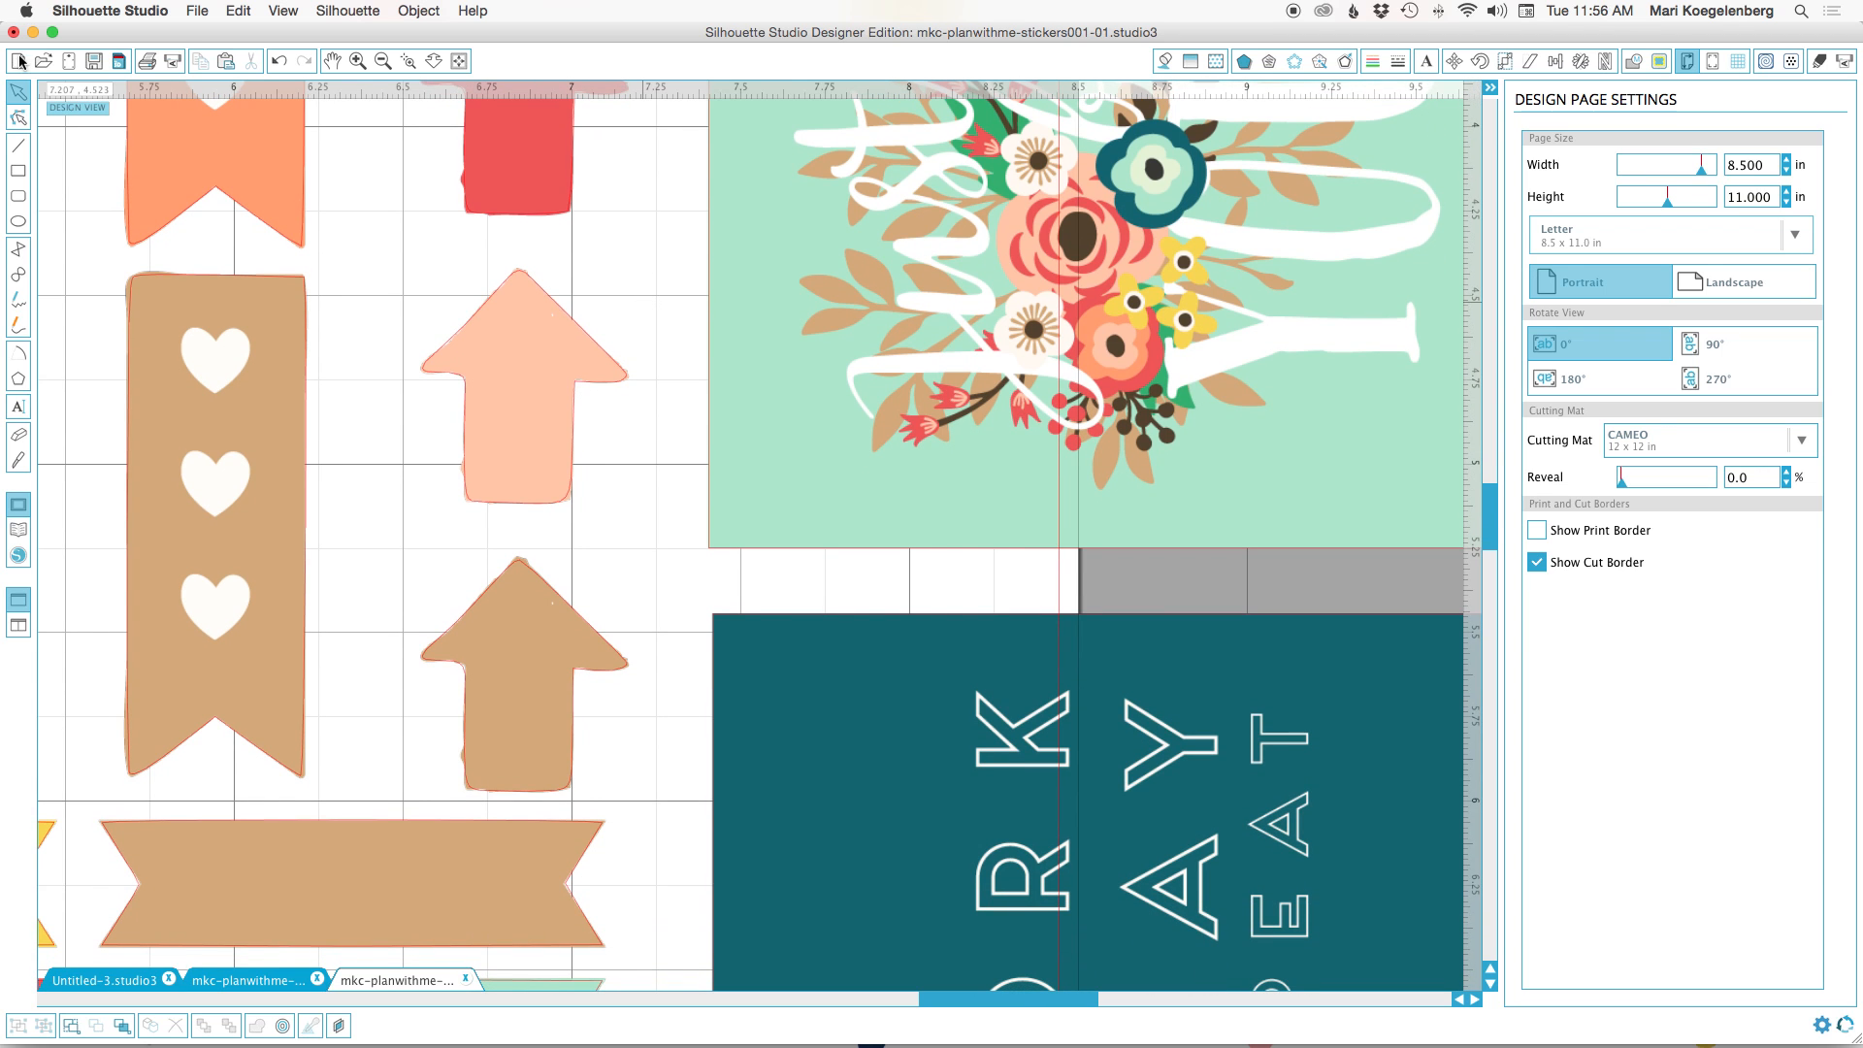
click(382, 61)
click(383, 61)
click(382, 61)
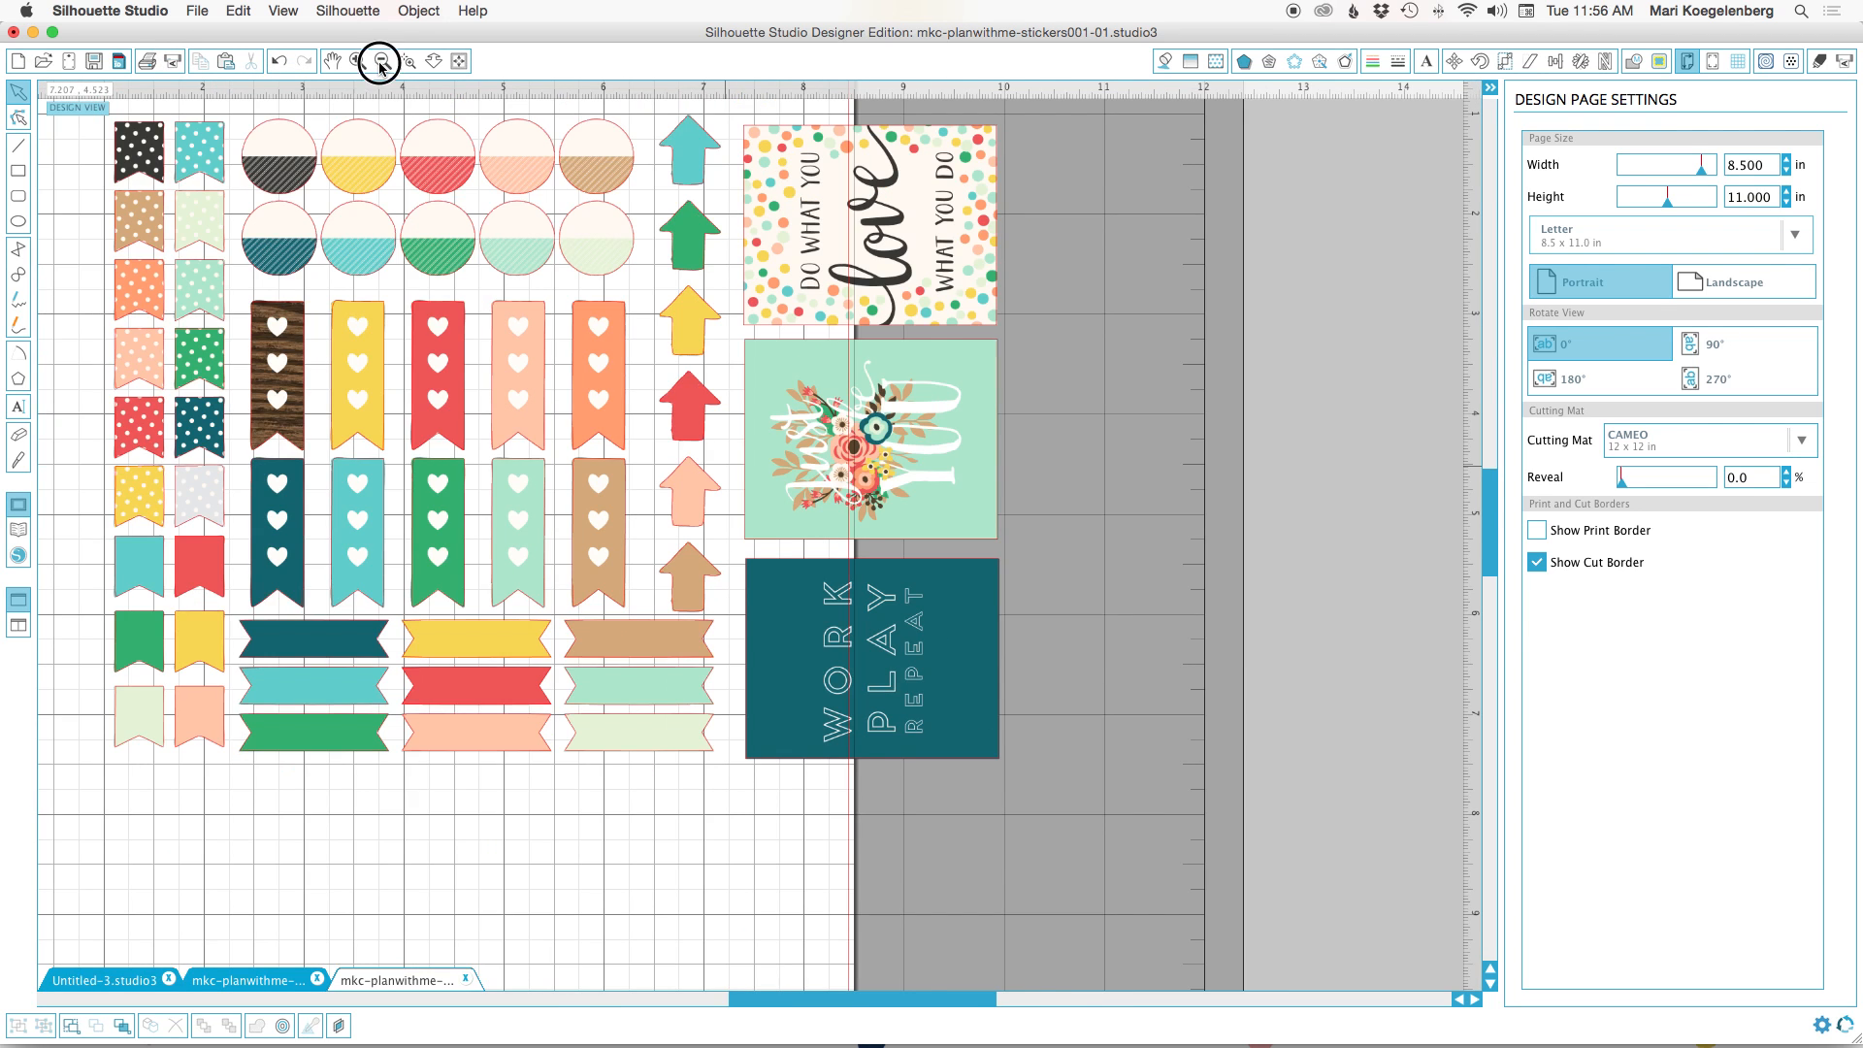
click(382, 61)
drag(184, 151, 1077, 832)
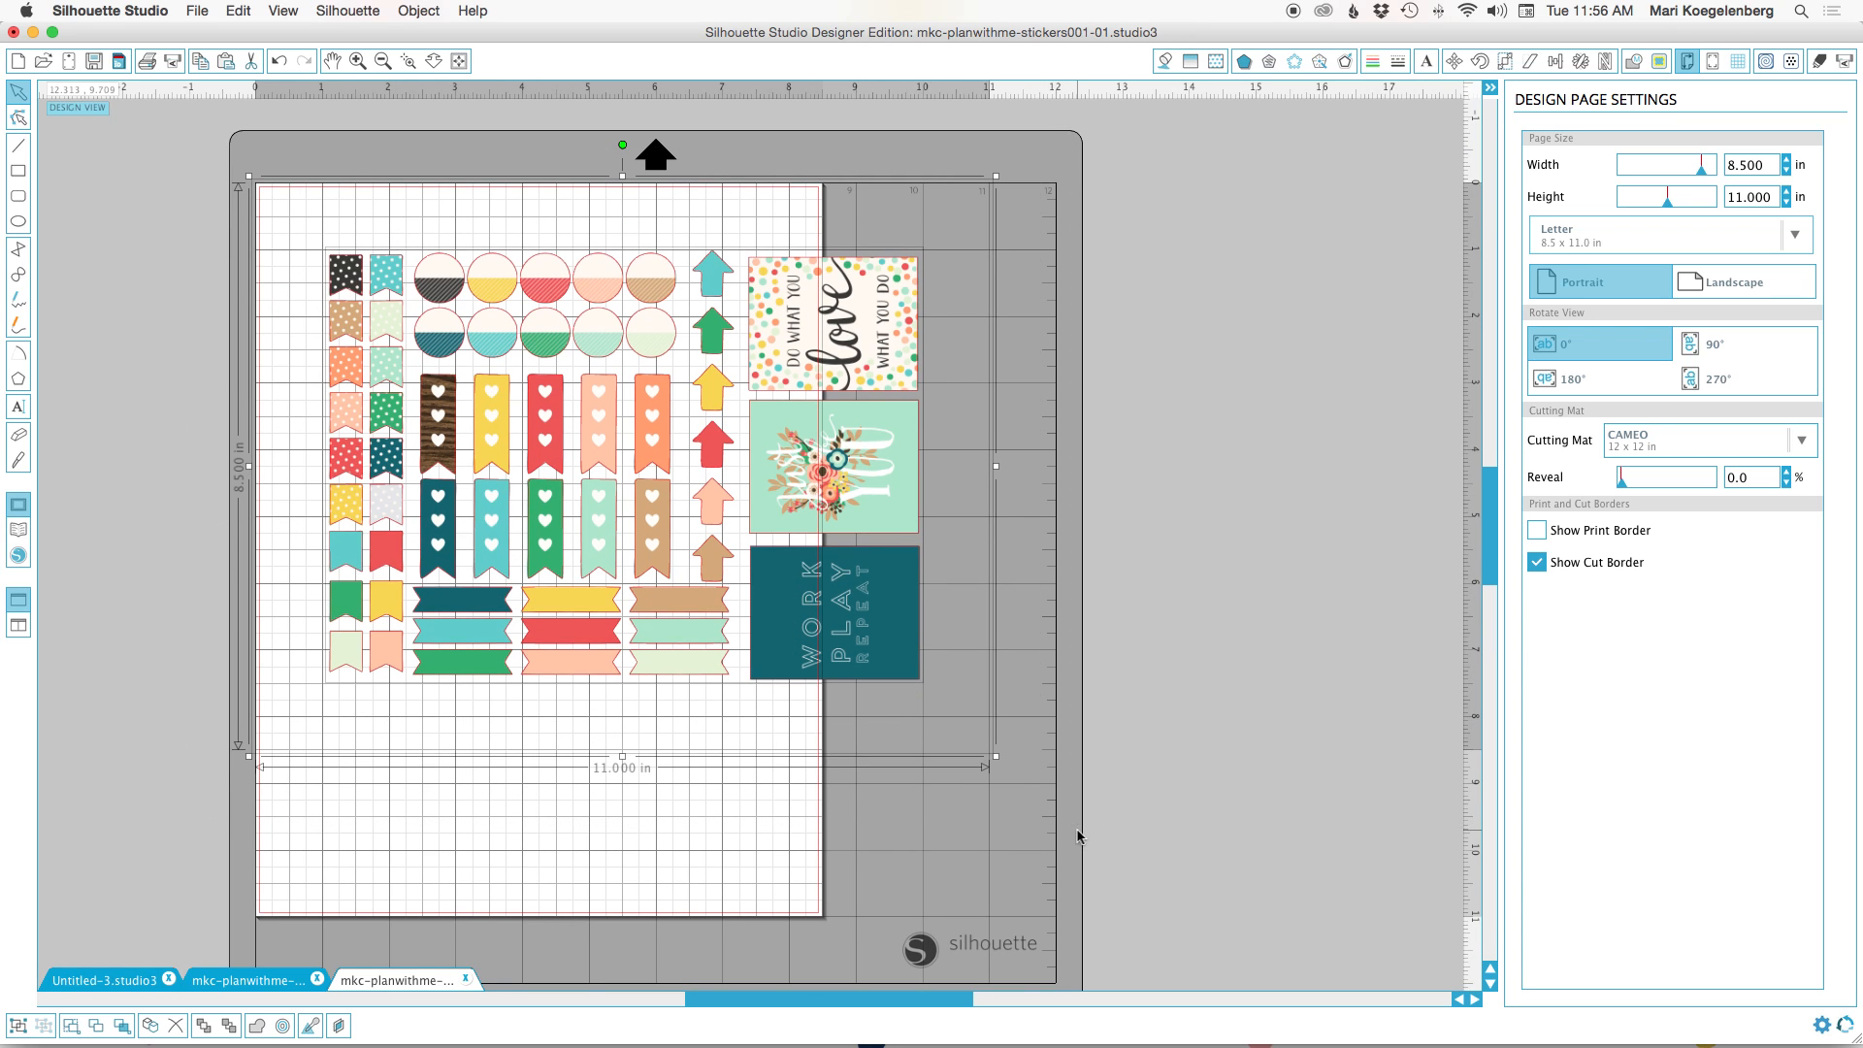
click(417, 11)
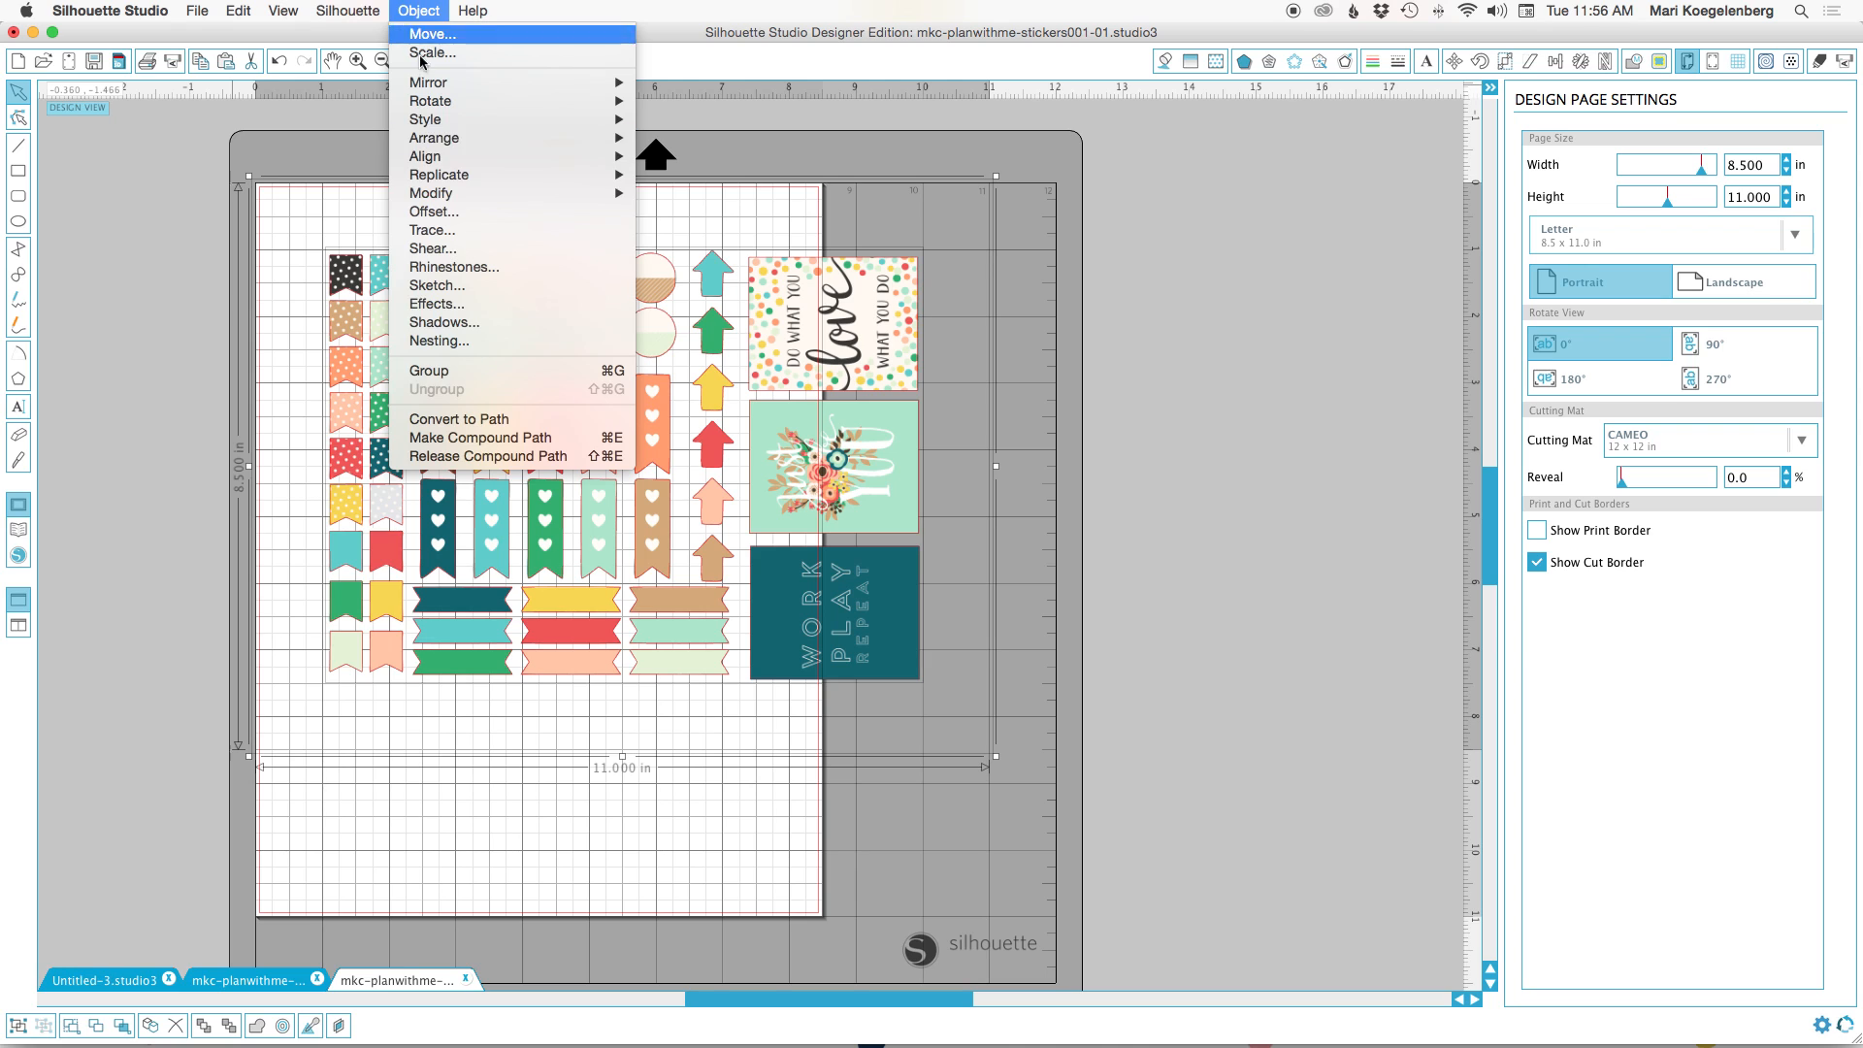
click(475, 379)
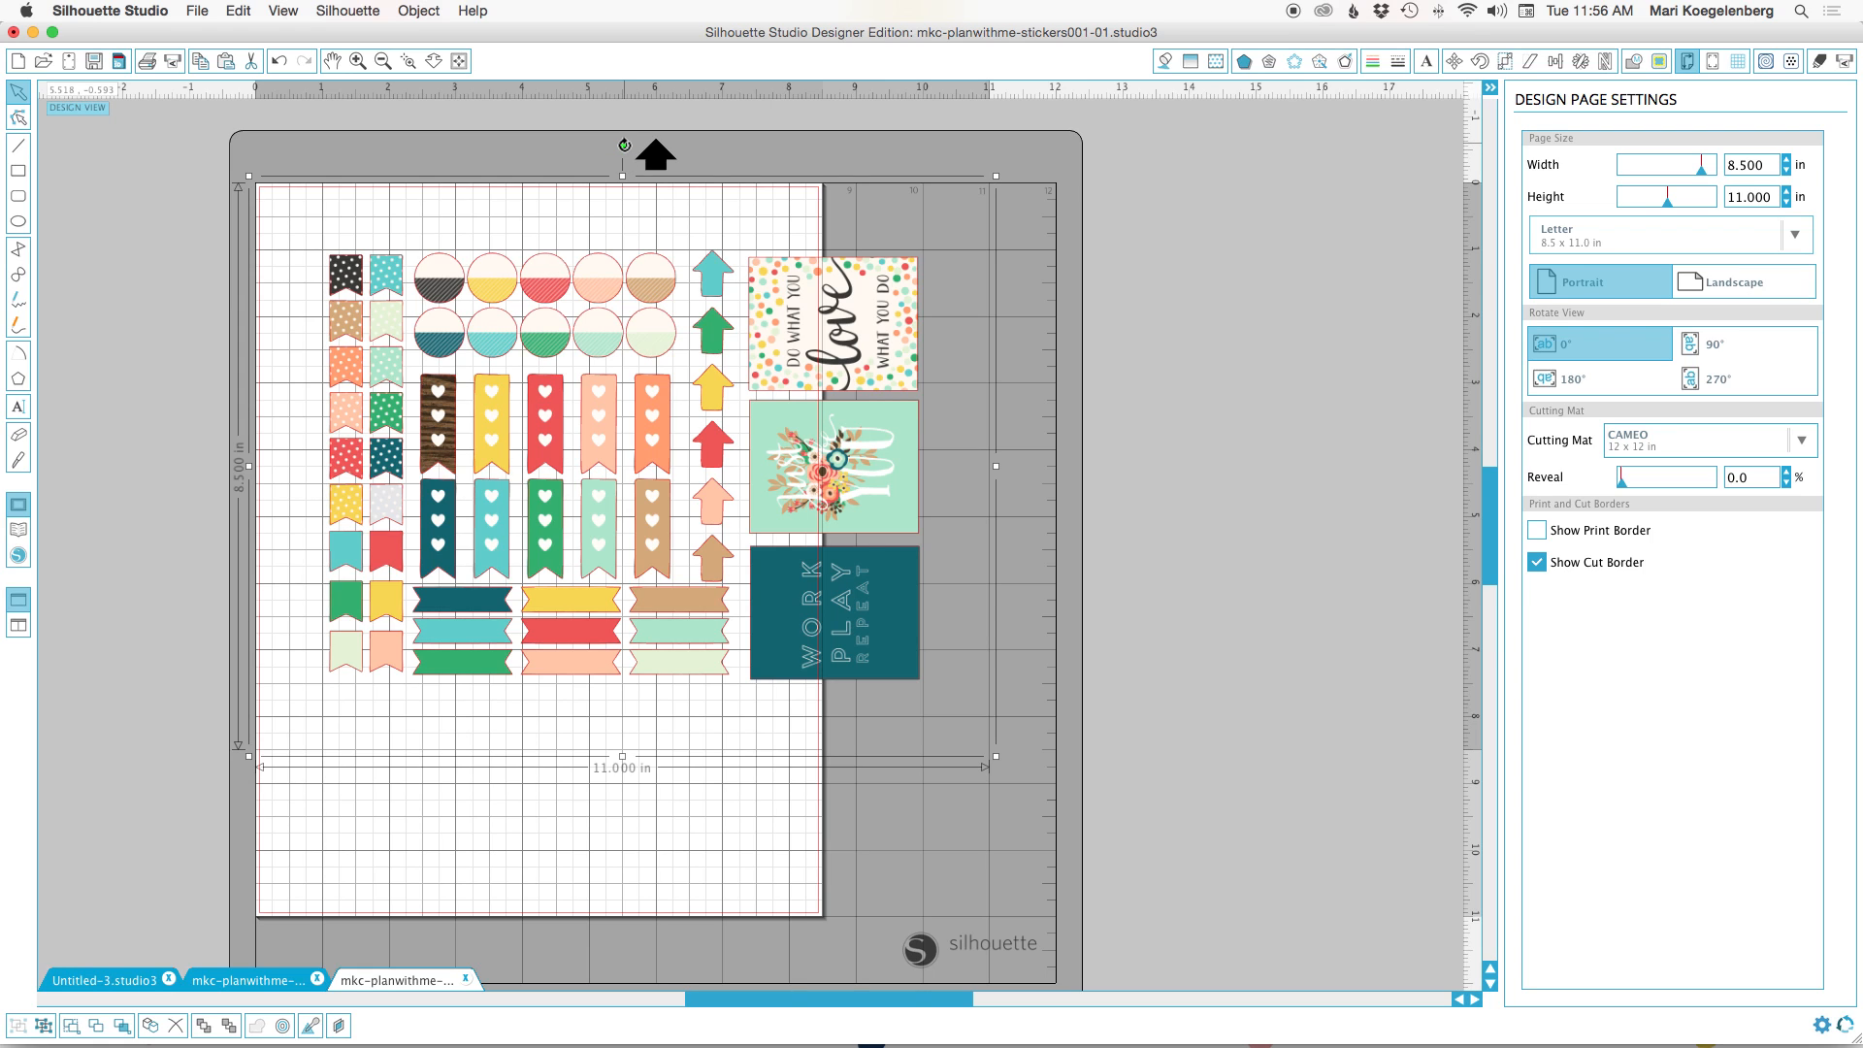
Rotate the grouped sticker sheet 90° clockwise and align it with the portrait Letter page.
drag(622, 143, 963, 444)
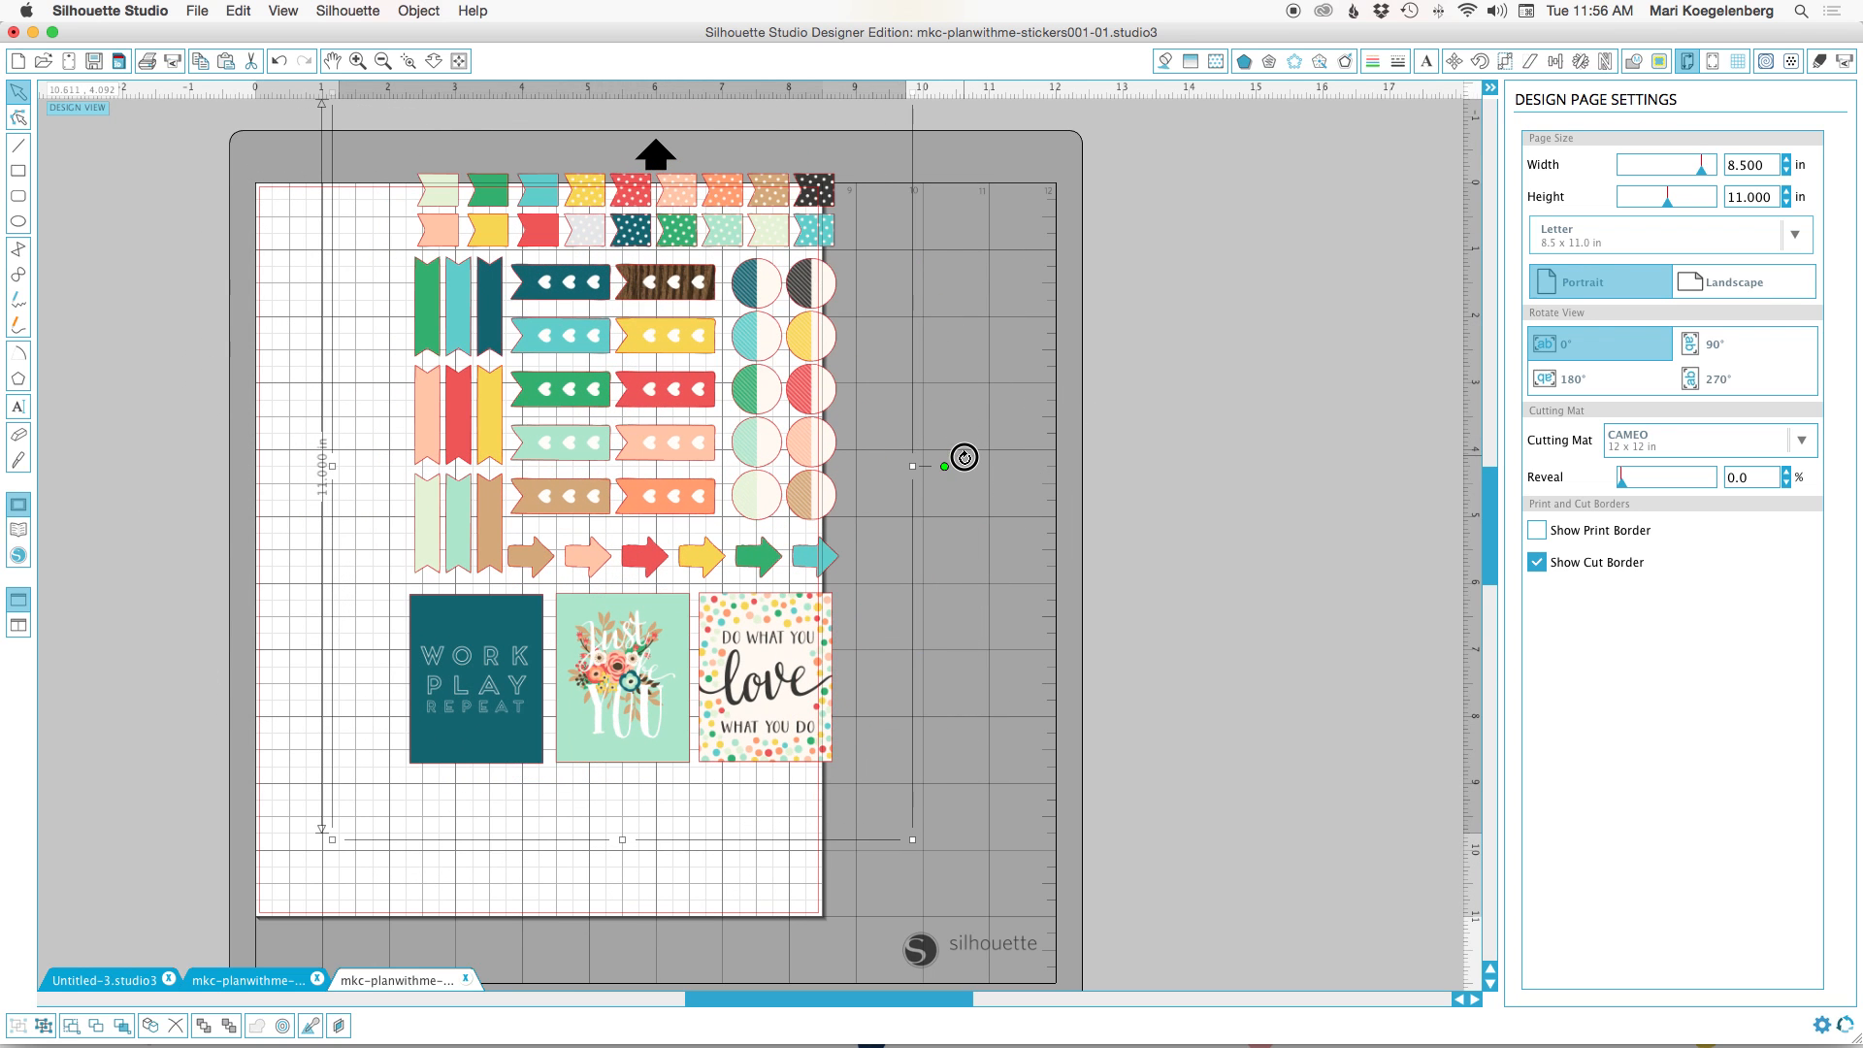
drag(770, 293, 686, 381)
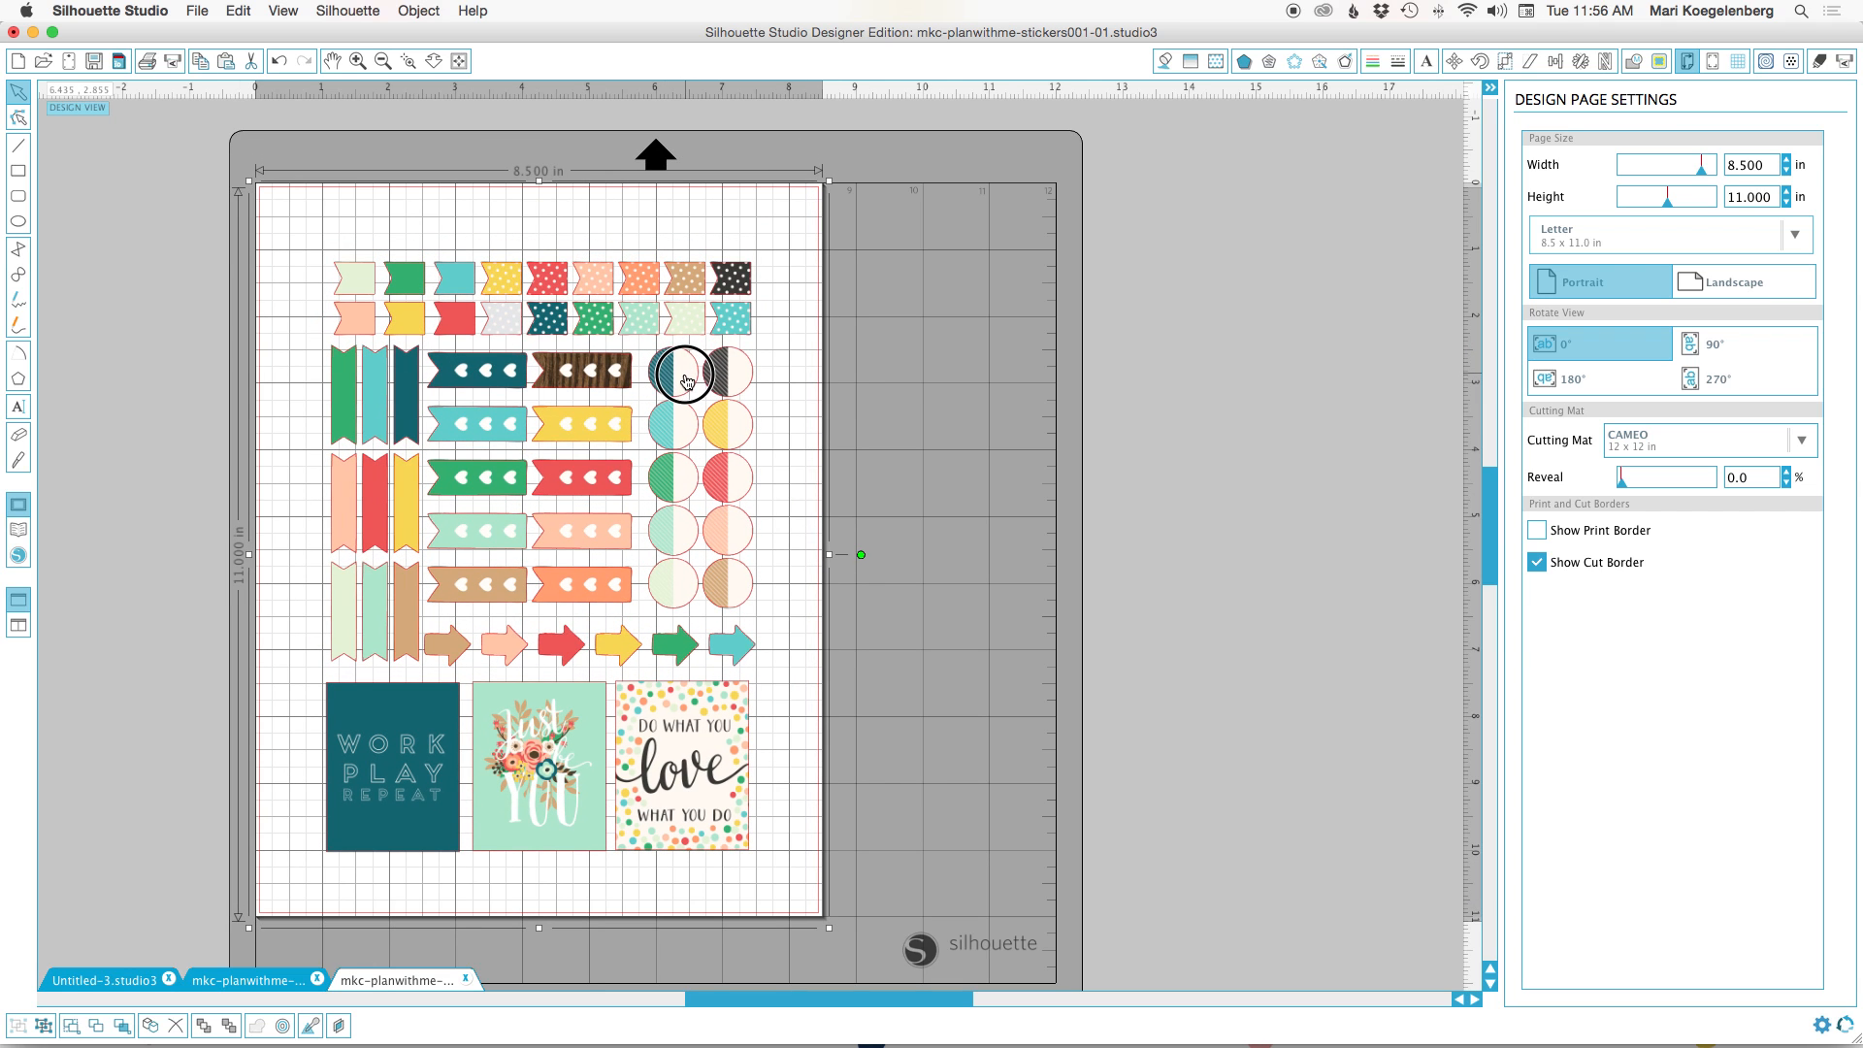
click(1119, 320)
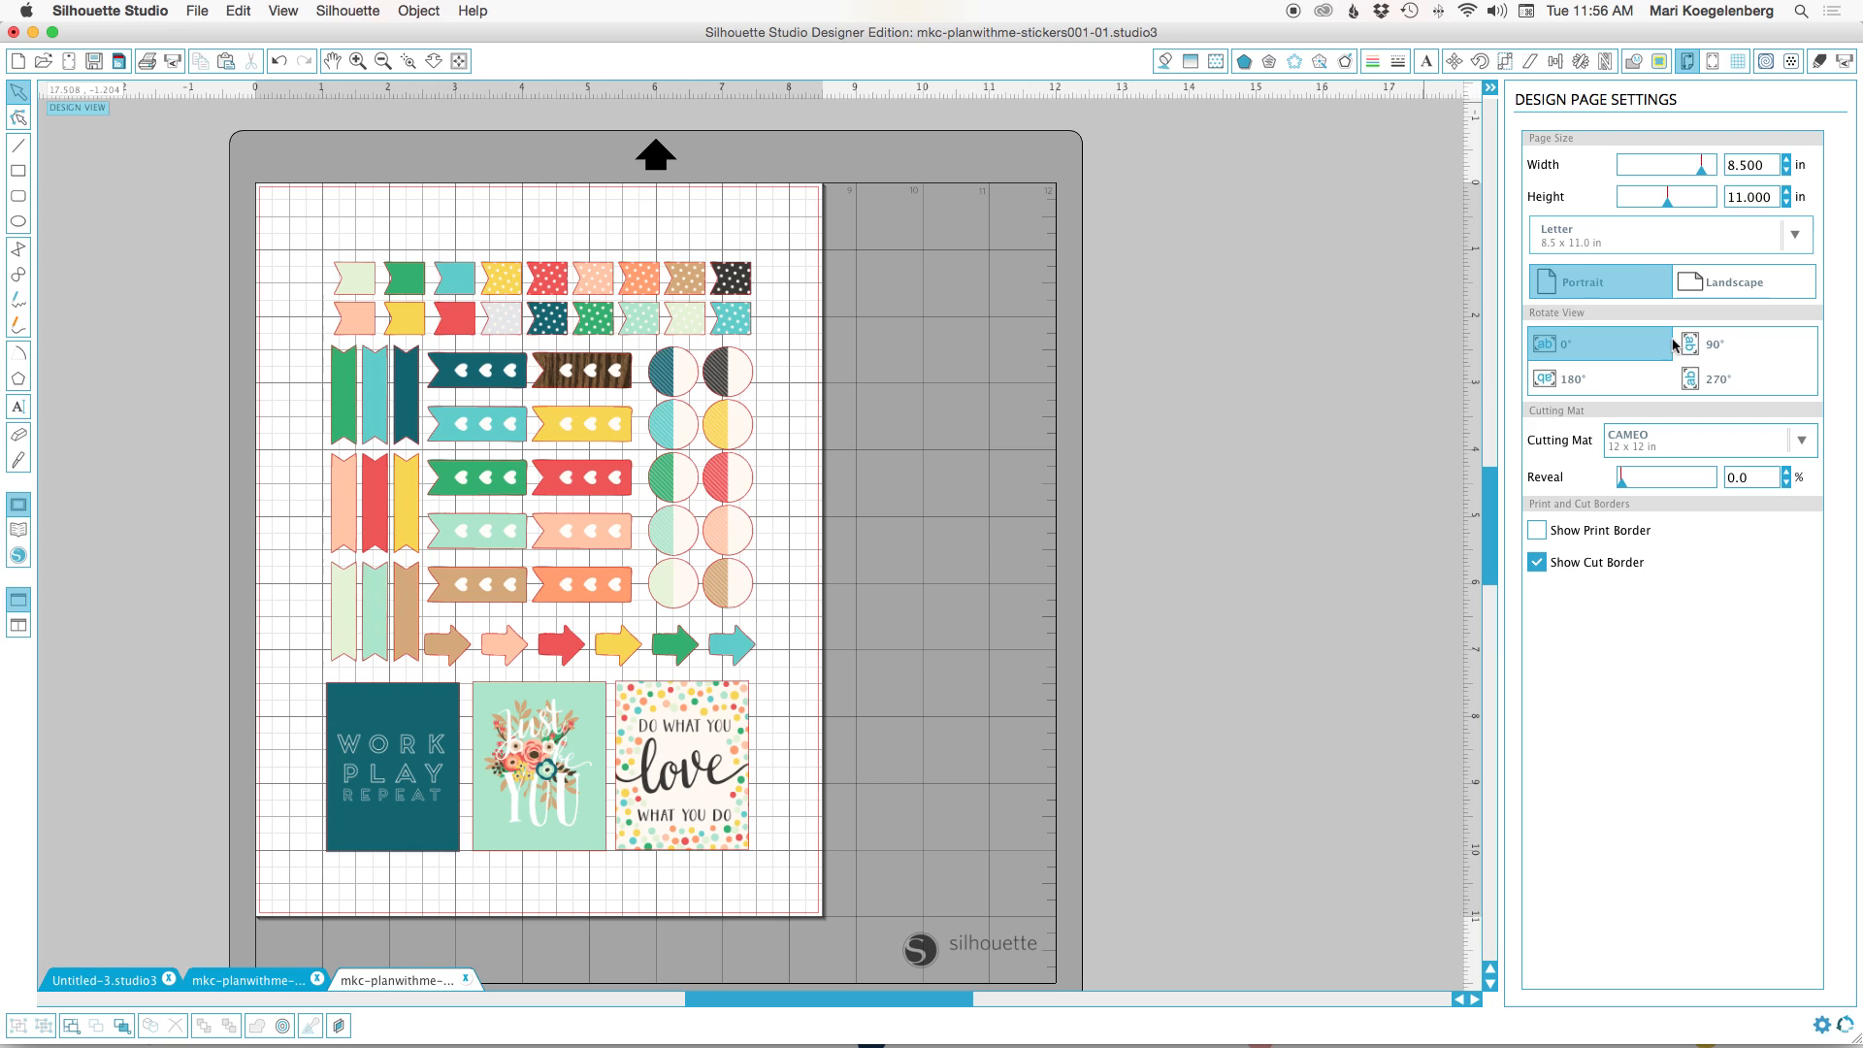
Look through the predefined page sizes and the cutting mat options for the sticker page.
click(1796, 237)
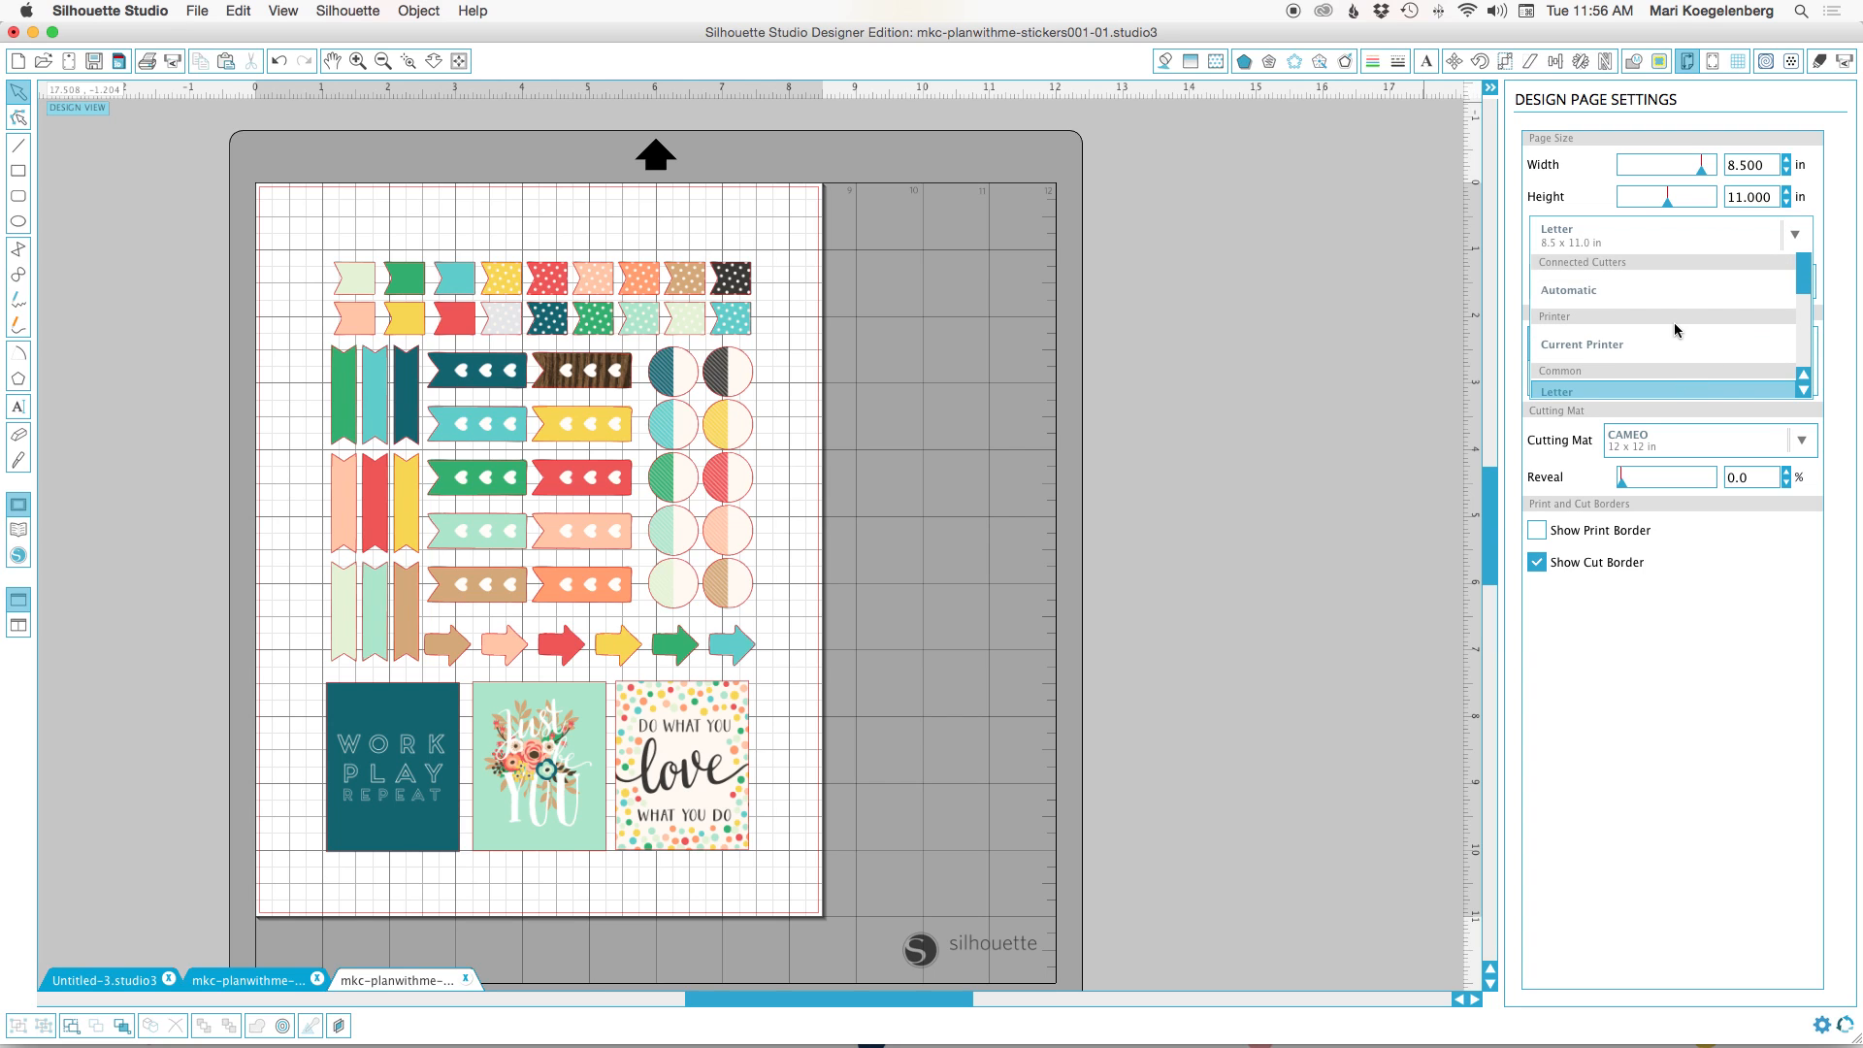
scroll(1675, 330, down, 3)
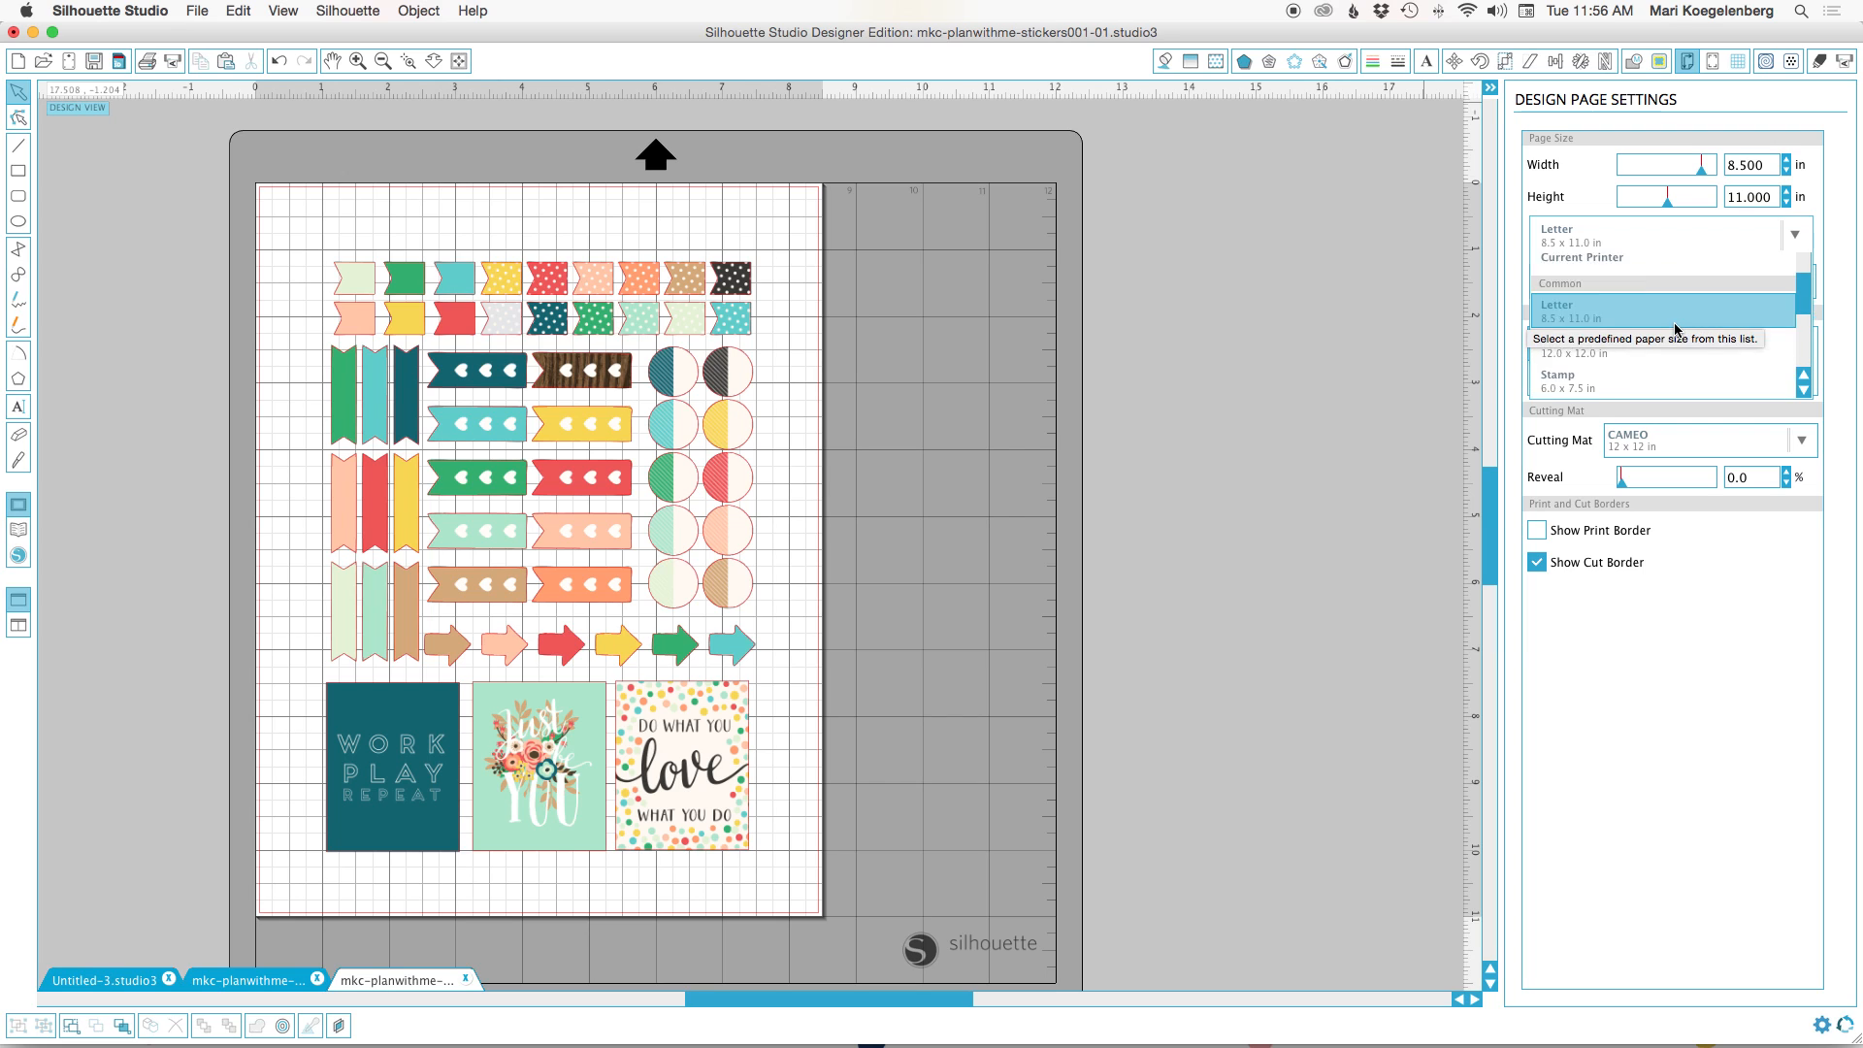
scroll(1676, 330, up, 2)
click(1842, 192)
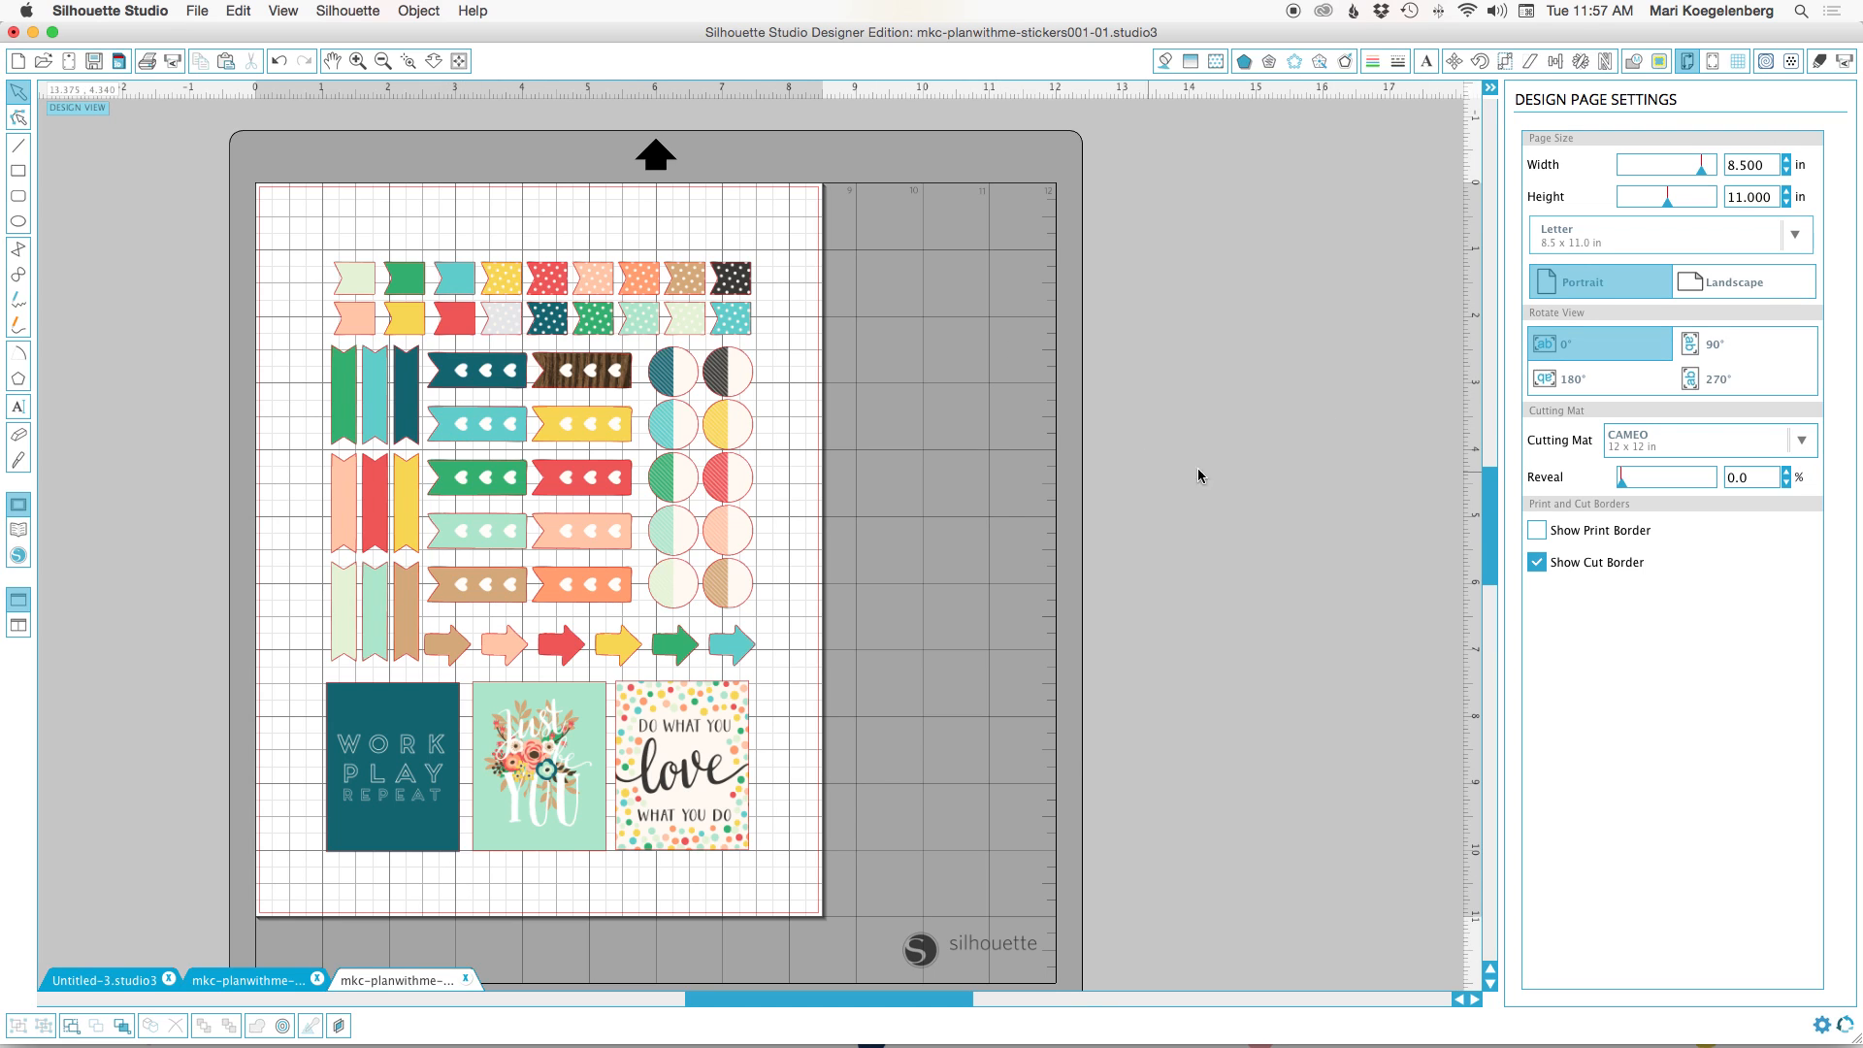
click(1800, 441)
scroll(1742, 525, down, 5)
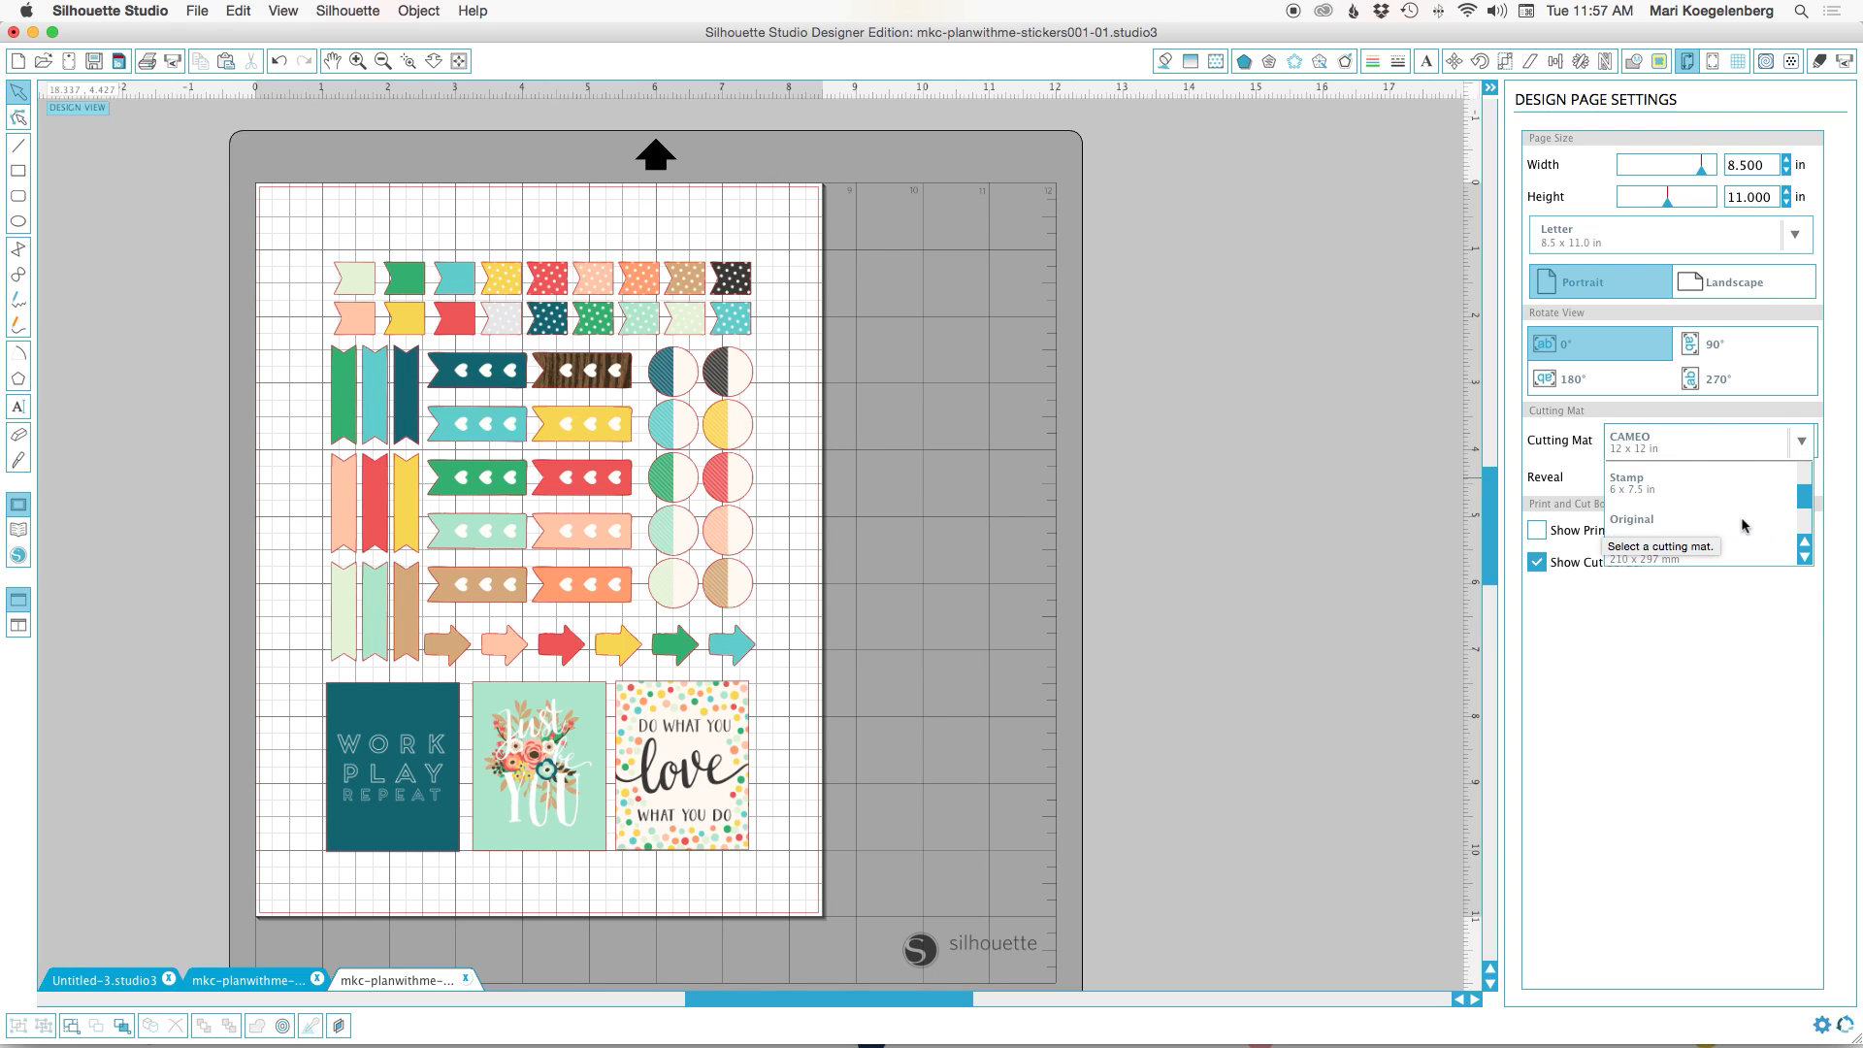
scroll(1743, 525, up, 5)
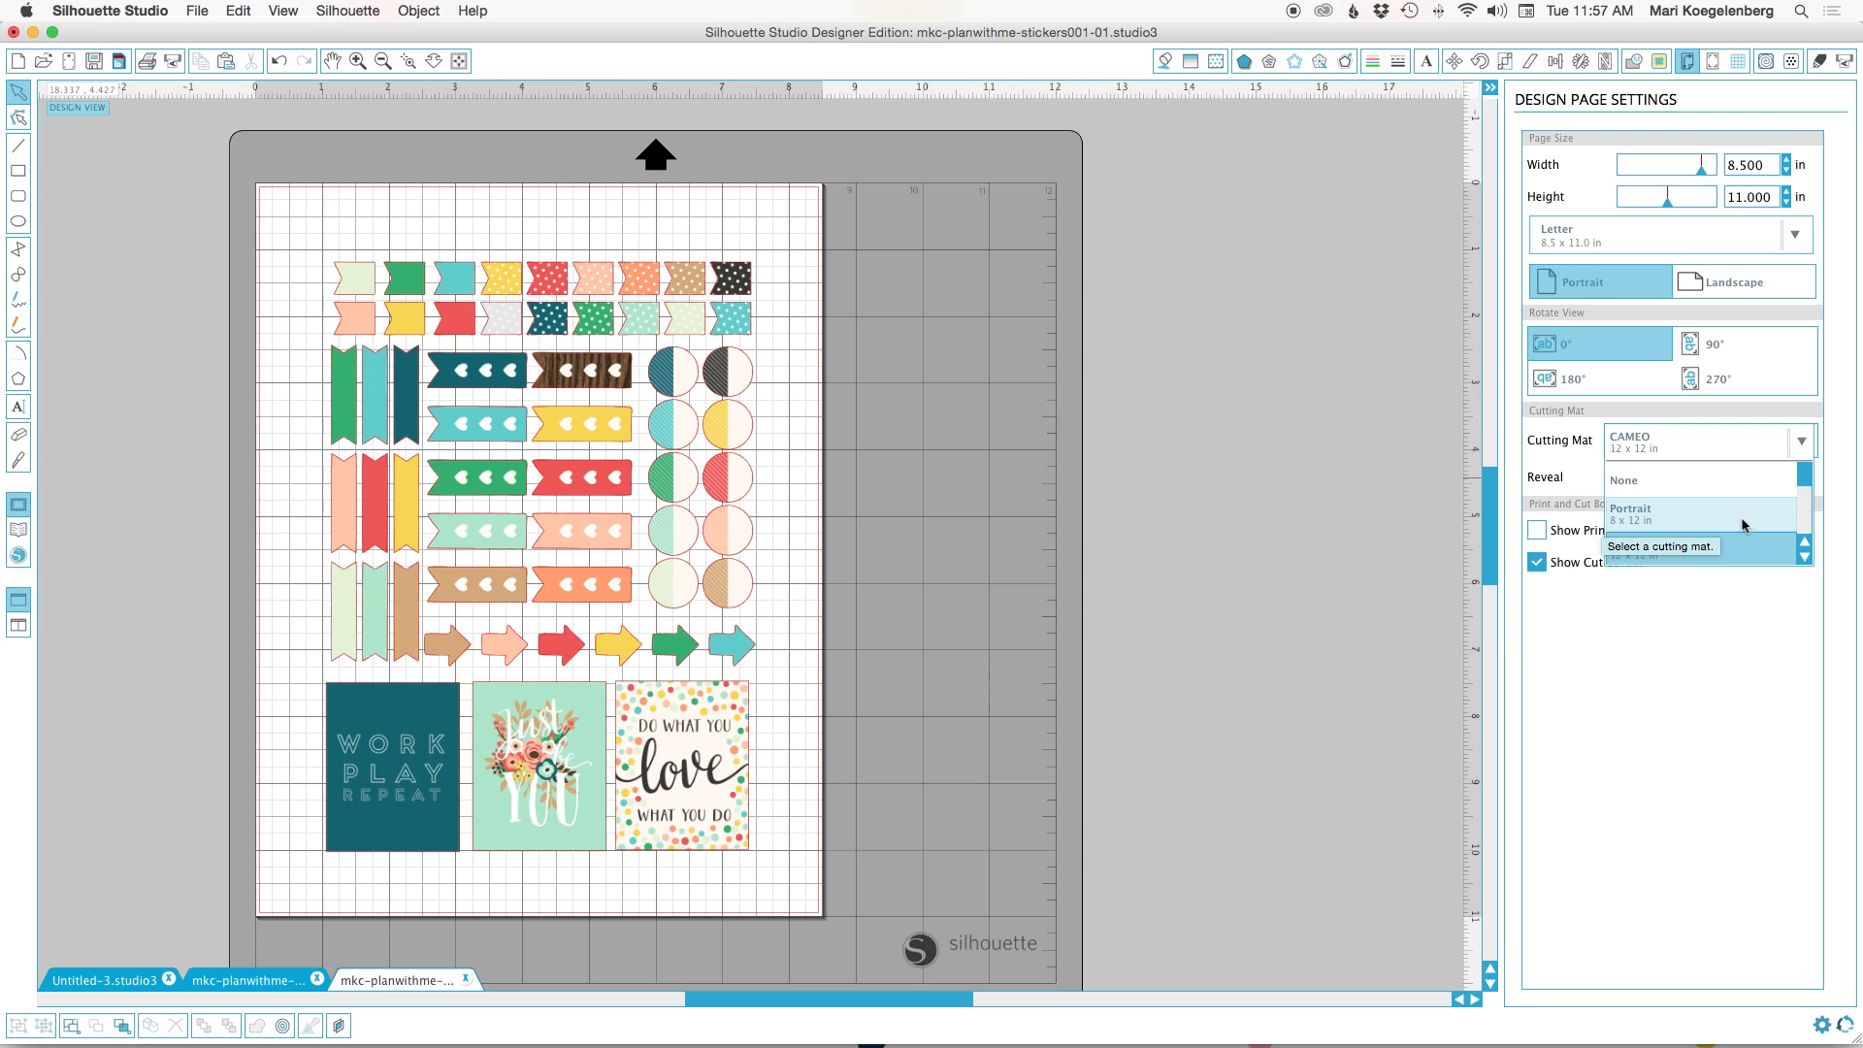
click(1844, 387)
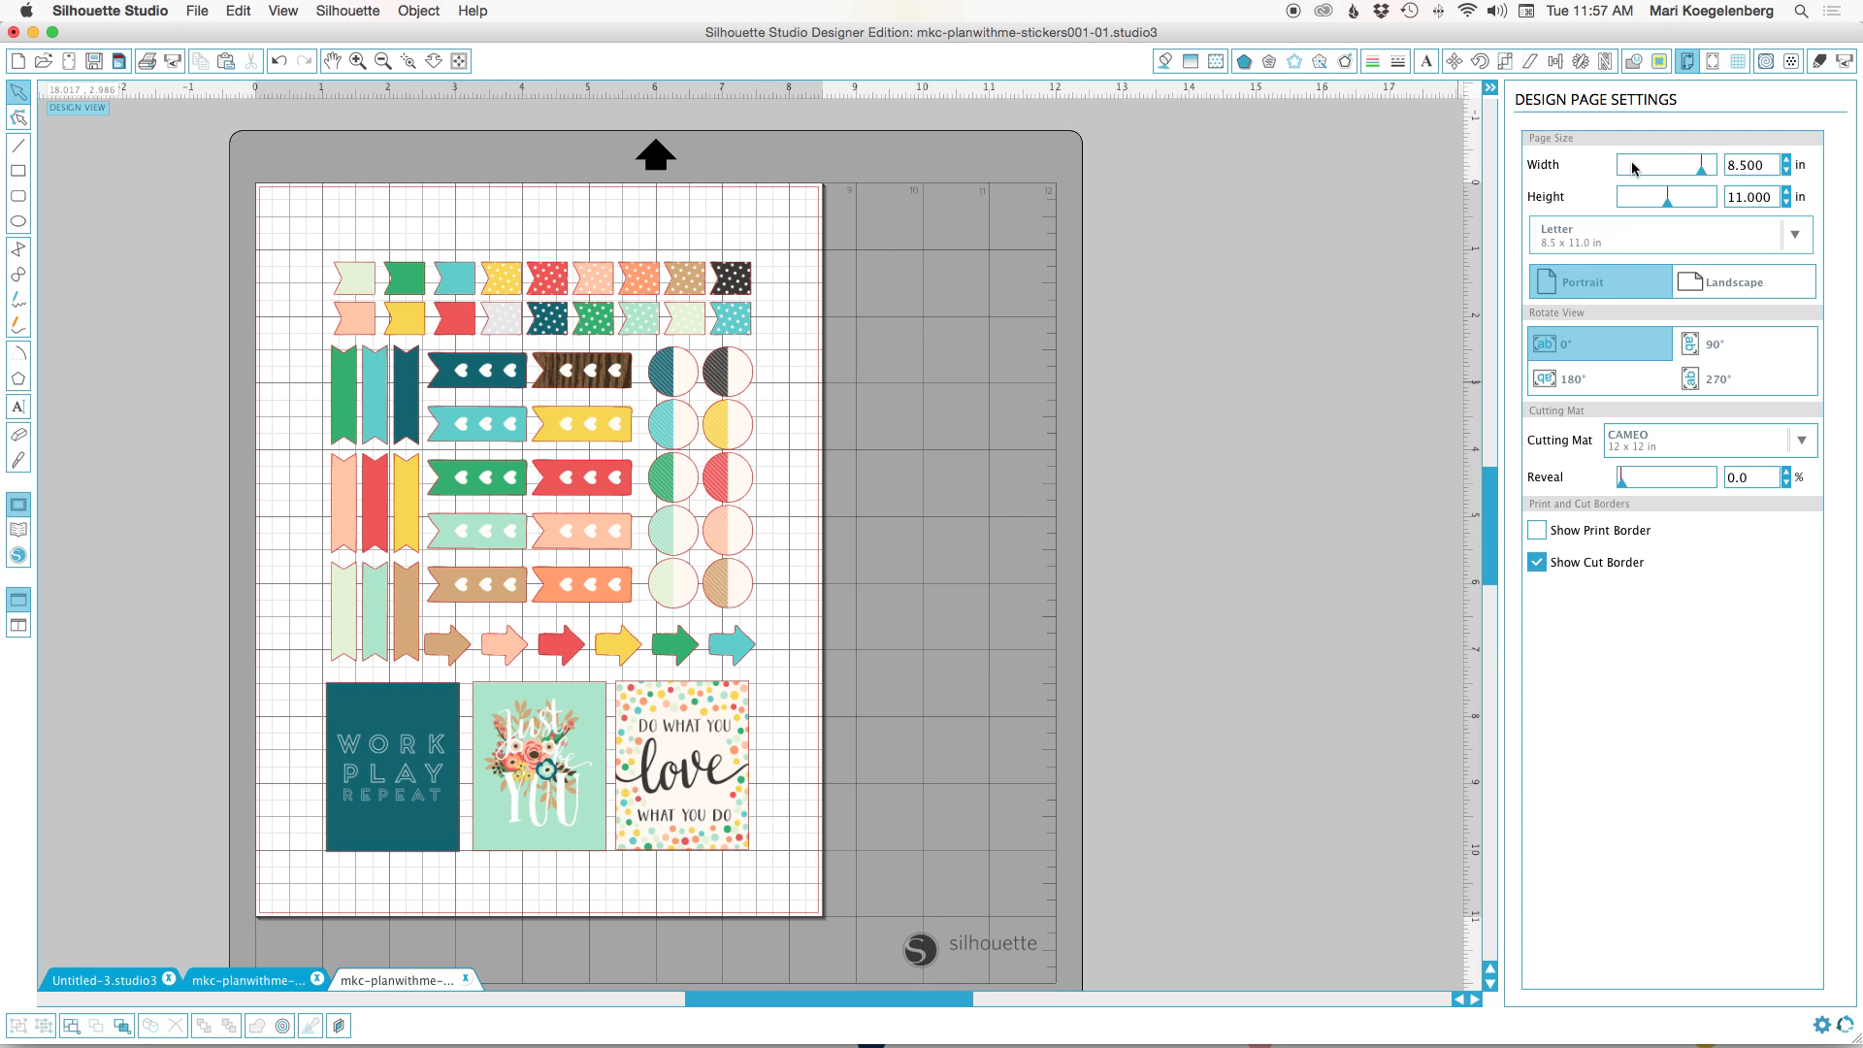
Turn on registration marks for the sticker page using the Type 1 style for CAMEO, Portrait and Curio.
click(1712, 64)
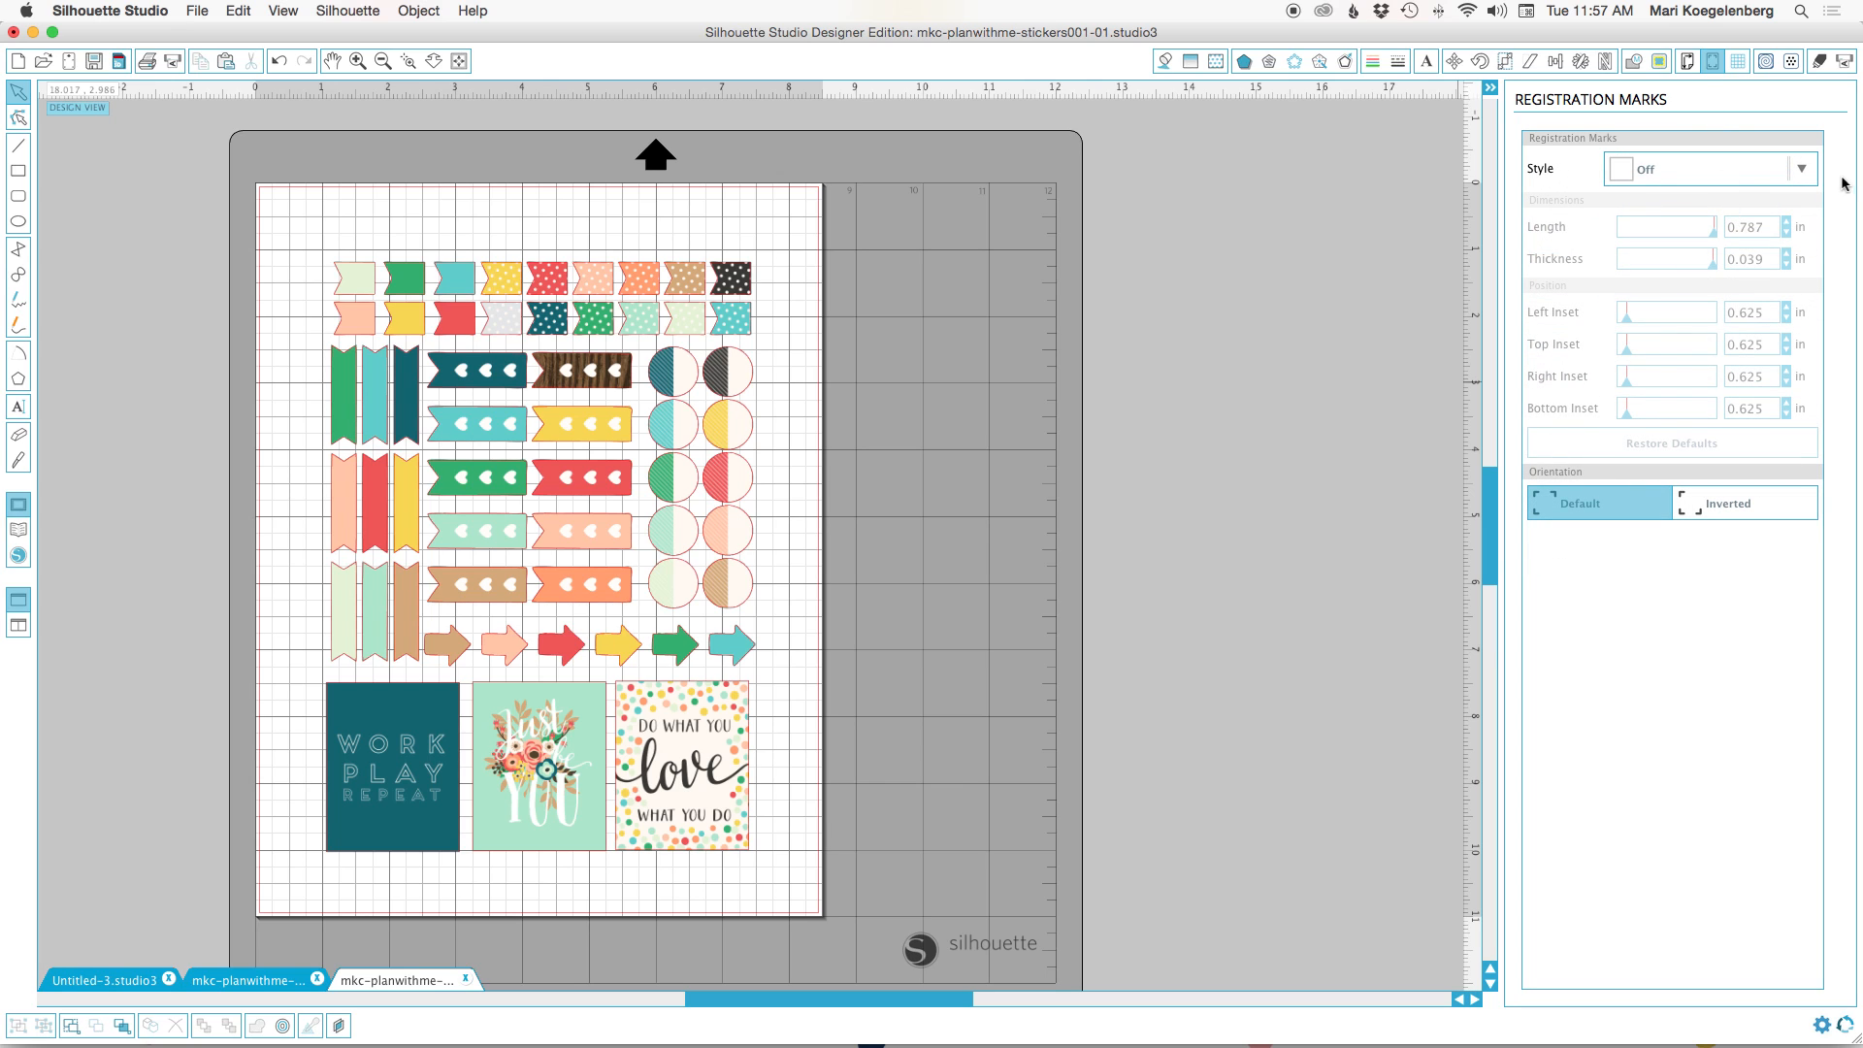
click(1802, 171)
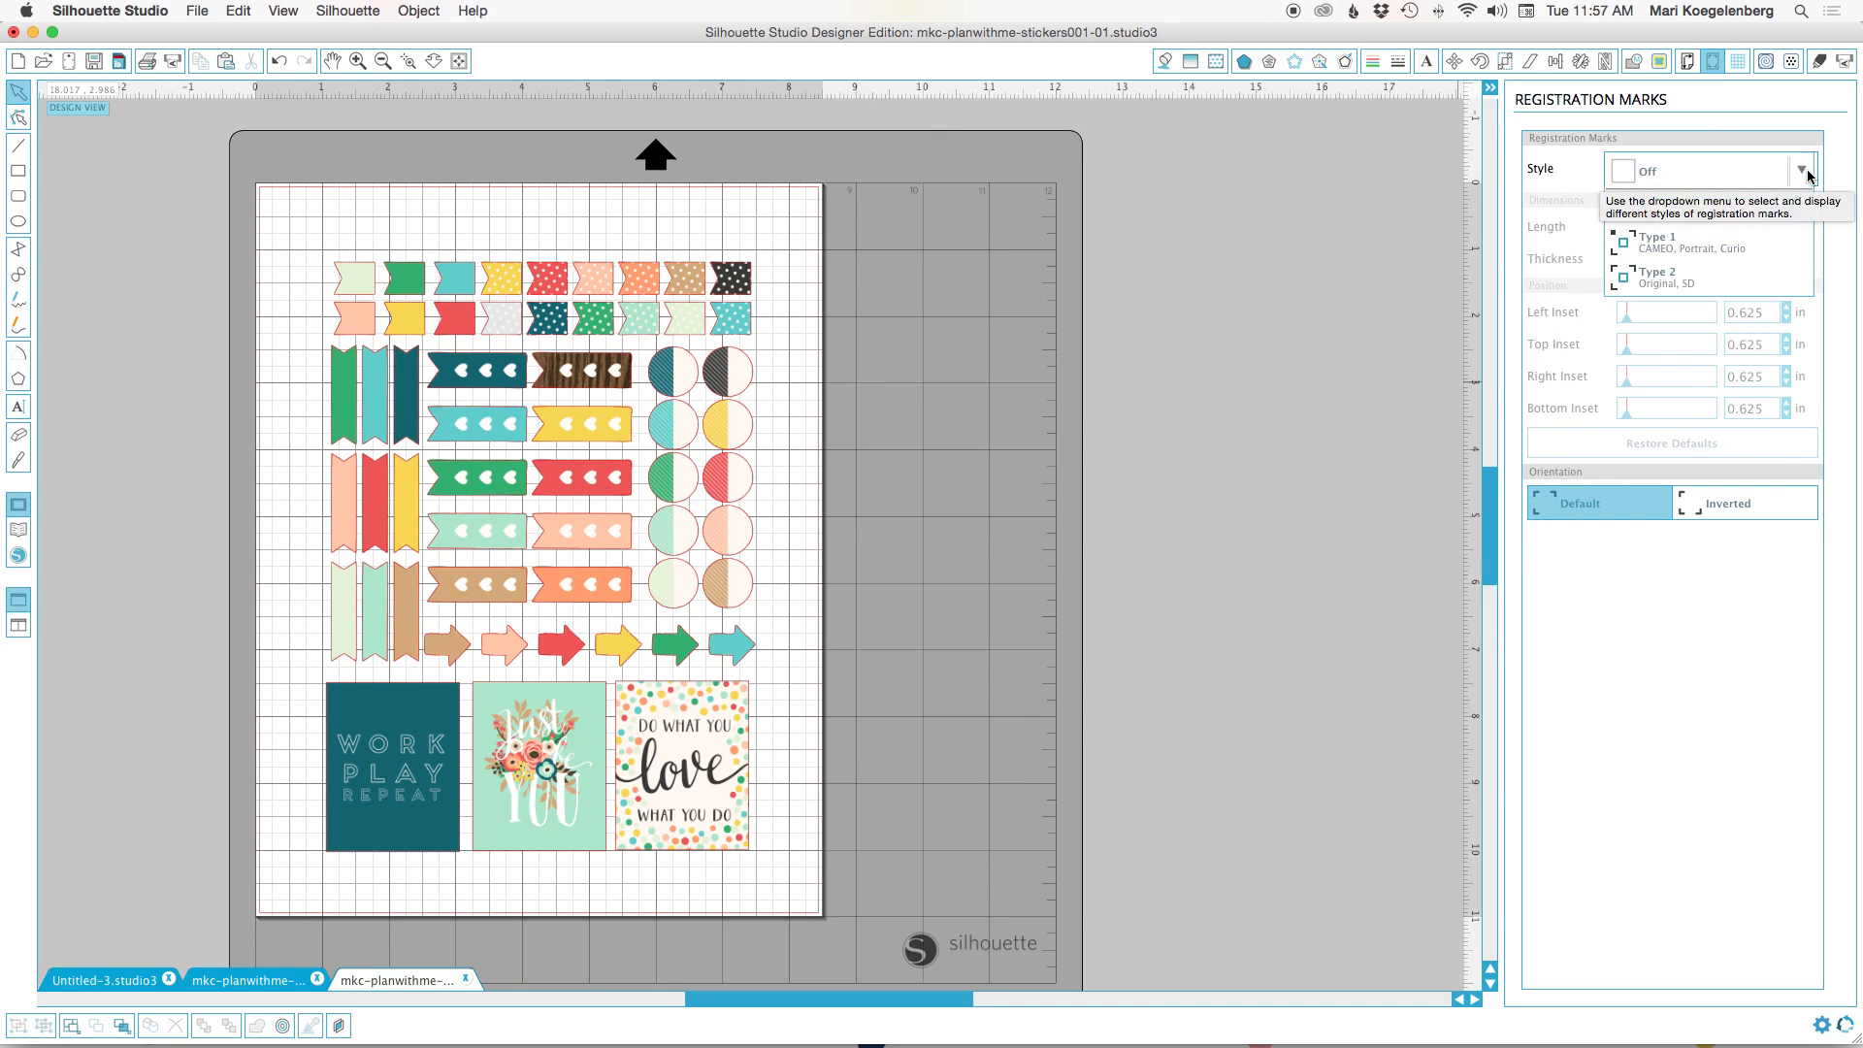
click(1687, 247)
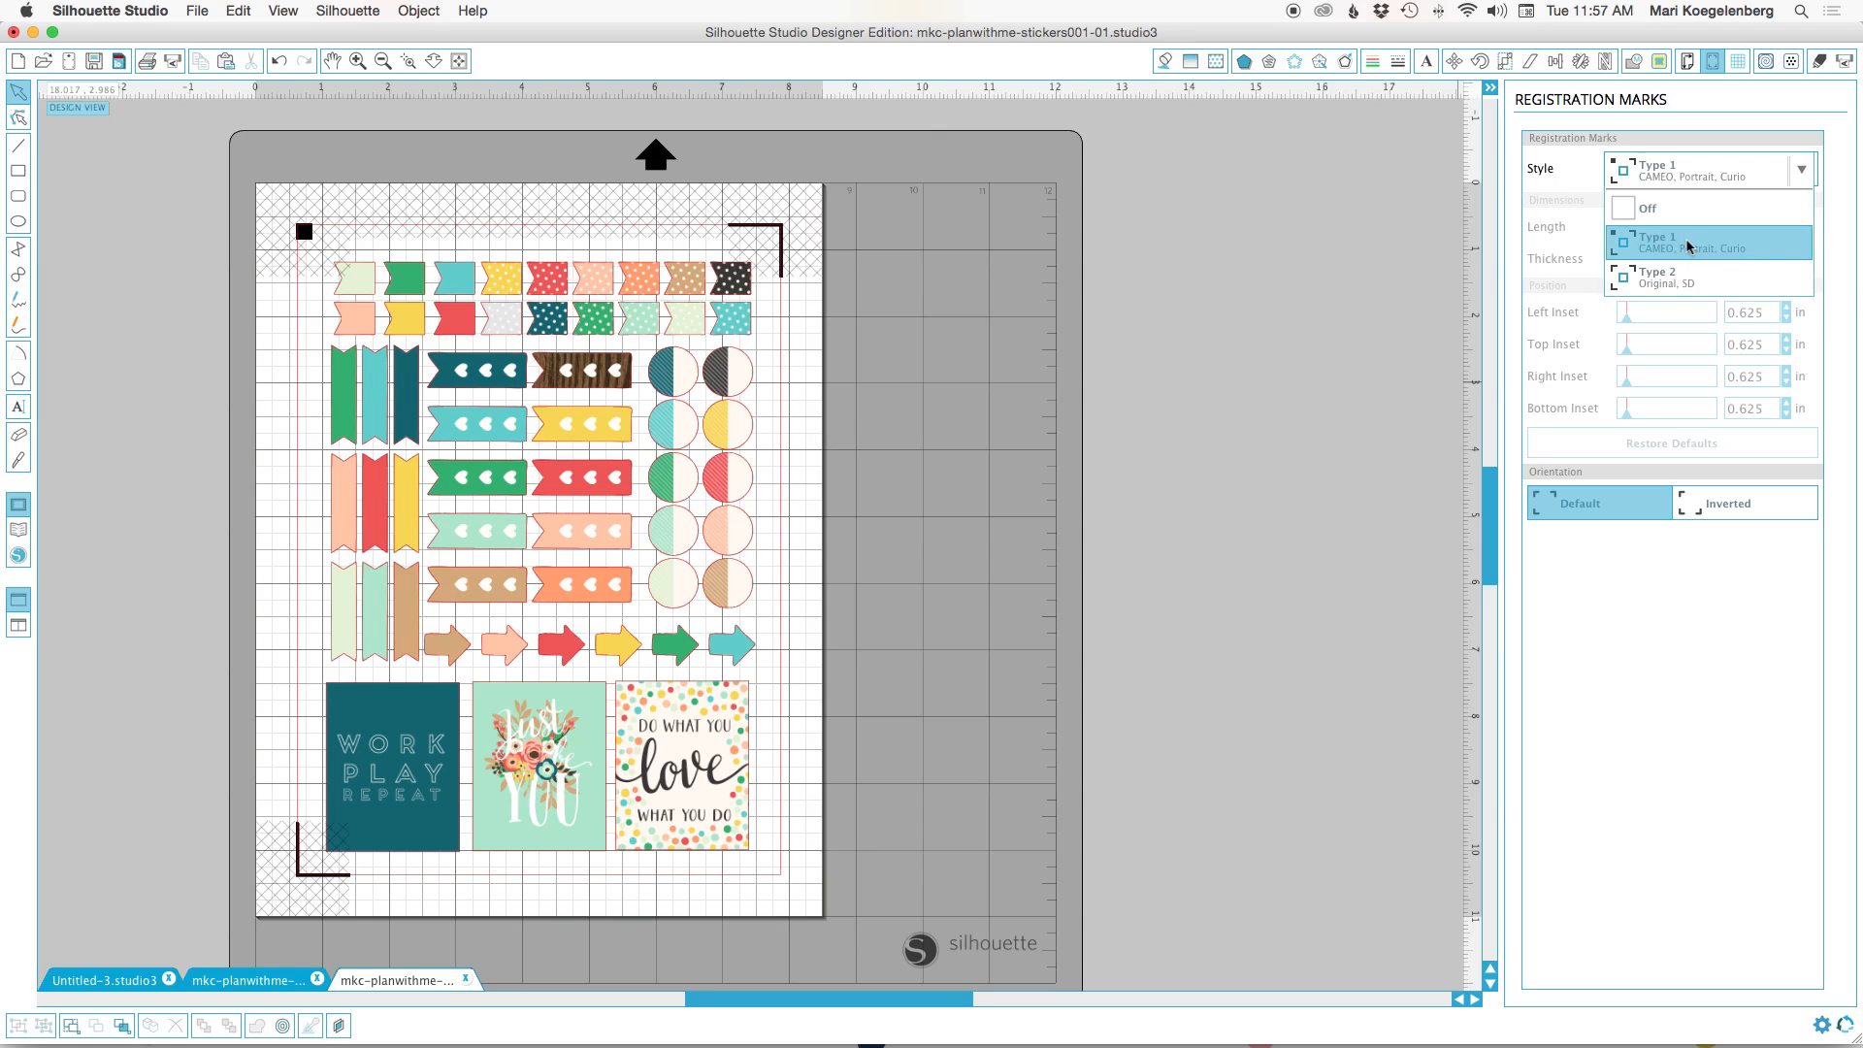
click(1804, 171)
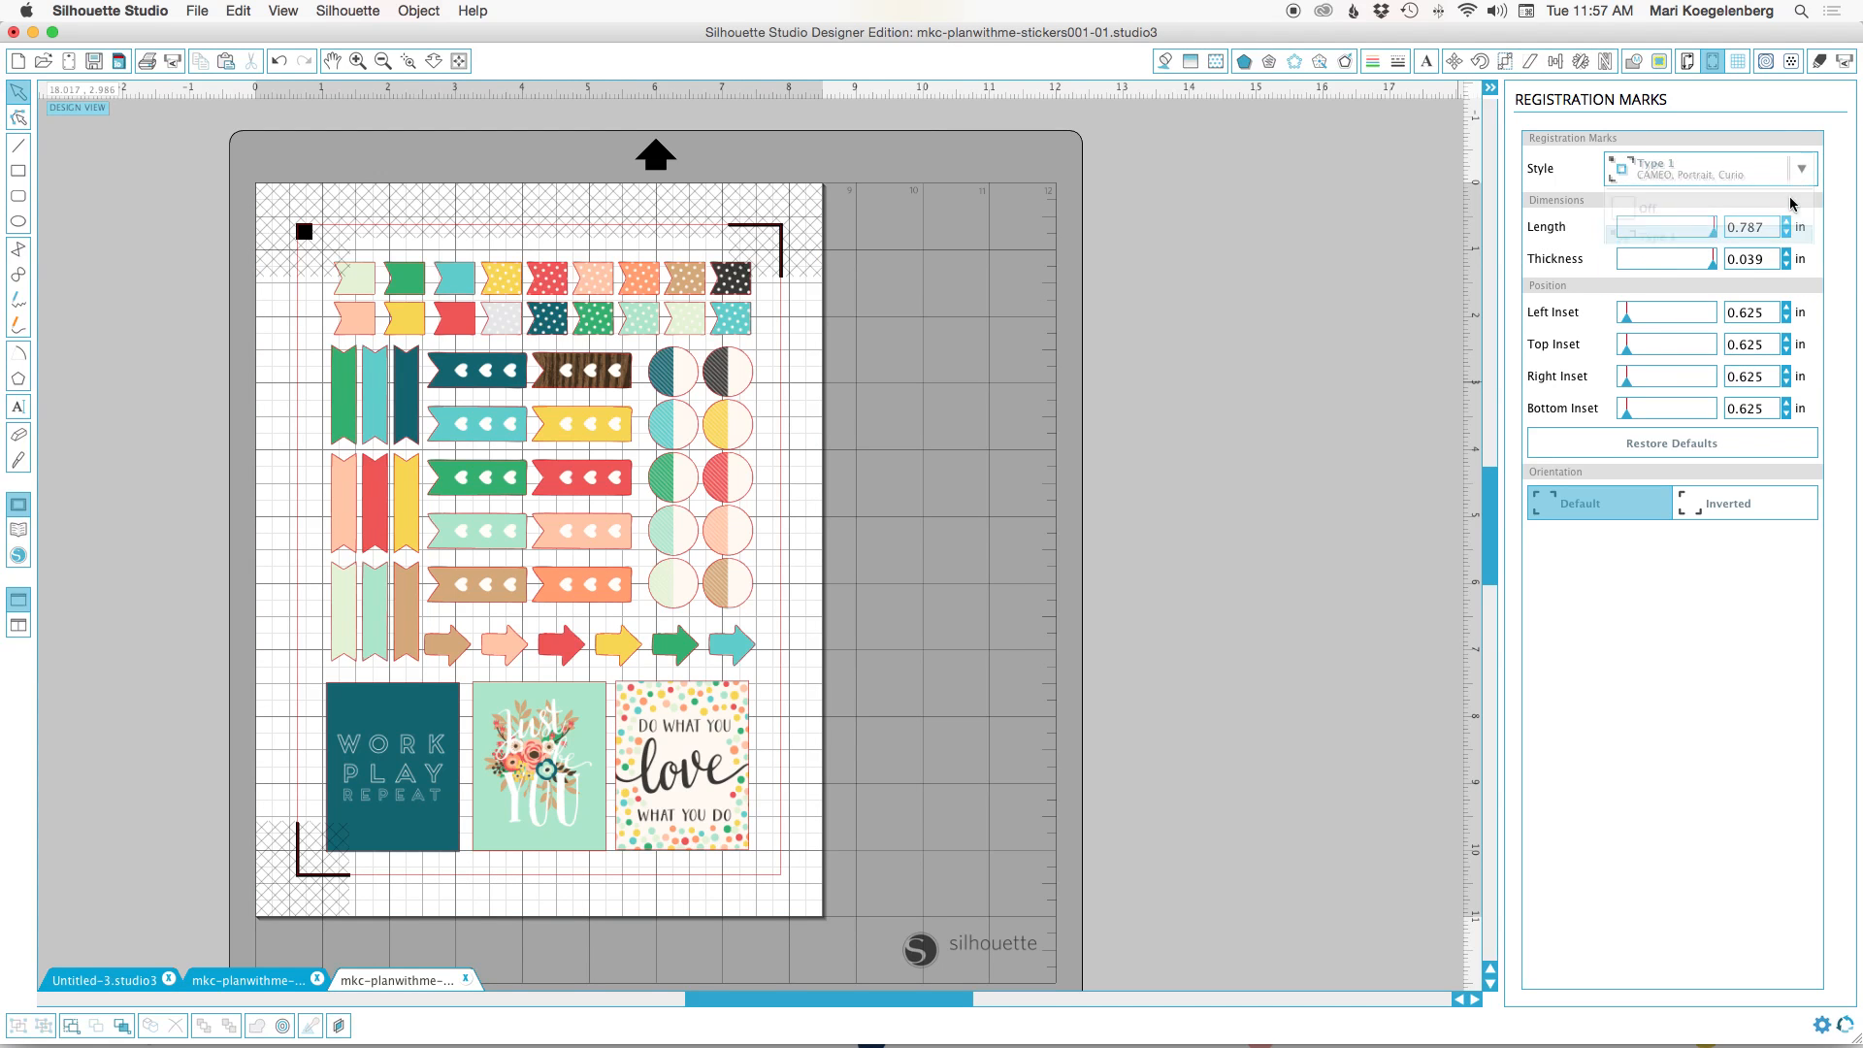
click(1837, 174)
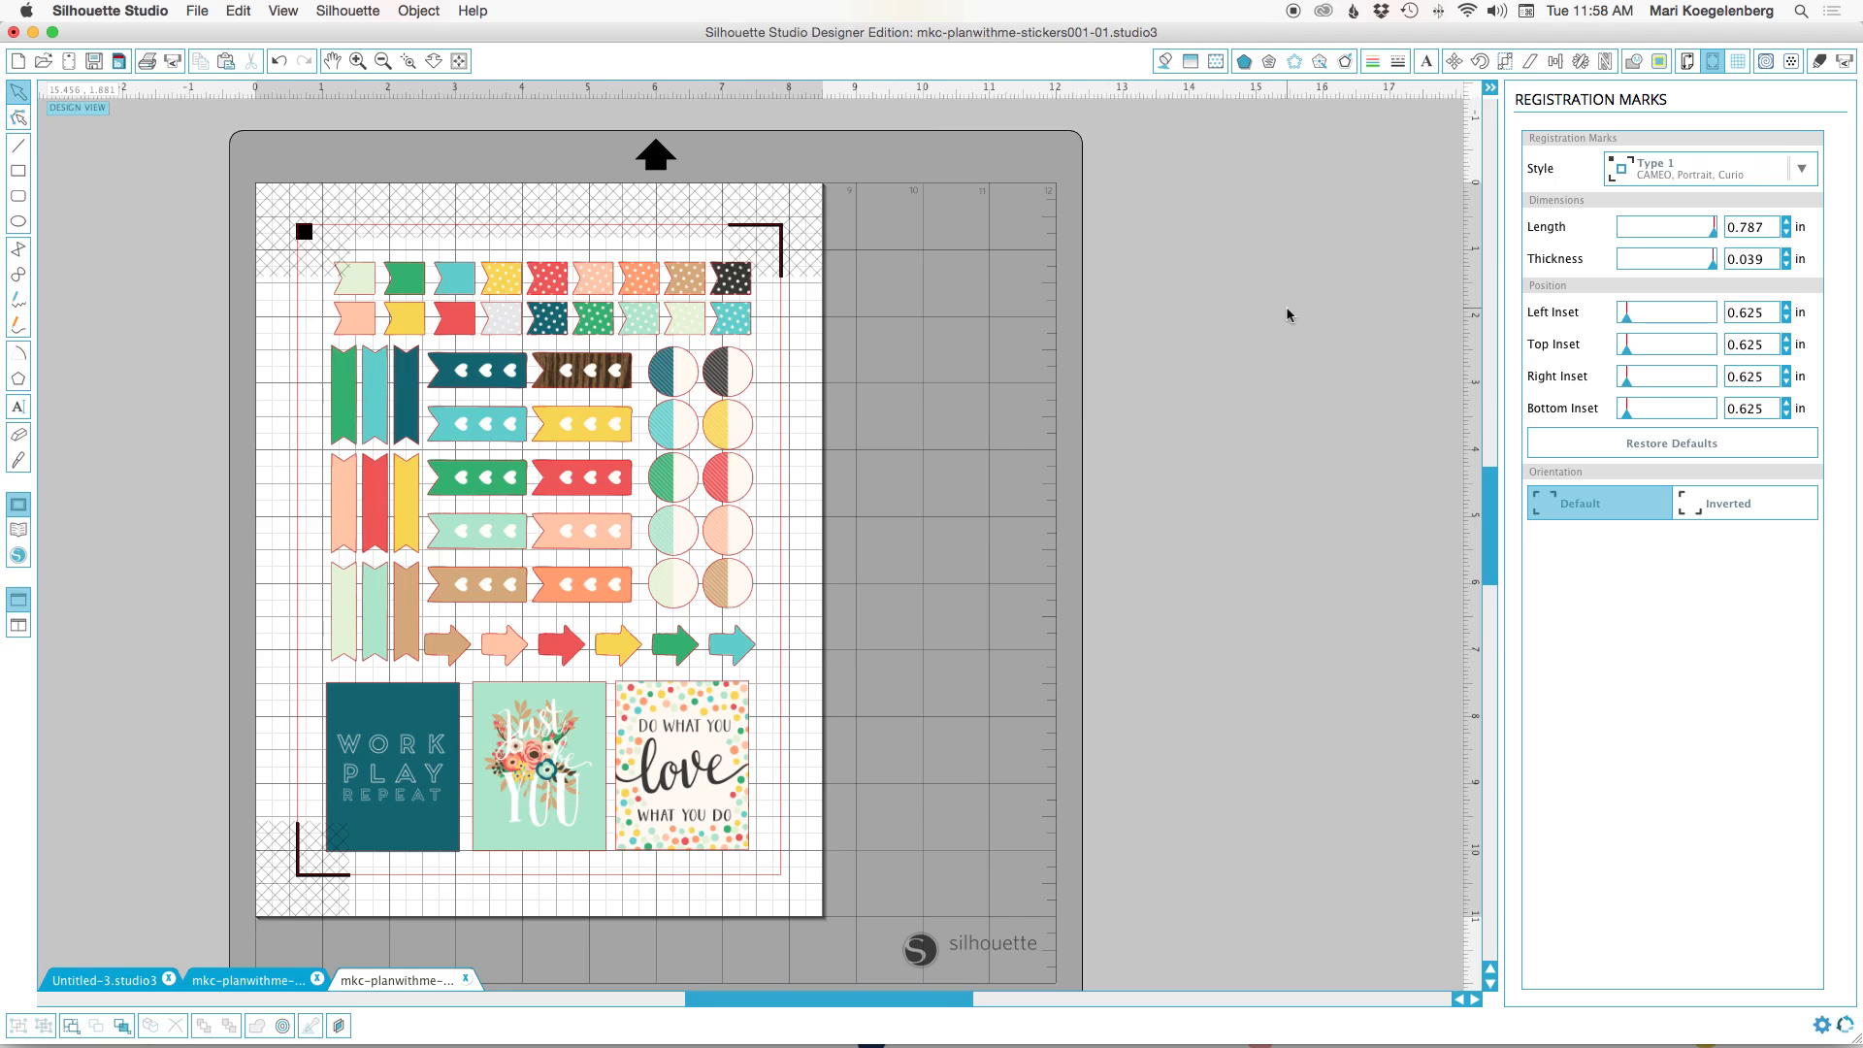
Set the cut material to White Sticker Paper and lower its ratchet blade depth by one notch.
click(1820, 63)
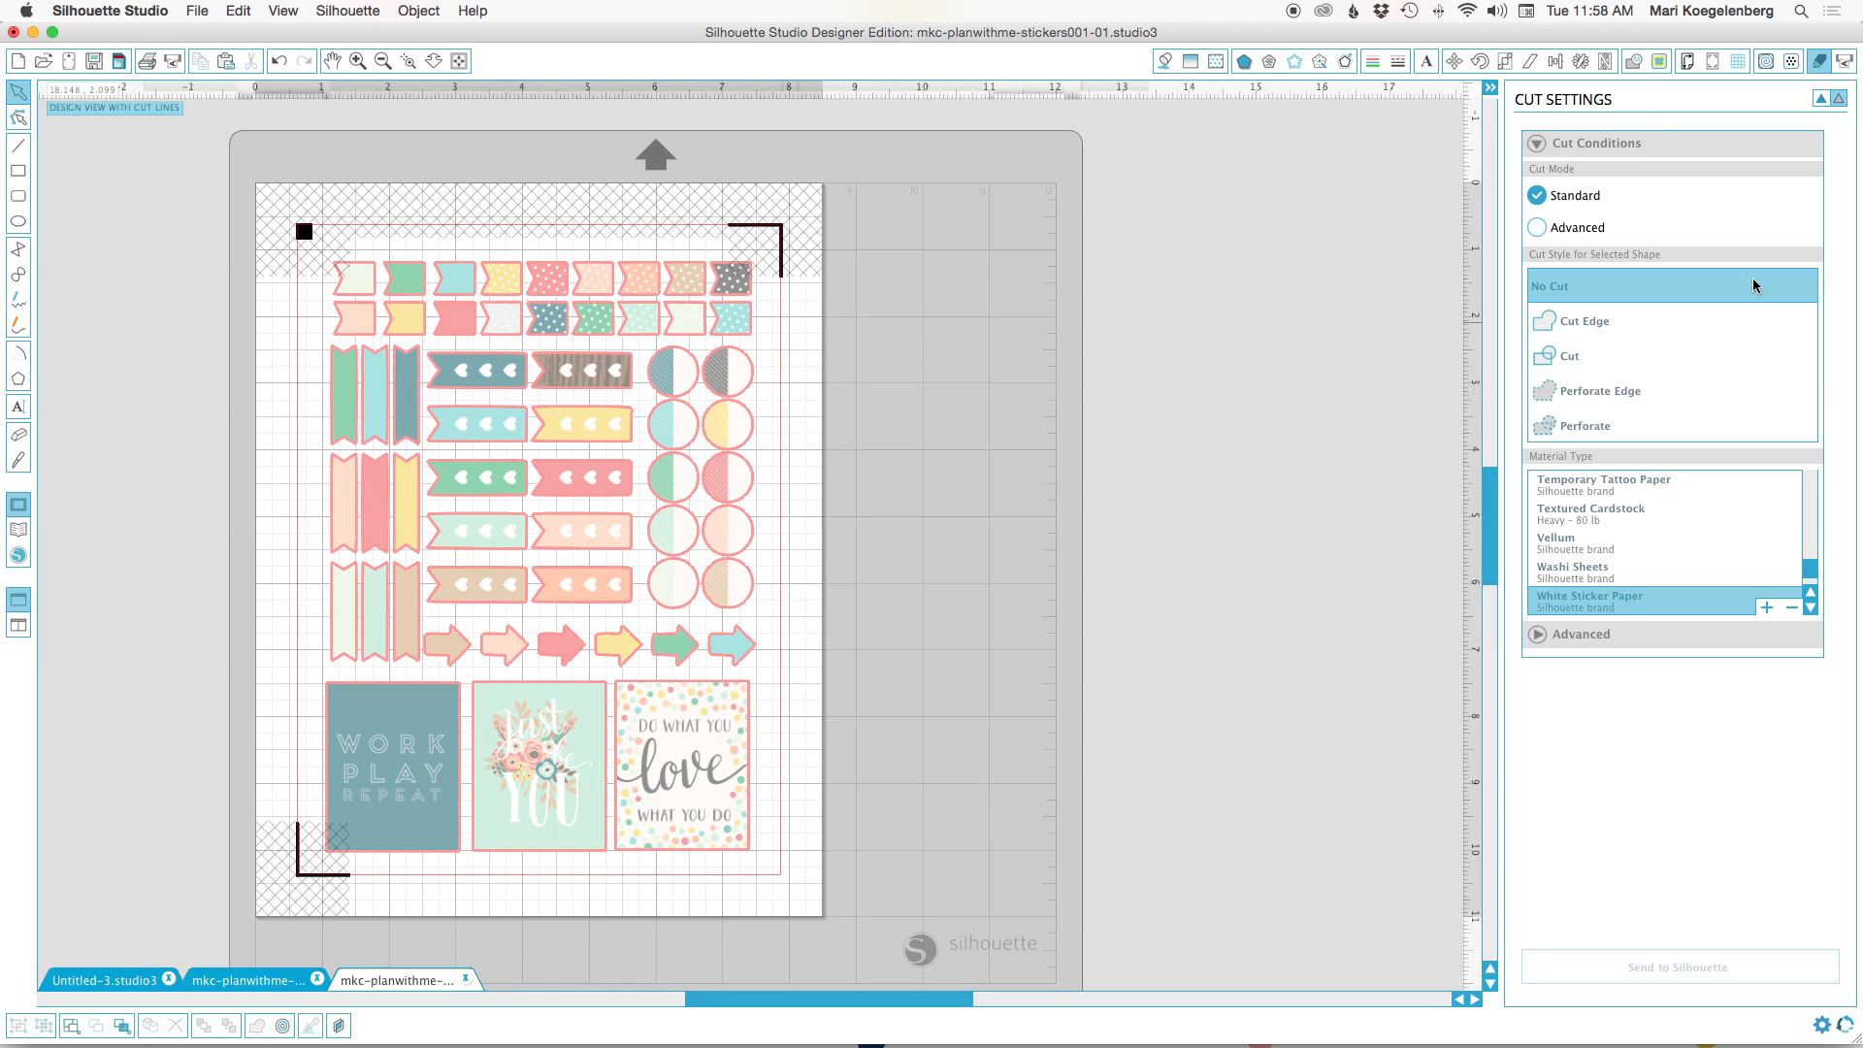
click(1612, 606)
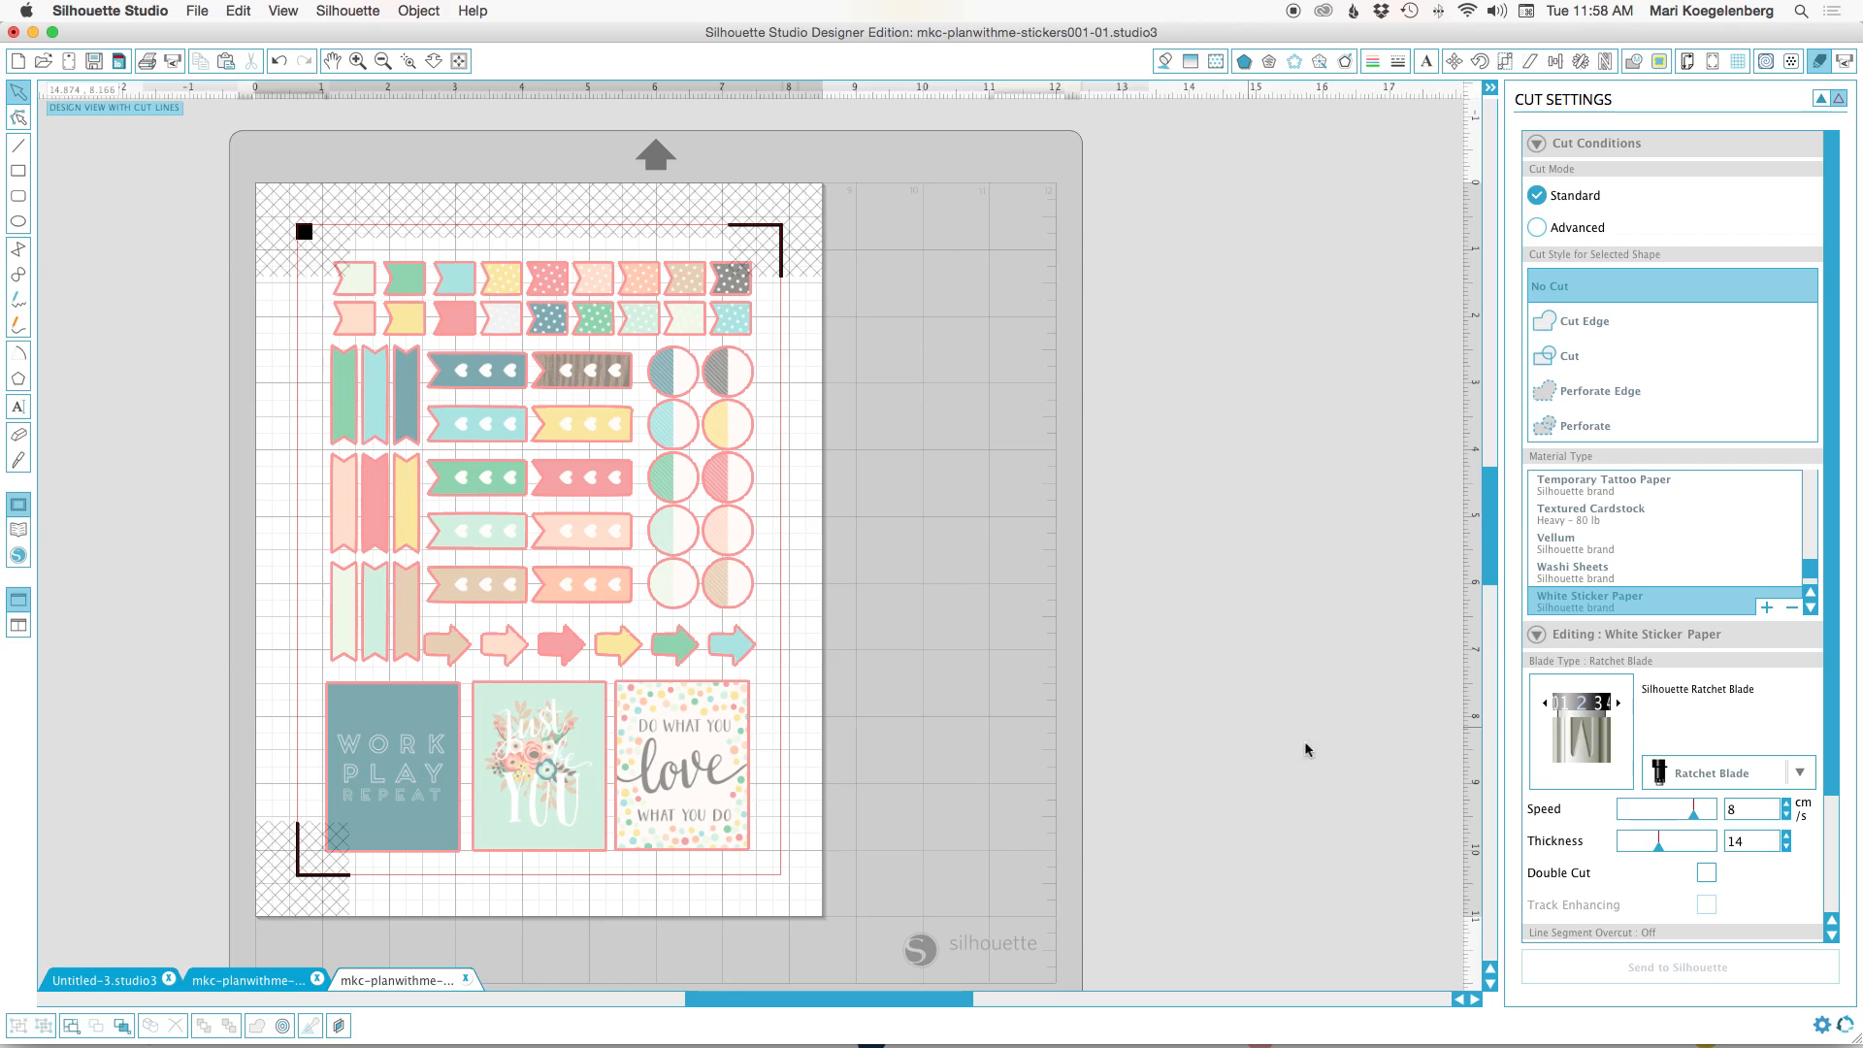
click(1543, 707)
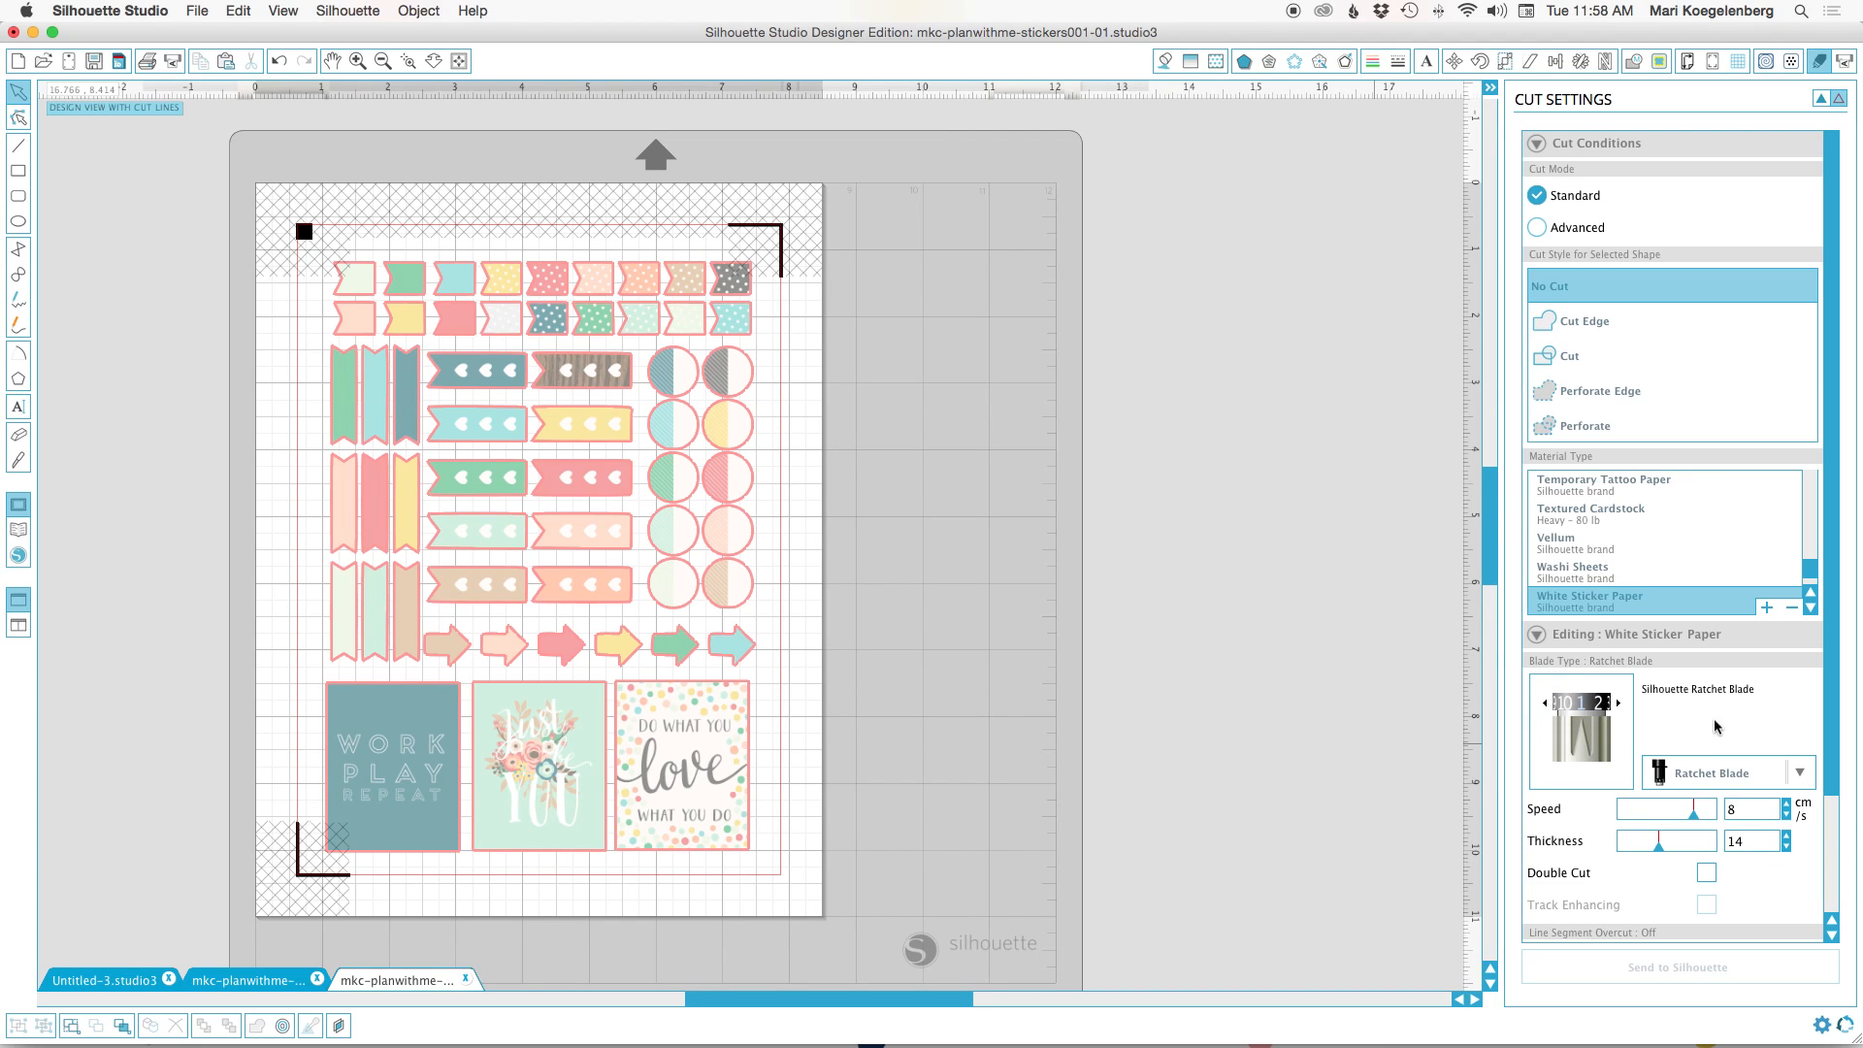